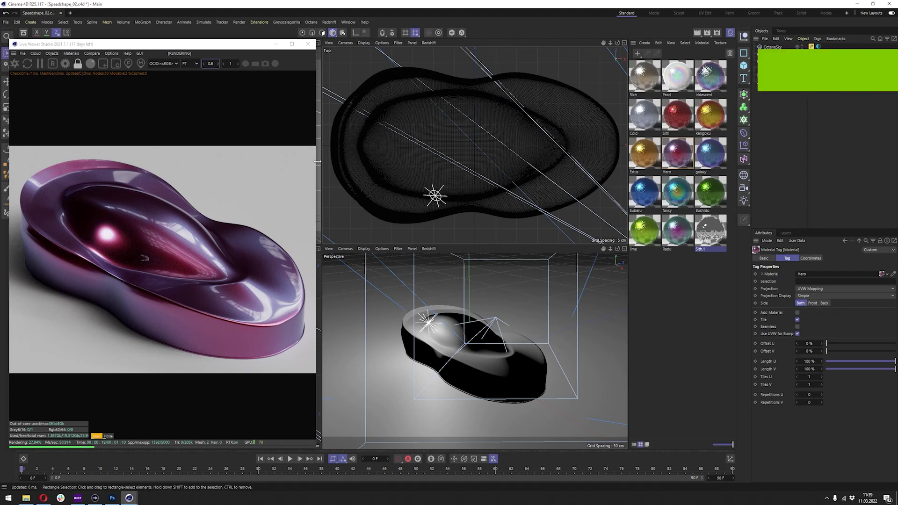
# Step: Switch to Photoshop and look through the car paint renders from car paint0000.png to car paint0012.png
pyautogui.moveTo(112, 498)
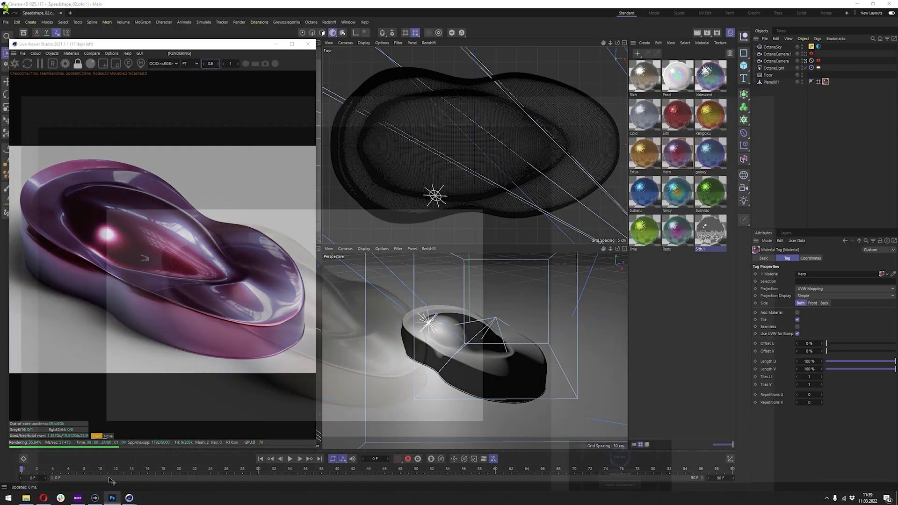
pyautogui.click(103, 467)
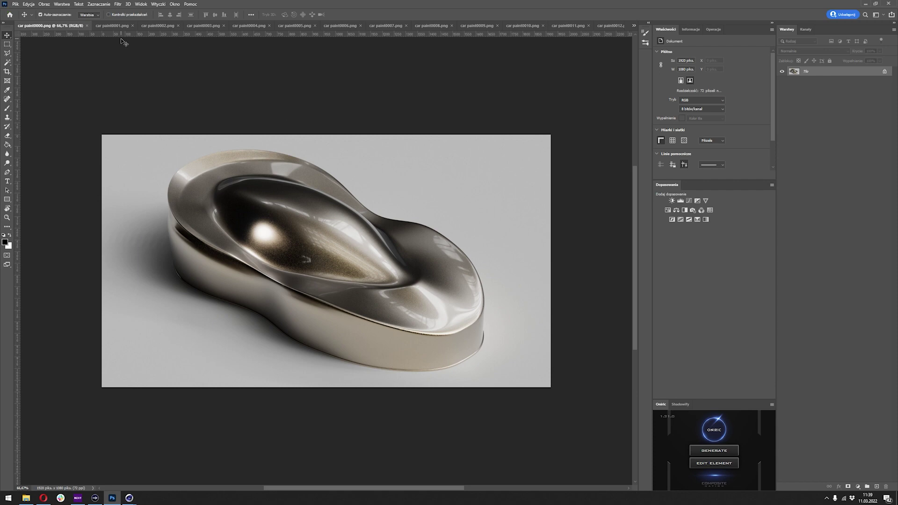
pyautogui.click(112, 26)
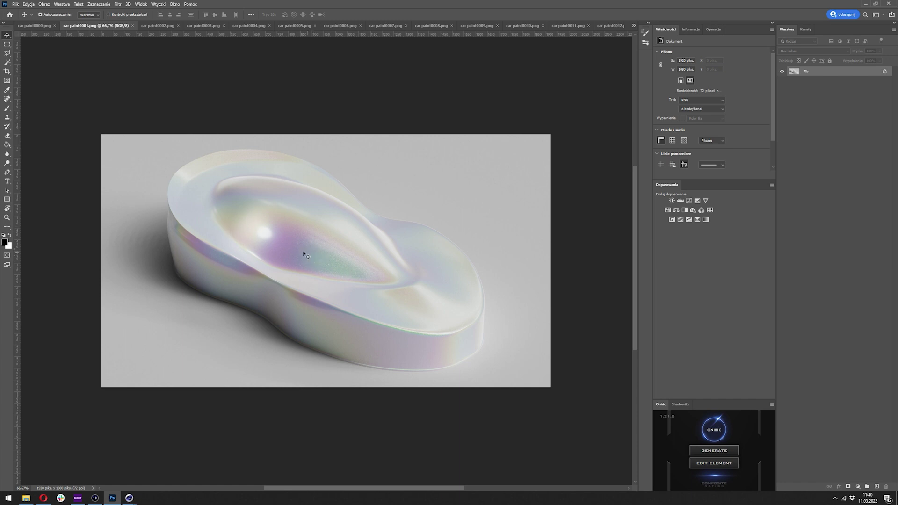
pyautogui.click(157, 25)
pyautogui.click(197, 27)
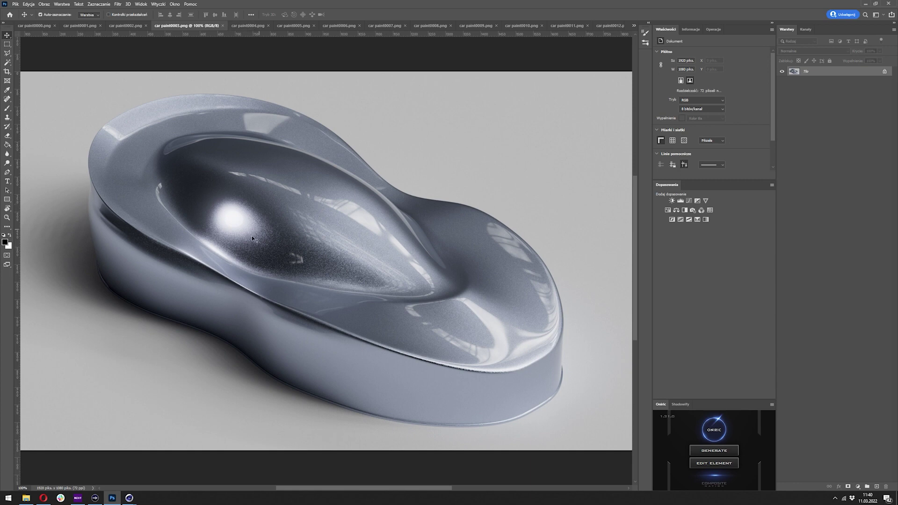
pyautogui.click(246, 27)
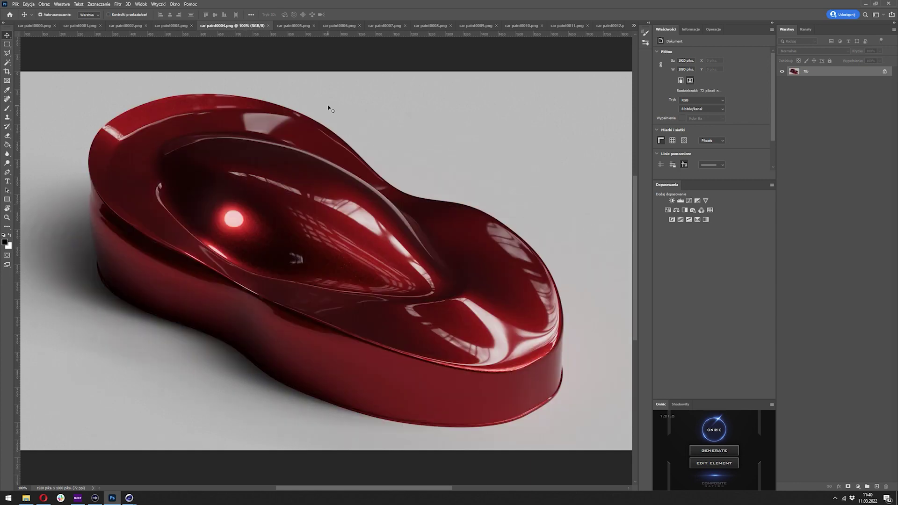
pyautogui.click(296, 26)
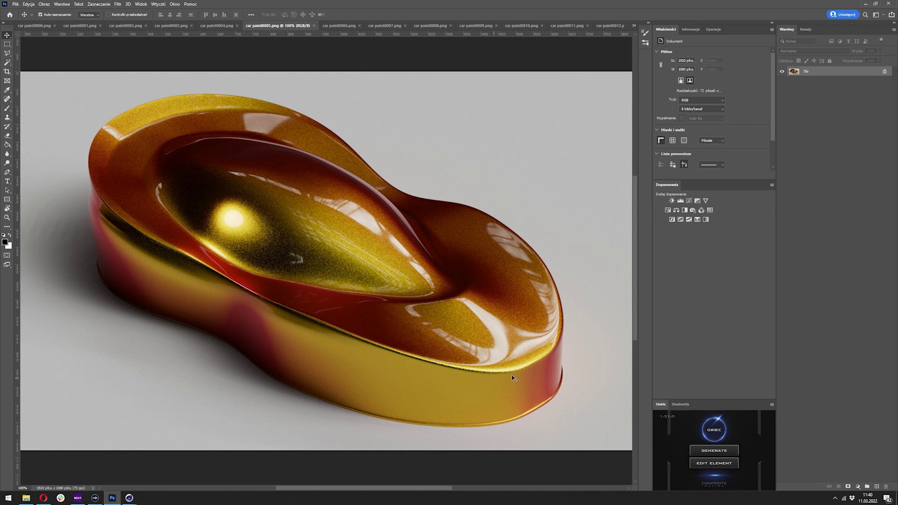
pyautogui.click(346, 25)
pyautogui.click(379, 26)
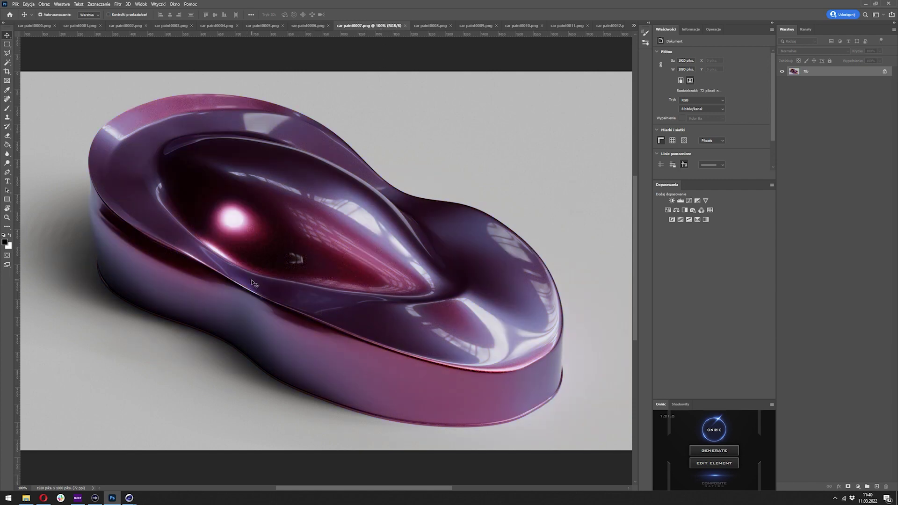
pyautogui.click(428, 26)
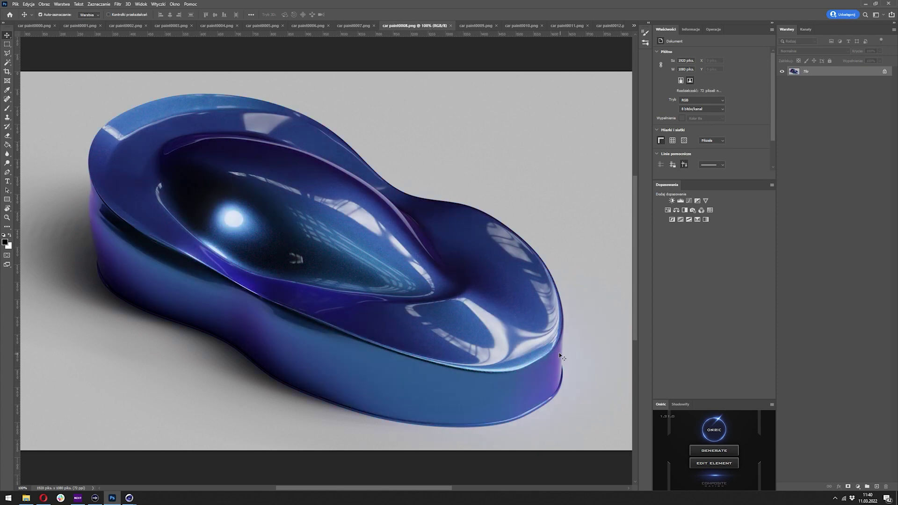
pyautogui.click(475, 26)
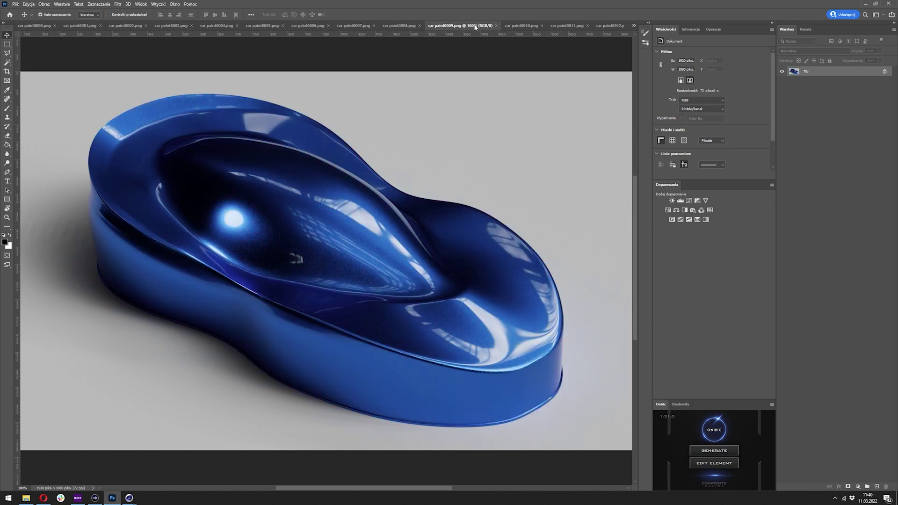
pyautogui.click(517, 26)
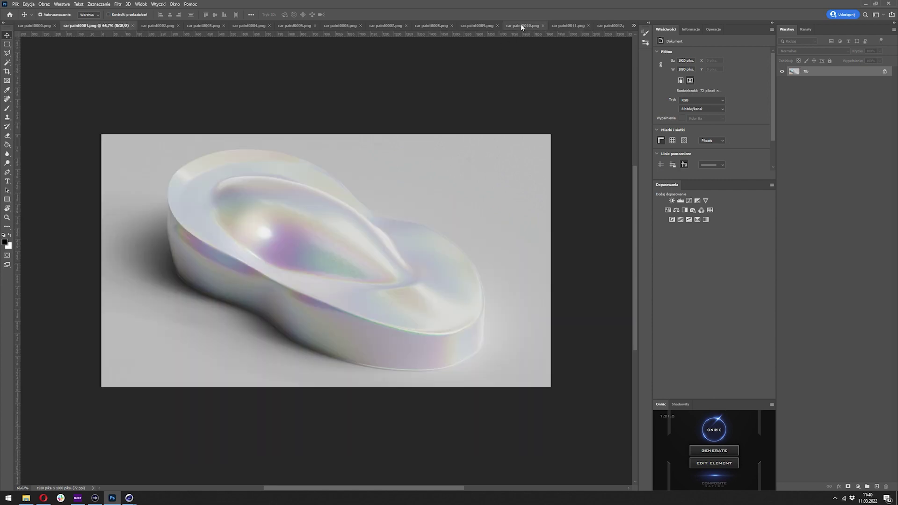
pyautogui.click(522, 26)
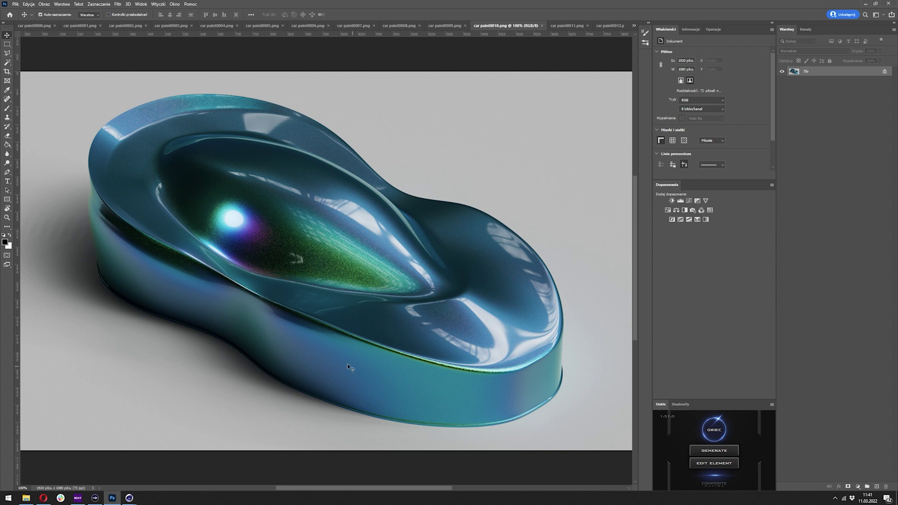
pyautogui.click(584, 26)
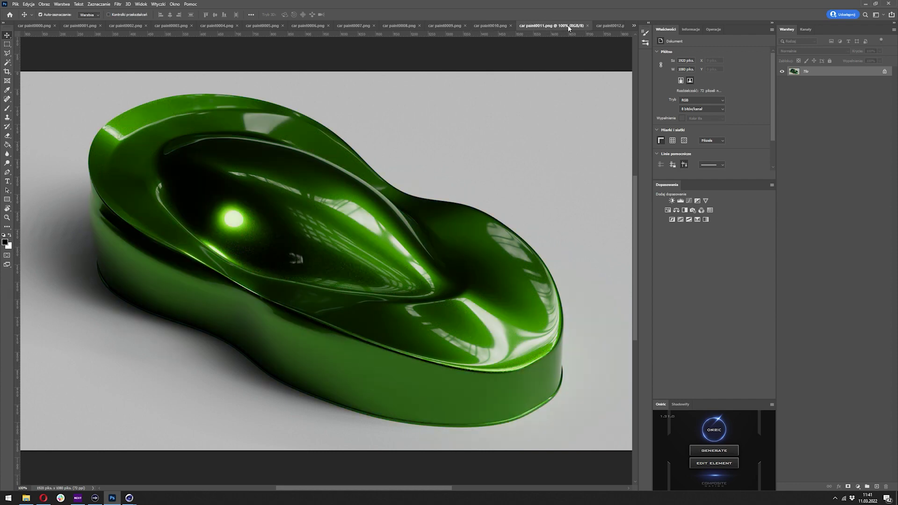
pyautogui.click(604, 27)
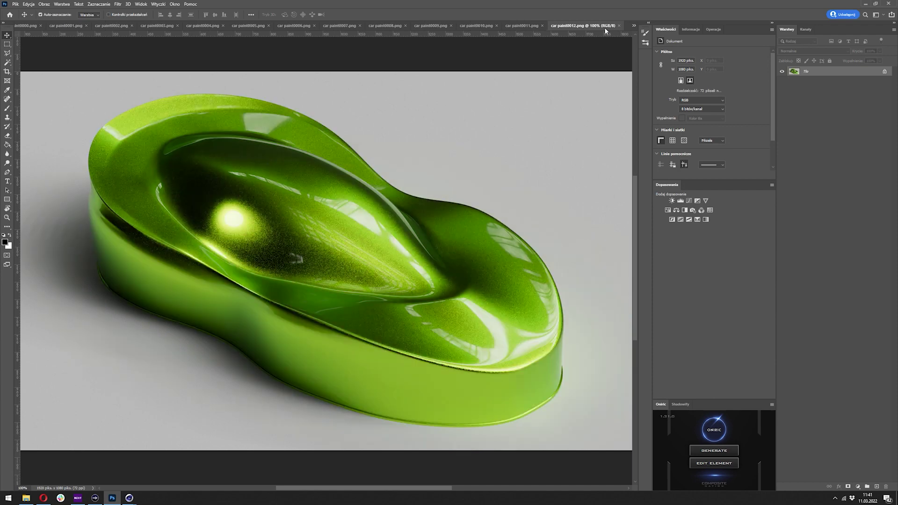
# Step: View the car paint0013.png render and the untitled document with the diagram of paint layers and light reflections
pyautogui.click(634, 26)
pyautogui.click(664, 128)
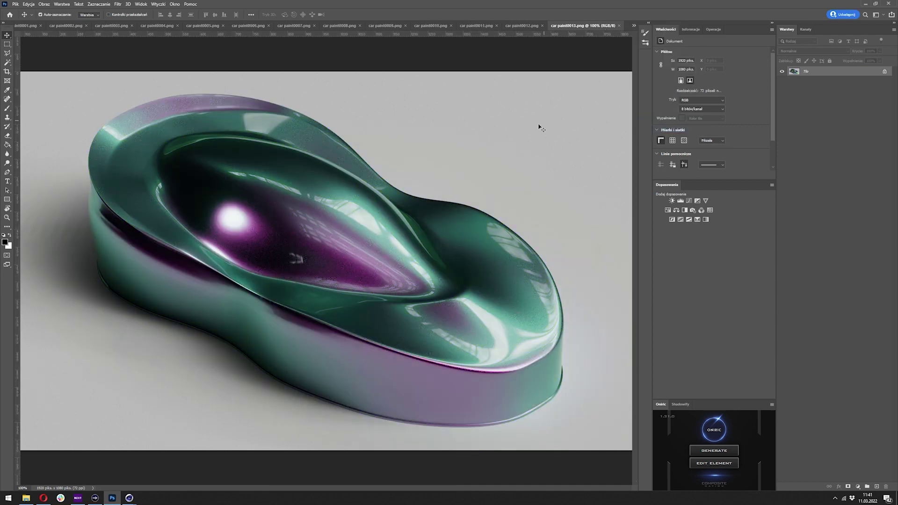
pyautogui.click(634, 25)
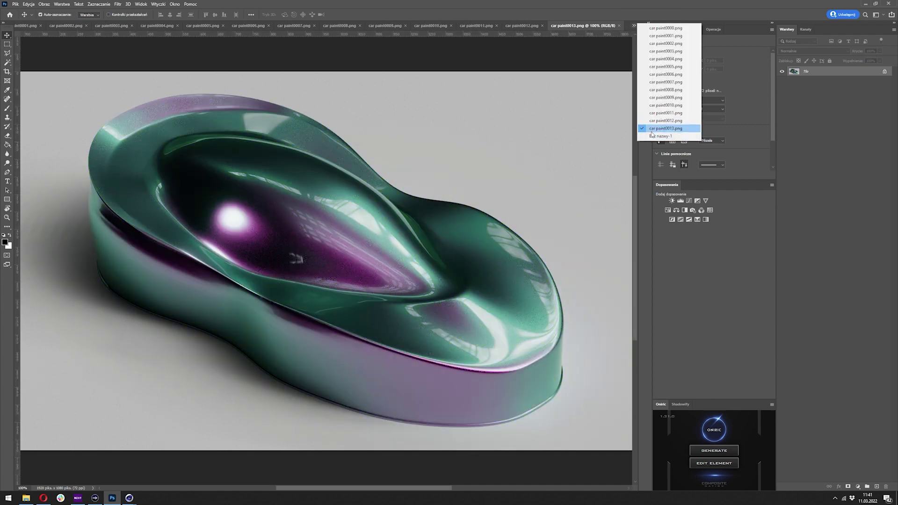
pyautogui.click(669, 131)
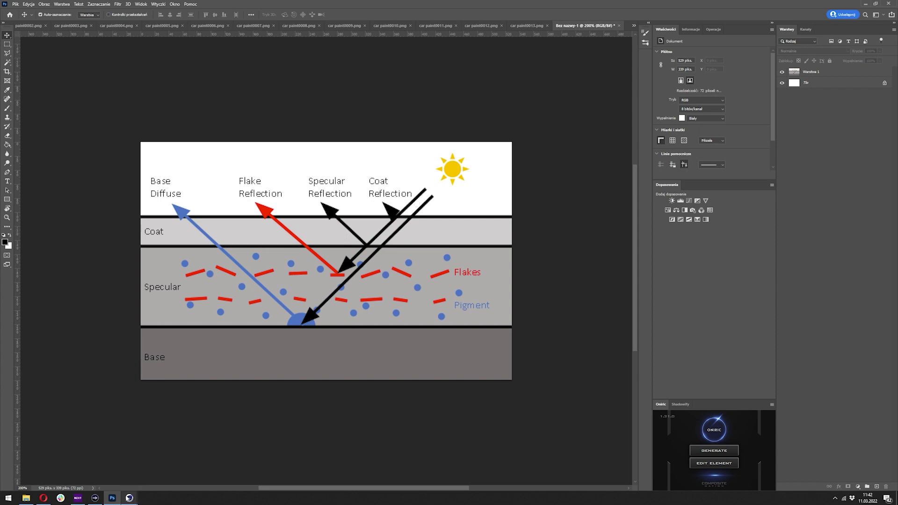
# Step: Switch back to Cinema 4D, create an Octane Material named "Tutorial car material" and assign it to the Plane001 object
pyautogui.moveTo(130, 497)
pyautogui.click(121, 461)
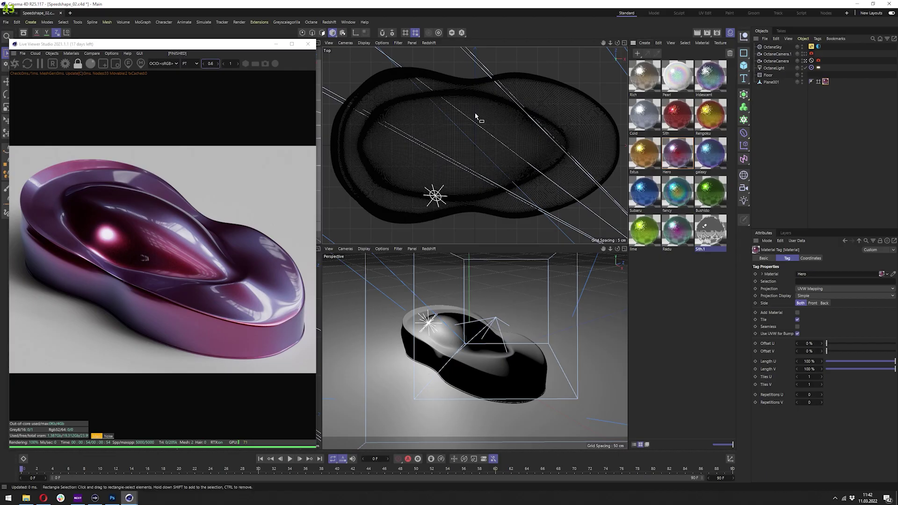
pyautogui.click(645, 43)
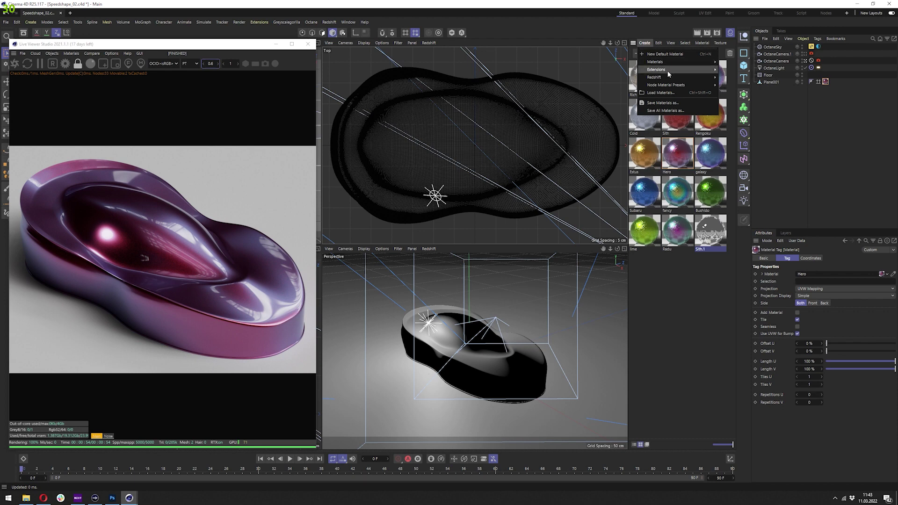
pyautogui.click(644, 42)
pyautogui.click(645, 42)
pyautogui.moveTo(688, 70)
pyautogui.moveTo(746, 72)
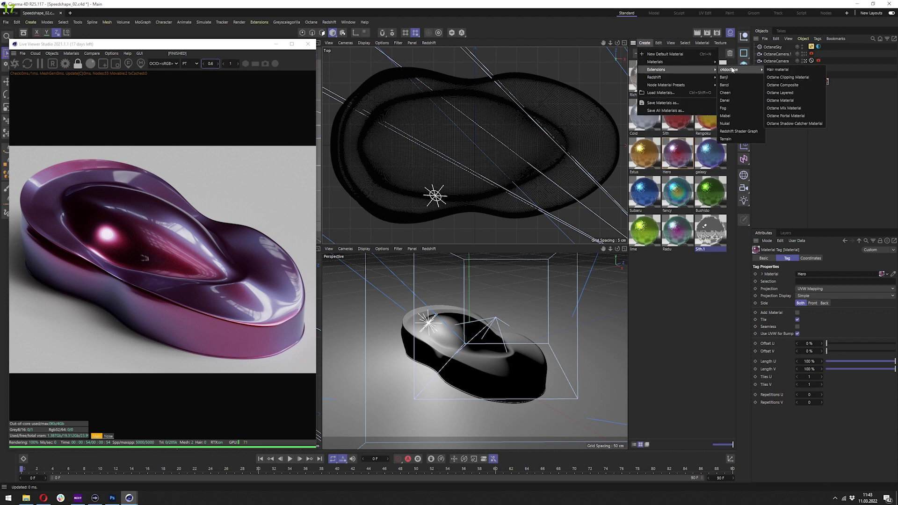
pyautogui.click(793, 99)
pyautogui.moveTo(635, 84); pyautogui.dragTo(826, 83)
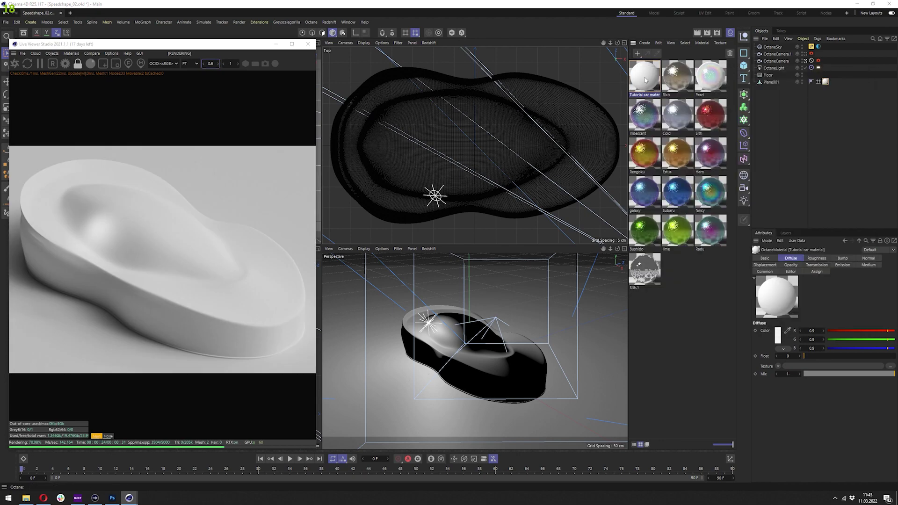
# Step: Open Tutorial car material for editing, try another material type and set it back to Diffuse
pyautogui.doubleClick(646, 80)
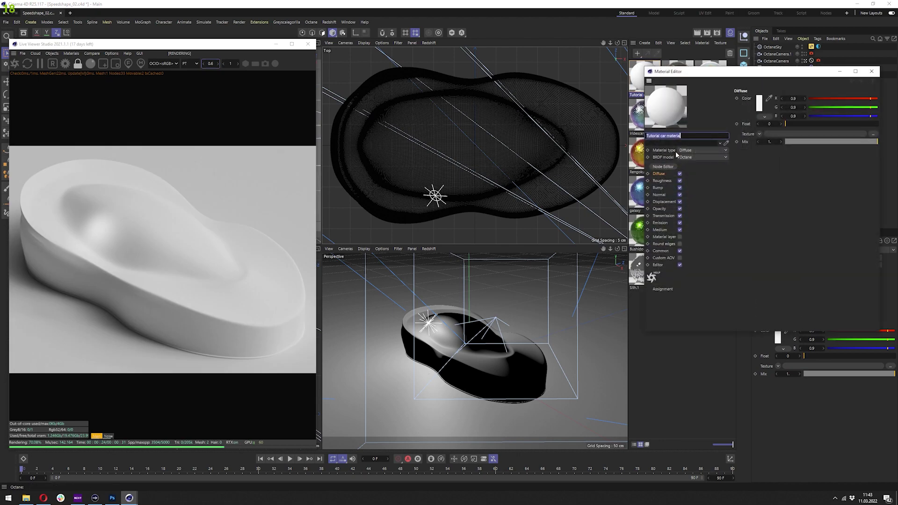
pyautogui.click(693, 152)
pyautogui.click(690, 158)
pyautogui.click(702, 150)
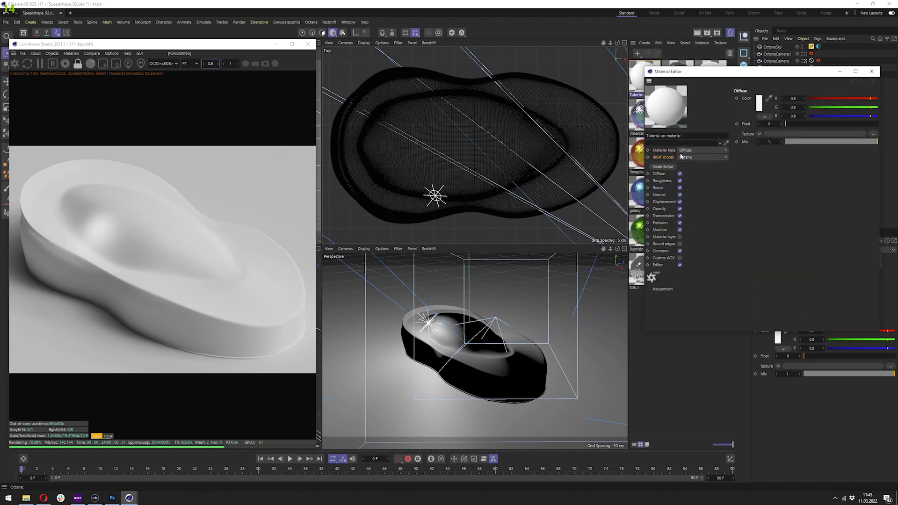
pyautogui.click(688, 173)
pyautogui.click(701, 149)
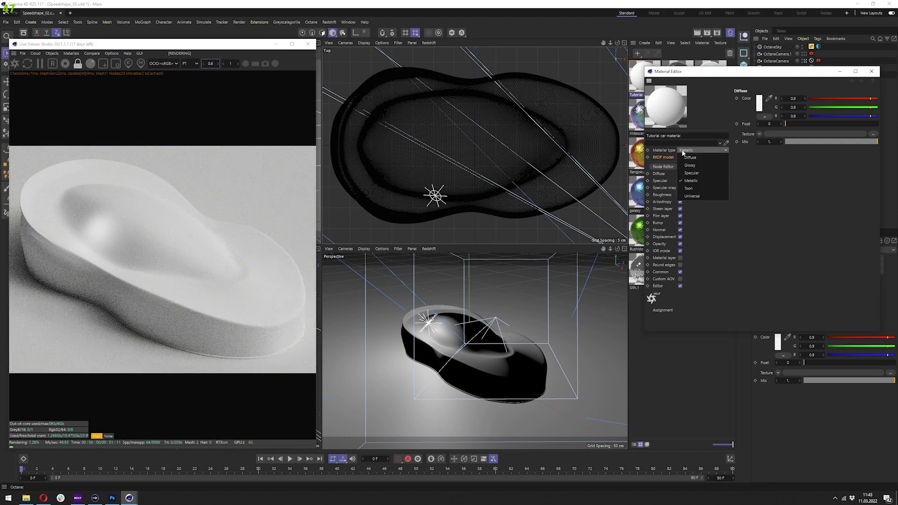
pyautogui.click(685, 154)
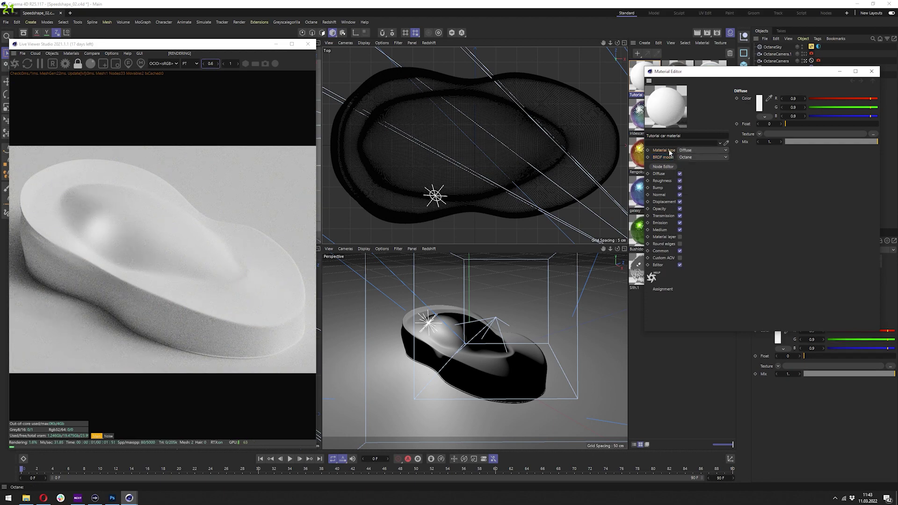
# Step: Set the BRDF model of Tutorial car material to GGX(energy preserving)
pyautogui.click(682, 157)
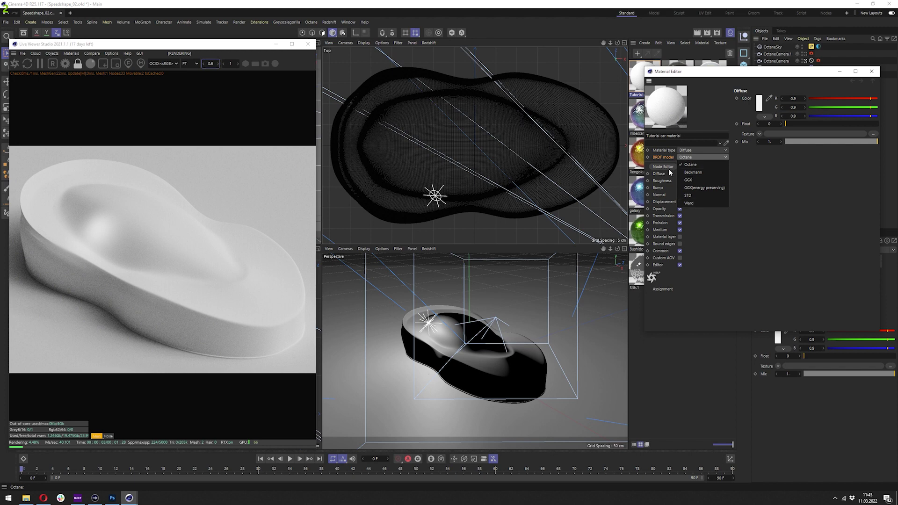
pyautogui.click(707, 188)
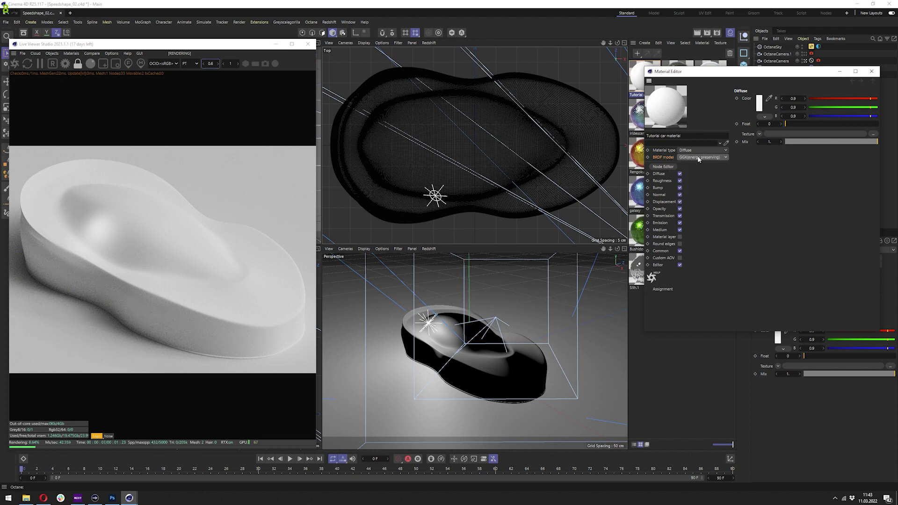
pyautogui.click(698, 156)
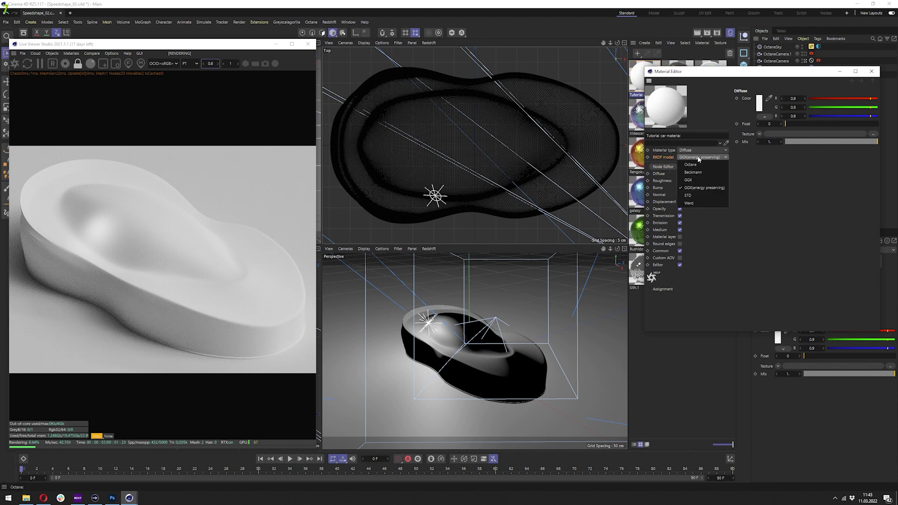
pyautogui.click(716, 188)
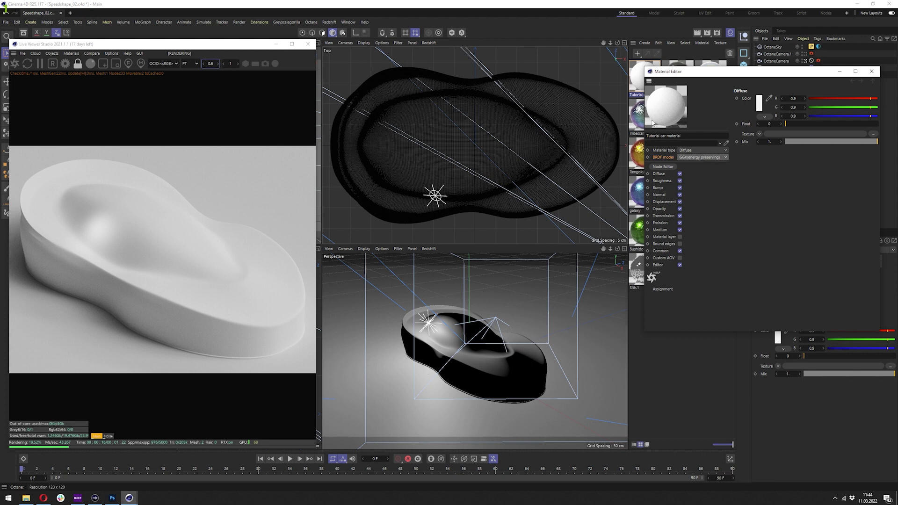
pyautogui.click(698, 157)
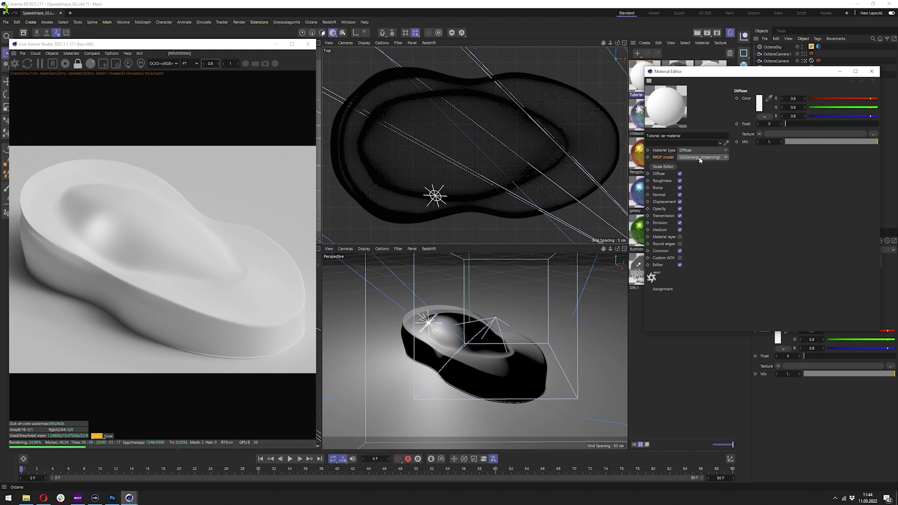
pyautogui.click(698, 159)
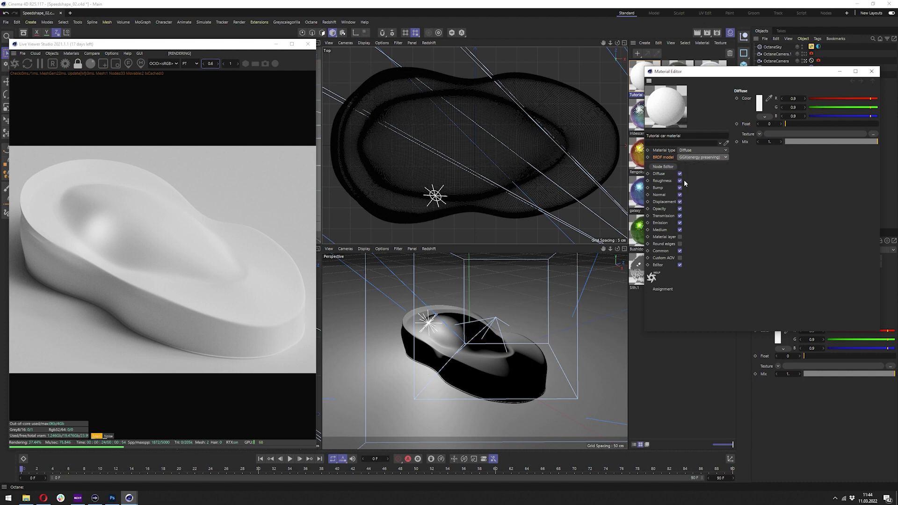
# Step: Disable the material's Bump, Normal, Displacement, Opacity, Transmission, Emission and Medium channels
pyautogui.moveTo(674, 71); pyautogui.dragTo(686, 38)
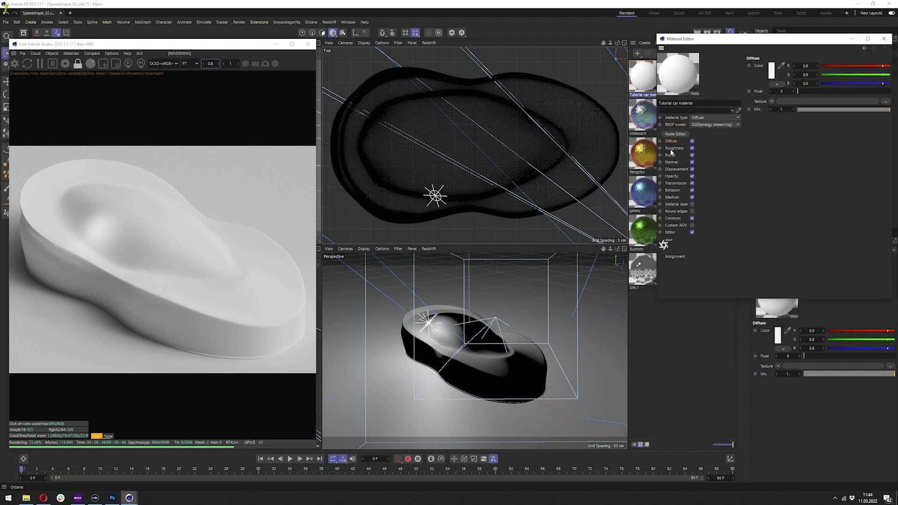
pyautogui.click(674, 147)
pyautogui.click(692, 154)
pyautogui.click(692, 162)
pyautogui.click(692, 169)
pyautogui.click(692, 176)
pyautogui.click(692, 183)
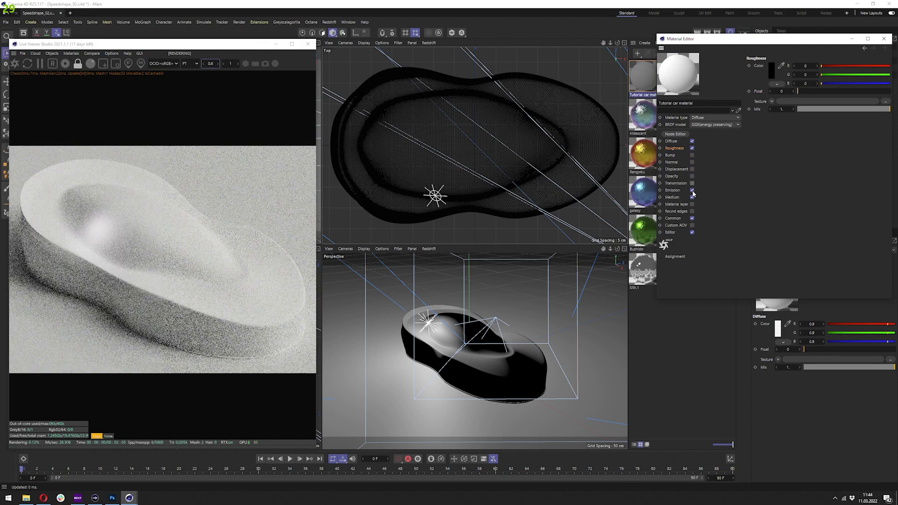
pyautogui.click(692, 190)
pyautogui.click(692, 197)
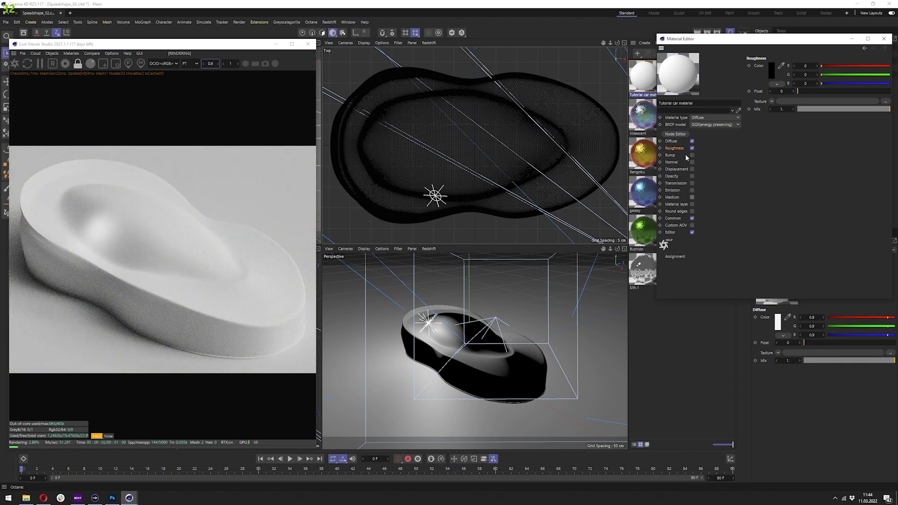
# Step: Review the material's Common and Diffuse settings and open its Roughness settings
pyautogui.click(674, 219)
pyautogui.click(669, 141)
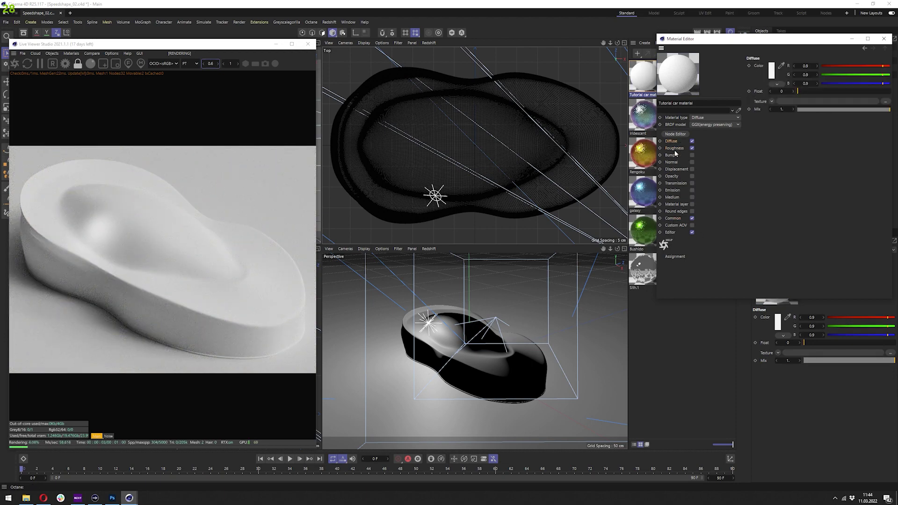
pyautogui.click(672, 149)
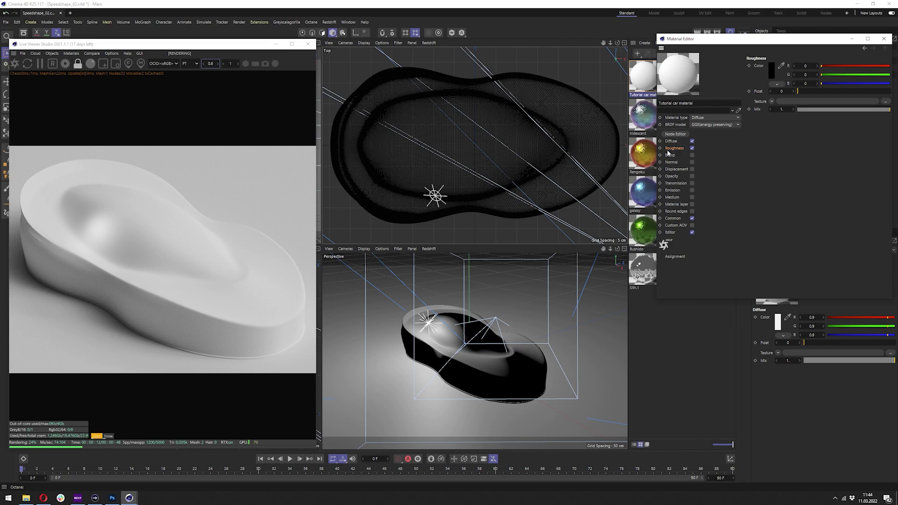
# Step: Set the diffuse colour of Tutorial car material to a dark red with 57% saturation and 25% brightness
pyautogui.click(671, 141)
pyautogui.click(771, 69)
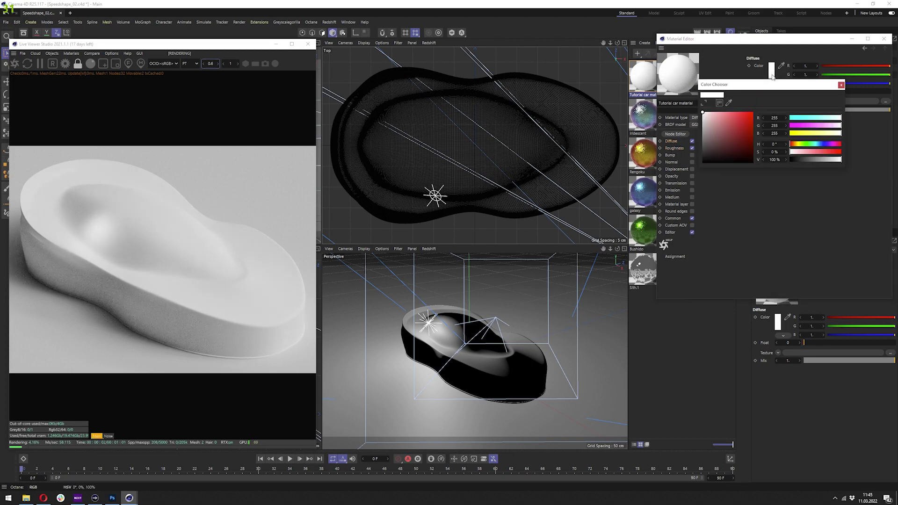
pyautogui.click(801, 159)
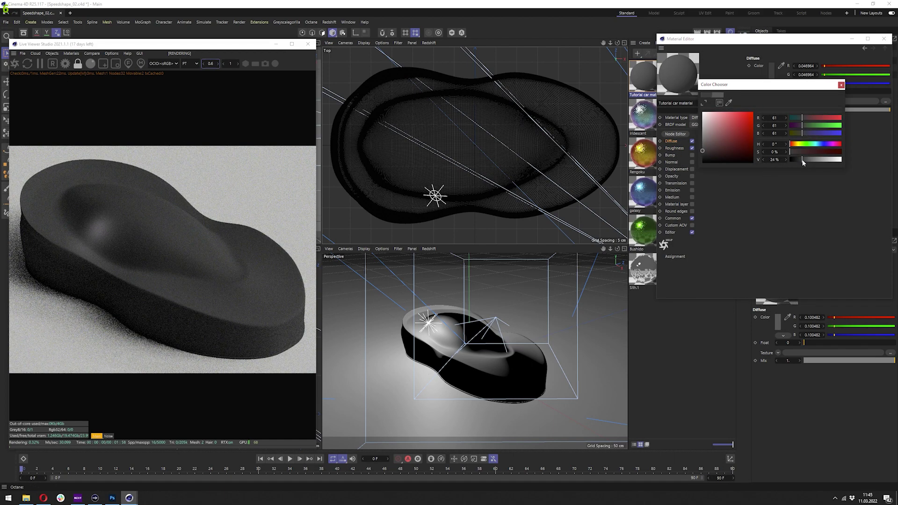
pyautogui.click(773, 159)
pyautogui.write('25')
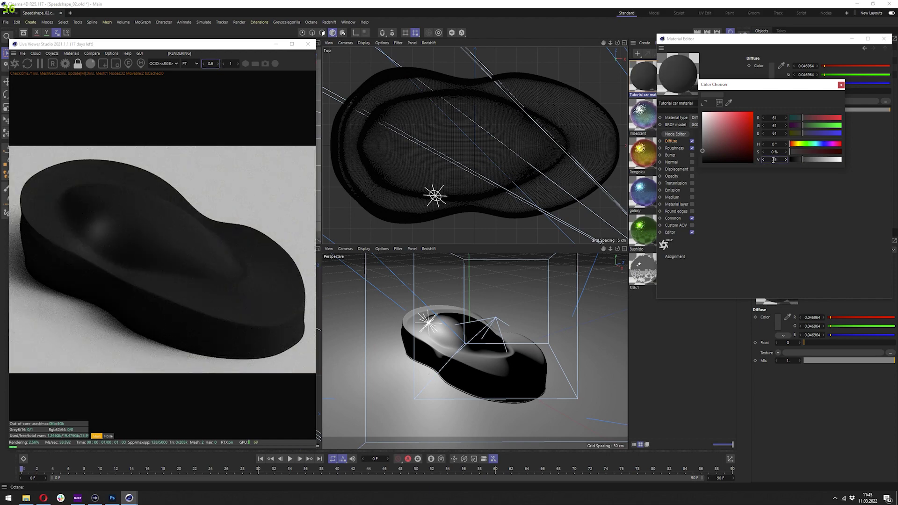
pyautogui.press('Return')
pyautogui.click(807, 151)
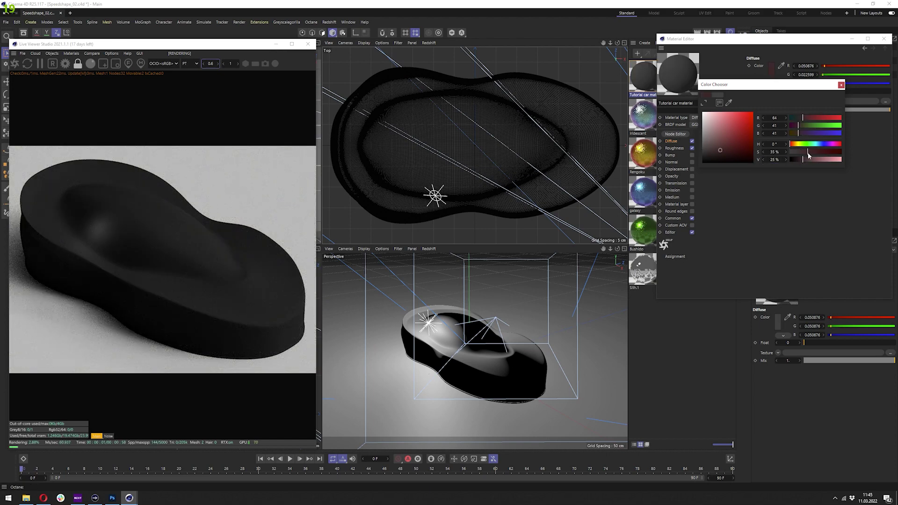
pyautogui.click(819, 152)
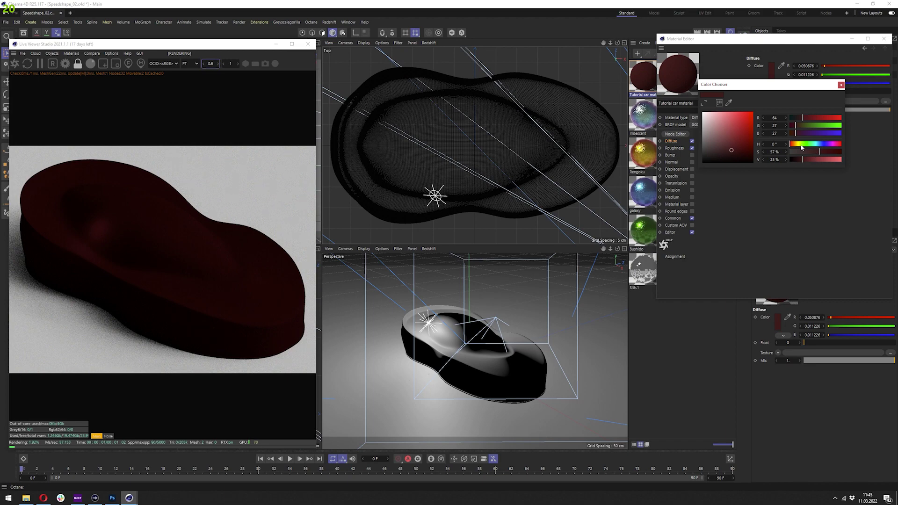
# Step: Try other hues such as blue for the diffuse colour, restore the 0° red hue and close the colour chooser
pyautogui.click(798, 144)
pyautogui.hotkey('ctrl', 'z')
pyautogui.click(824, 144)
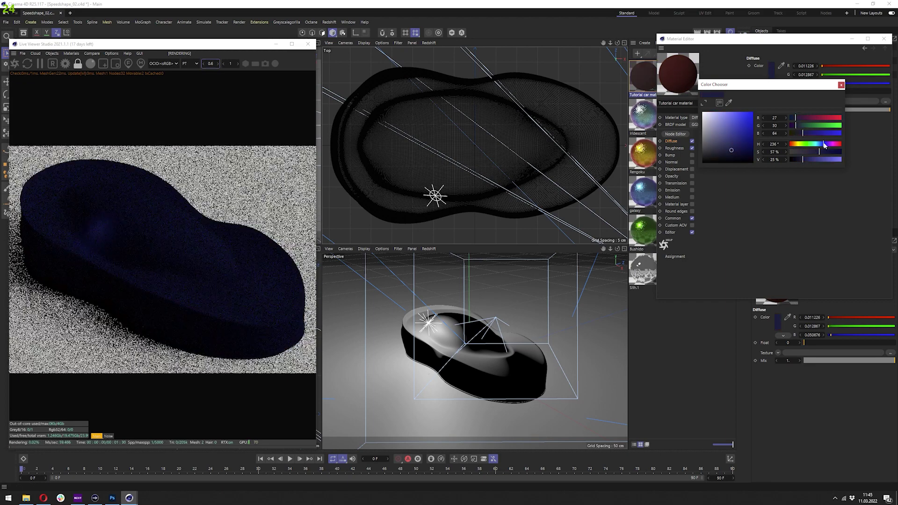
pyautogui.moveTo(800, 144); pyautogui.dragTo(790, 145)
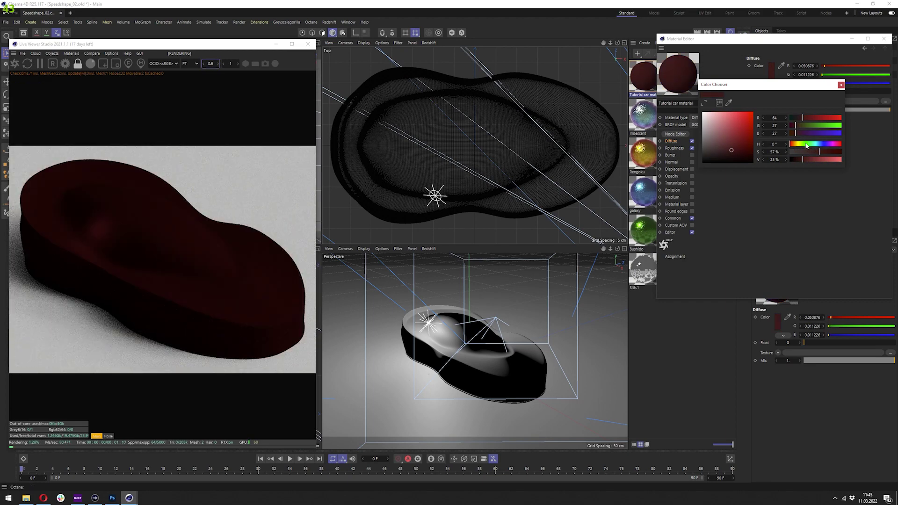
pyautogui.click(775, 160)
pyautogui.click(841, 85)
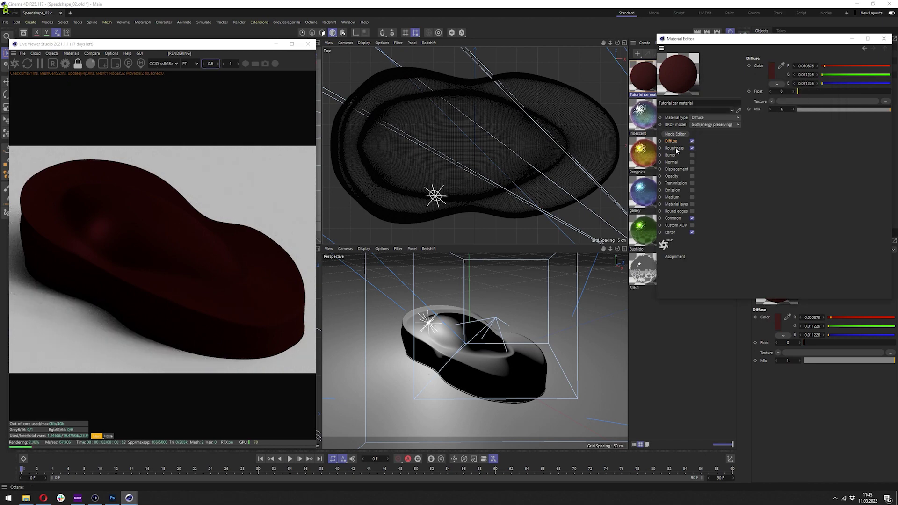
# Step: Enable the Material layer channel and add a Layer group to it
pyautogui.click(692, 205)
pyautogui.click(691, 204)
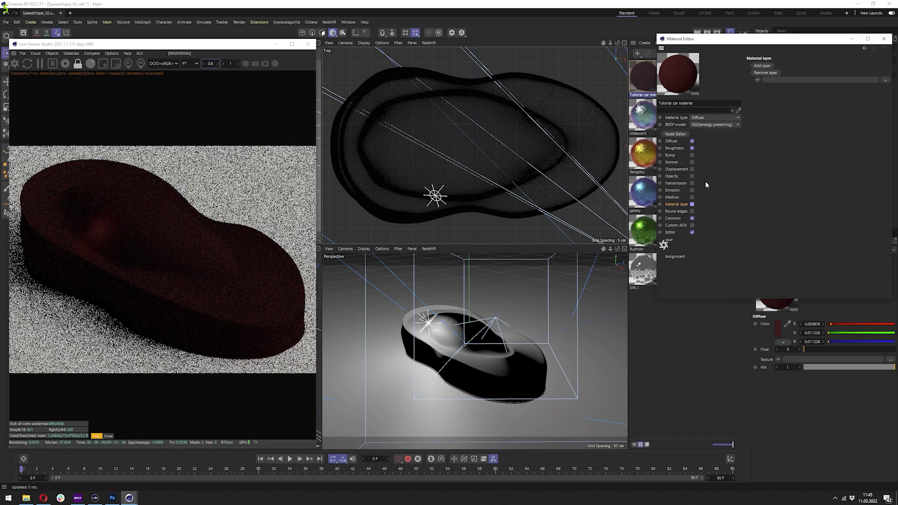
pyautogui.click(762, 65)
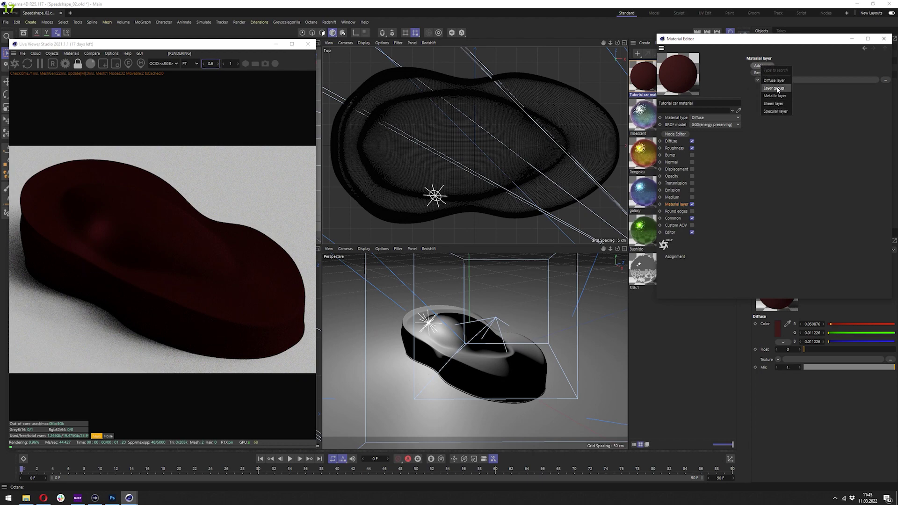
pyautogui.click(779, 89)
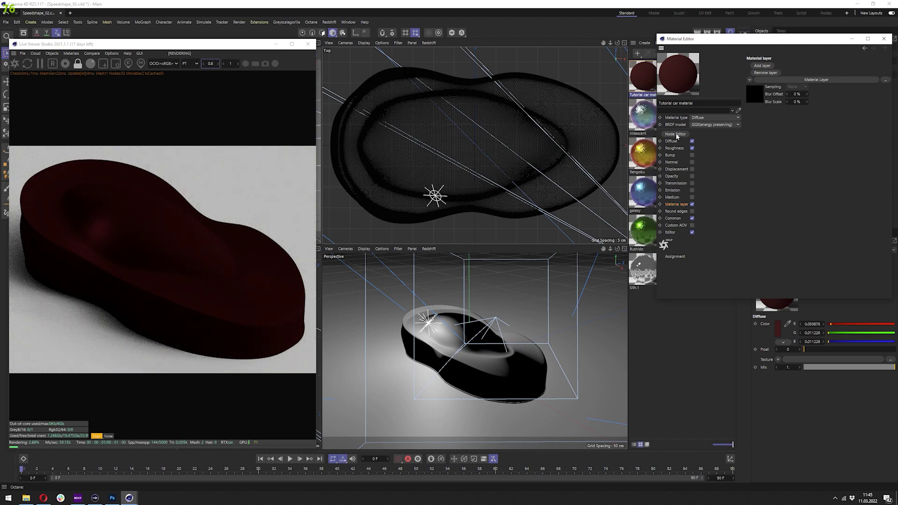
# Step: Open the material in the Octane Node Editor, close the Material Editor and enlarge the node window beside the live render
pyautogui.click(676, 134)
pyautogui.click(882, 40)
pyautogui.moveTo(343, 137); pyautogui.dragTo(798, 277)
pyautogui.moveTo(622, 272); pyautogui.dragTo(314, 37)
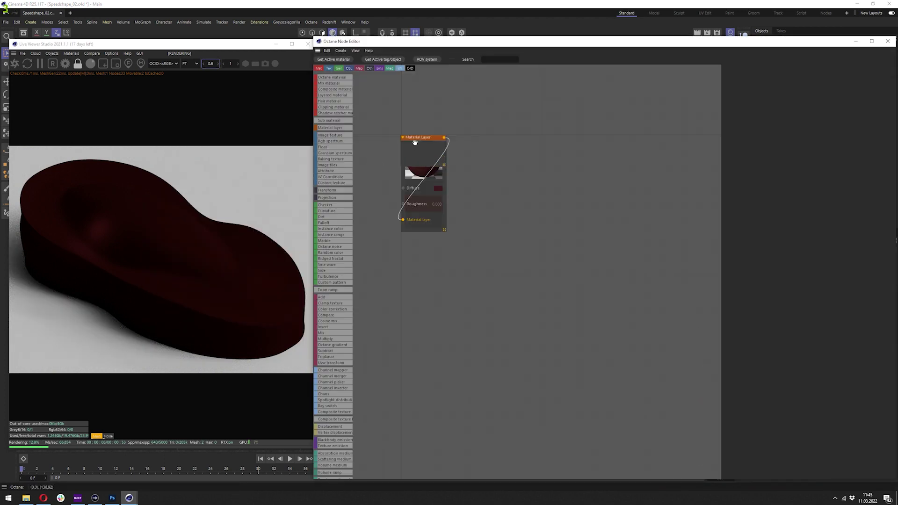
# Step: Separate the overlapping nodes, placing the Material Layer node to the left of the Tutorial car material node
pyautogui.moveTo(413, 140); pyautogui.dragTo(352, 153)
pyautogui.moveTo(418, 150); pyautogui.dragTo(658, 176)
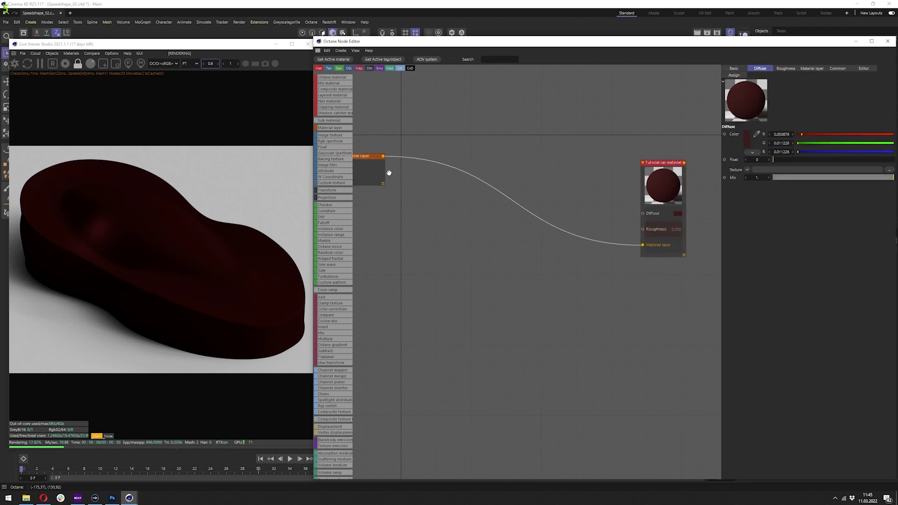
pyautogui.moveTo(382, 171); pyautogui.dragTo(542, 231)
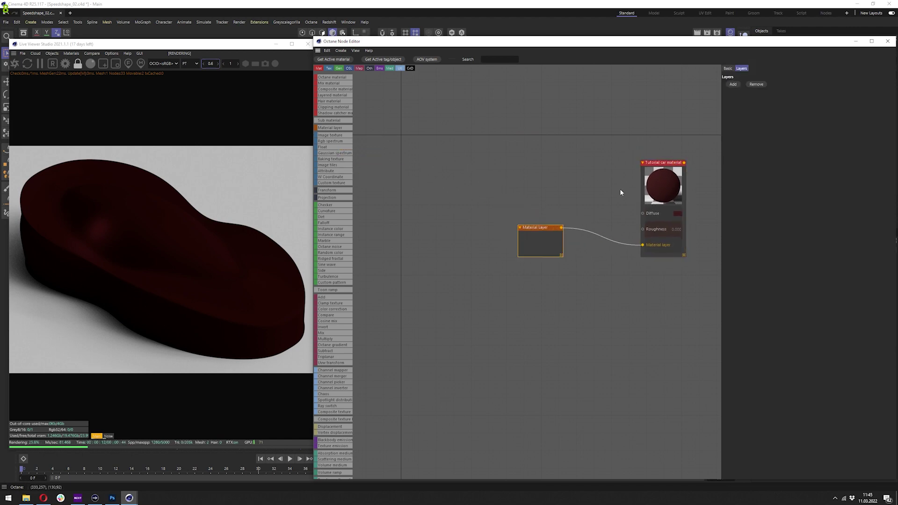
# Step: Add a Specular layer, a Metallic layer and a second Specular layer to the Material Layer node
pyautogui.click(732, 84)
pyautogui.click(733, 84)
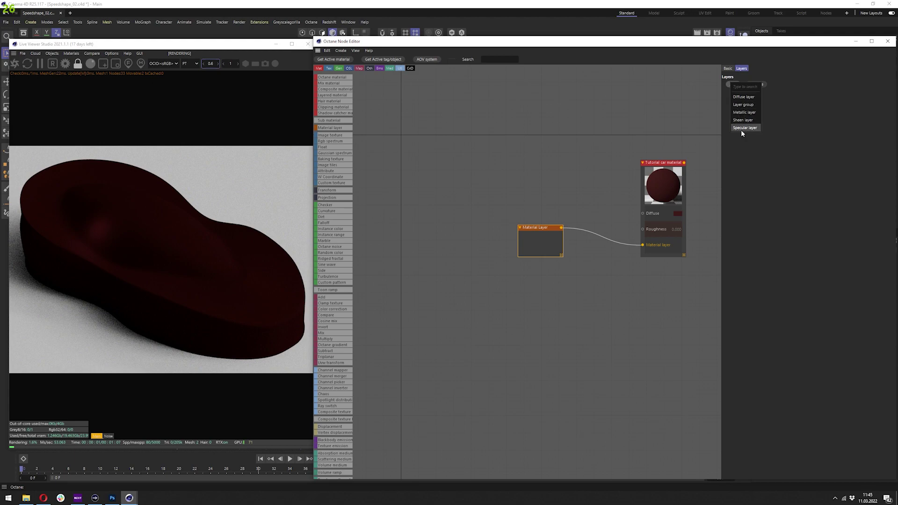
pyautogui.click(744, 128)
pyautogui.click(731, 84)
pyautogui.click(745, 113)
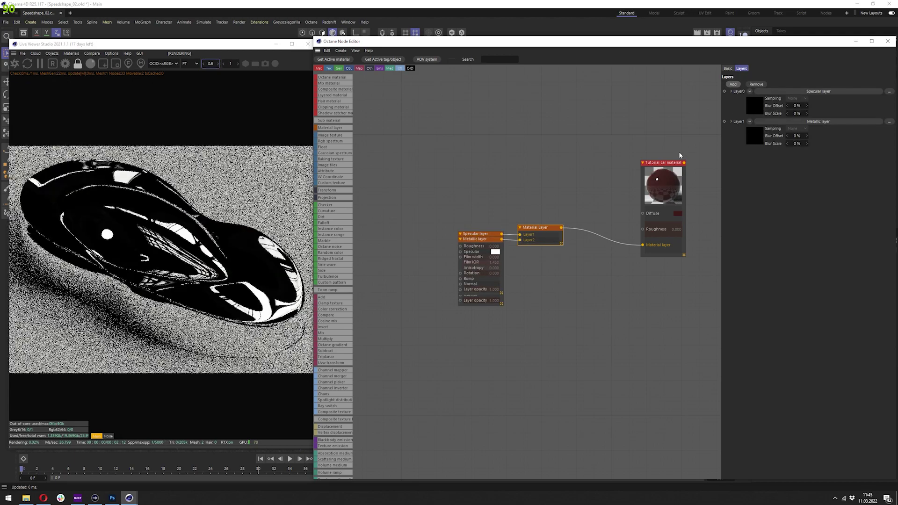
pyautogui.click(732, 84)
pyautogui.click(751, 132)
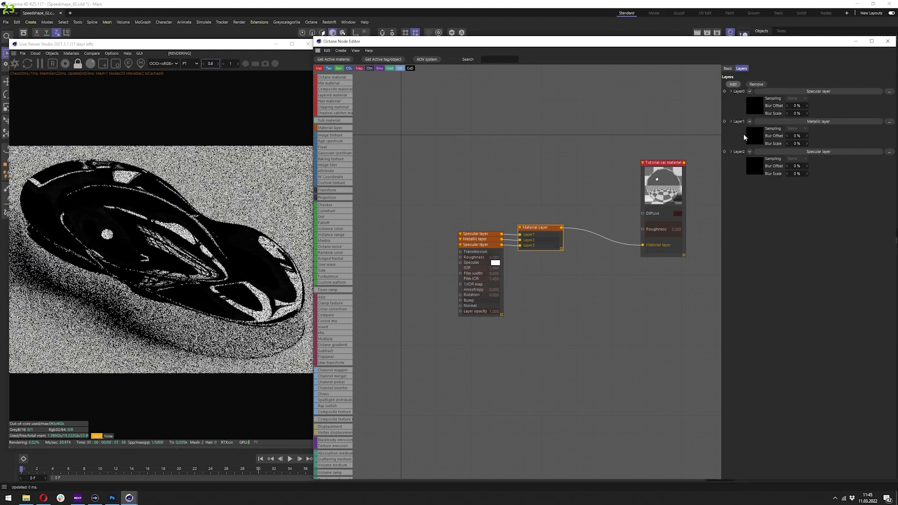
# Step: Spread the three stacked layer nodes apart in a vertical column beside the Material Layer node
pyautogui.moveTo(477, 234); pyautogui.dragTo(468, 163)
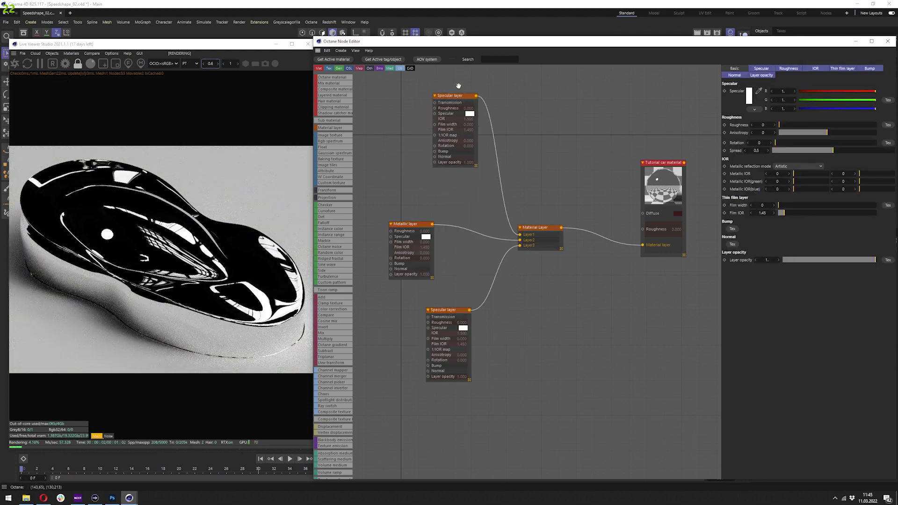
pyautogui.moveTo(458, 87); pyautogui.dragTo(460, 80)
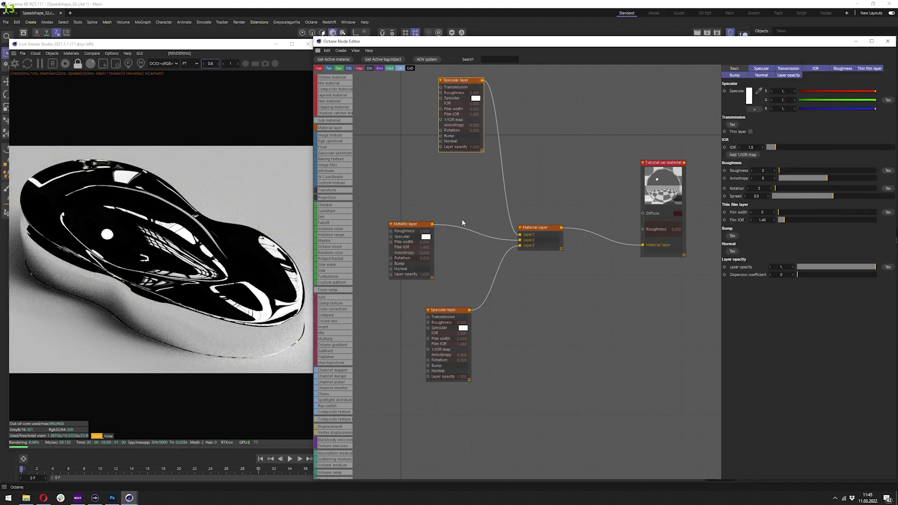
pyautogui.moveTo(461, 219); pyautogui.dragTo(496, 282, button='middle')
pyautogui.scroll(-3, 487, 243)
pyautogui.moveTo(482, 173); pyautogui.dragTo(463, 133)
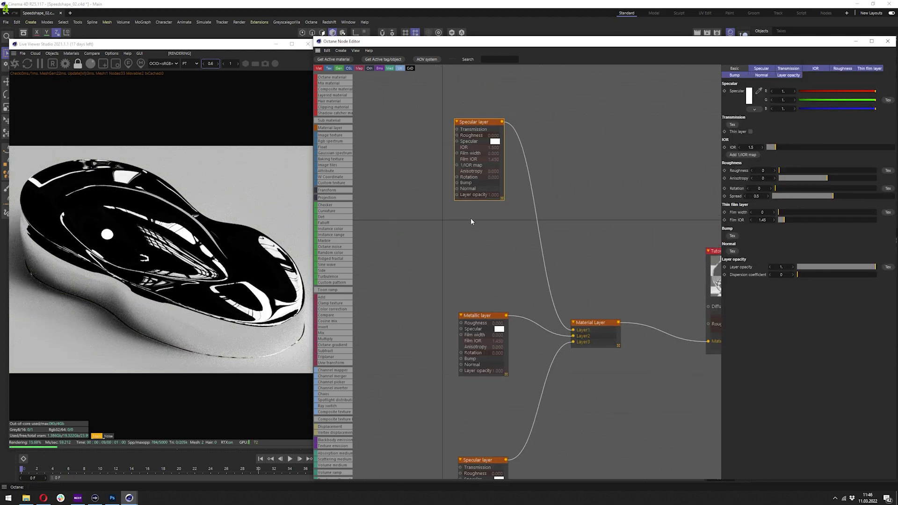
# Step: Disconnect the Metallic layer and the lower Specular layer from the Layer2 and Layer3 inputs of the Material Layer node
pyautogui.scroll(1, 470, 218)
pyautogui.moveTo(471, 218); pyautogui.dragTo(482, 252, button='middle')
pyautogui.moveTo(592, 381); pyautogui.dragTo(573, 393)
pyautogui.moveTo(603, 373); pyautogui.dragTo(554, 371, button='middle')
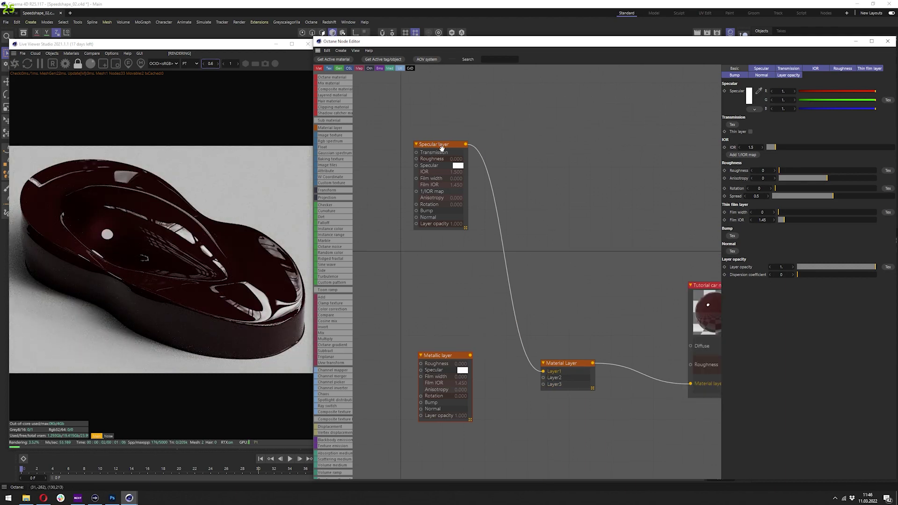
# Step: Set the IOR of the upper Specular layer to 8
pyautogui.scroll(2, 441, 148)
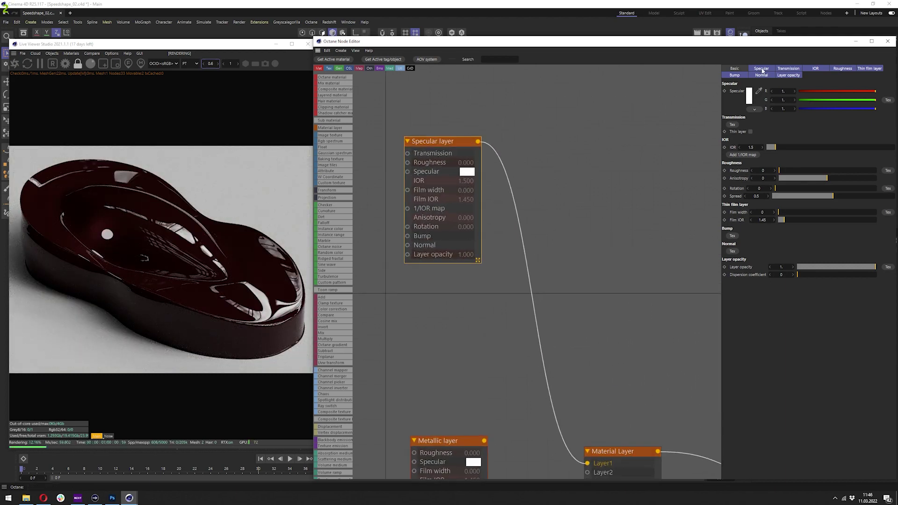
pyautogui.click(813, 69)
pyautogui.moveTo(770, 92); pyautogui.dragTo(893, 91)
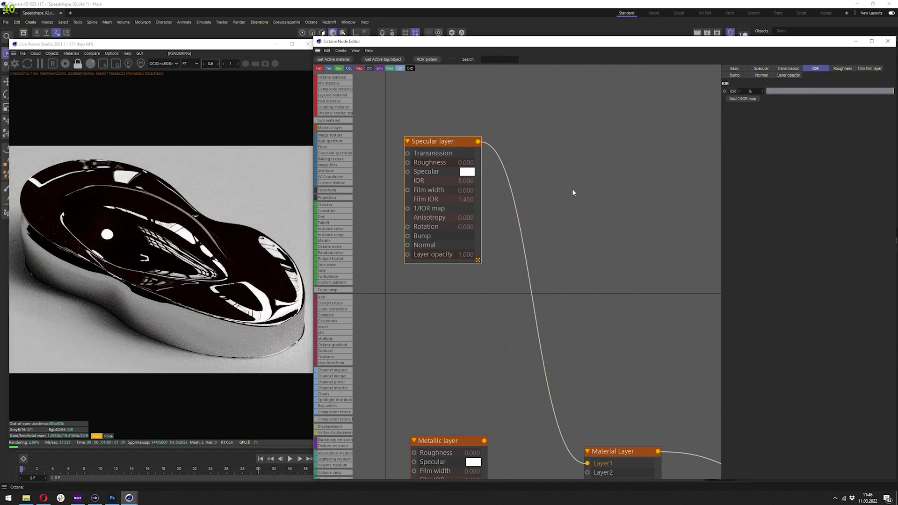
pyautogui.moveTo(590, 204); pyautogui.dragTo(580, 184, button='middle')
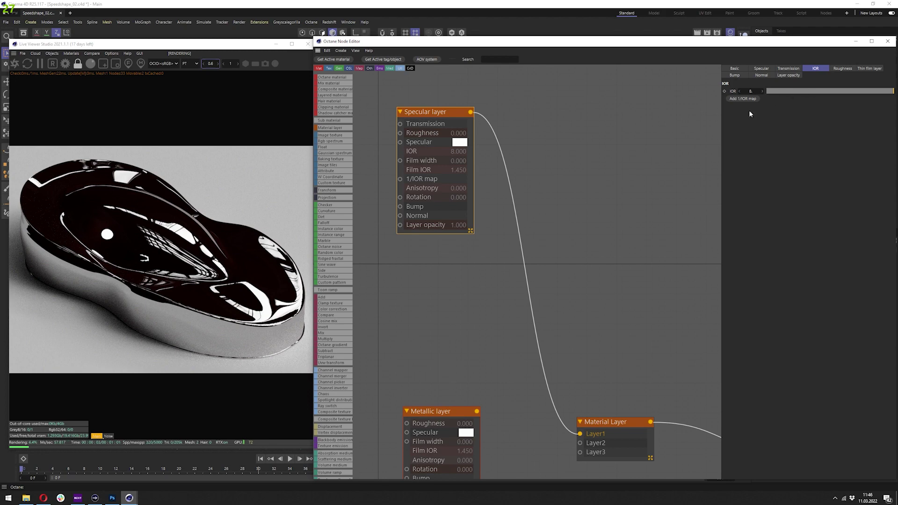
pyautogui.moveTo(815, 92); pyautogui.dragTo(894, 93)
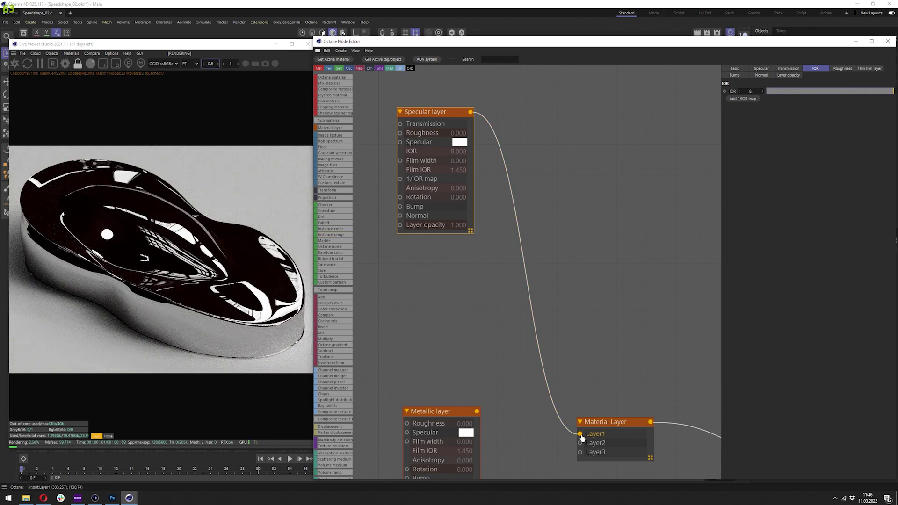
# Step: Try the Metallic layer in Layer2 instead of the Specular layer, and reconnect the Specular layer to Layer1
pyautogui.moveTo(580, 443); pyautogui.dragTo(478, 412)
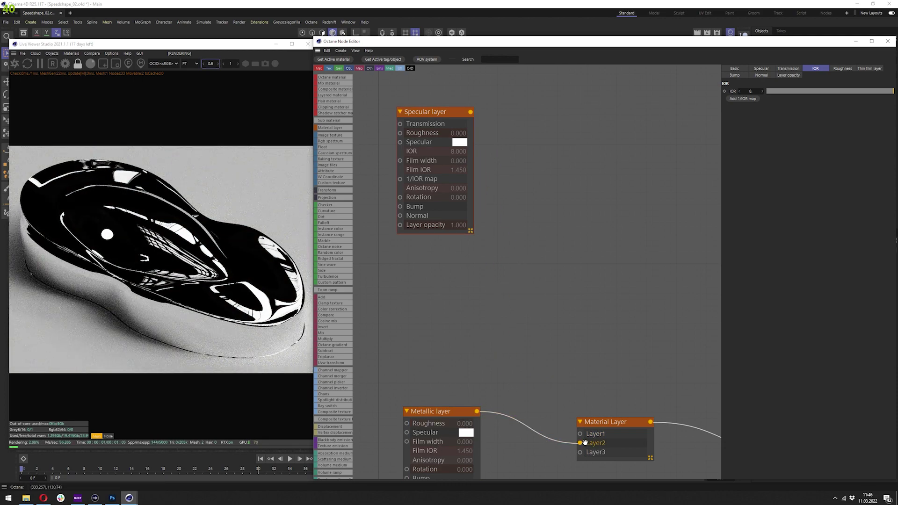
pyautogui.click(580, 443)
pyautogui.moveTo(580, 434); pyautogui.dragTo(471, 112)
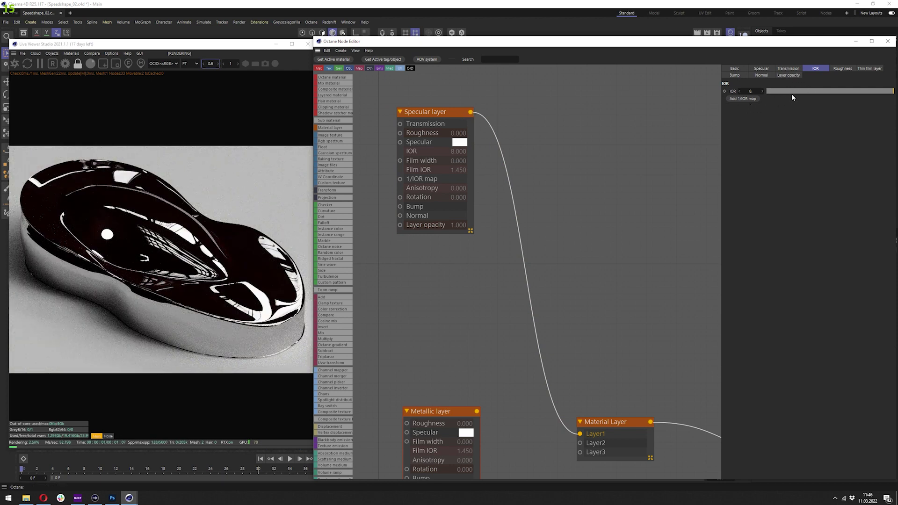
pyautogui.click(422, 115)
# Step: Raise the brightness of Tutorial car material's diffuse colour to 100%
pyautogui.scroll(-3, 553, 220)
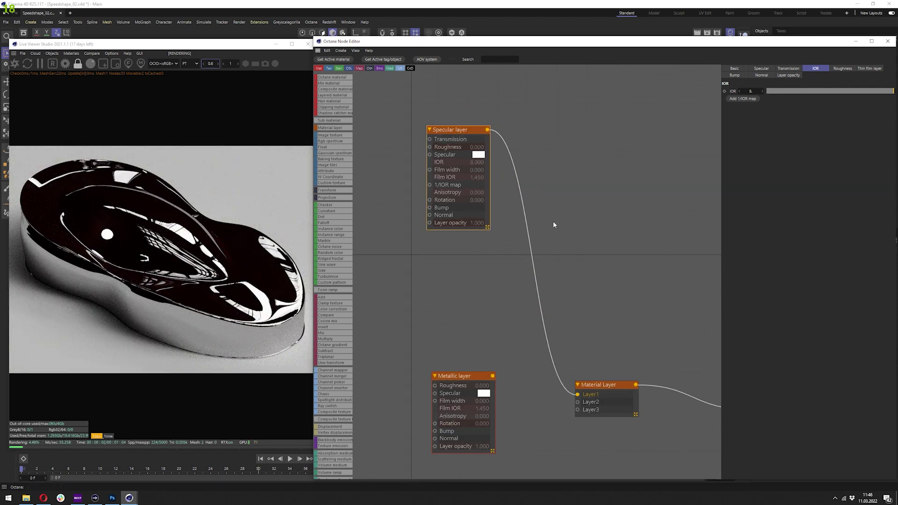
pyautogui.moveTo(638, 290); pyautogui.dragTo(503, 231, button='middle')
pyautogui.scroll(2, 535, 262)
pyautogui.click(642, 304)
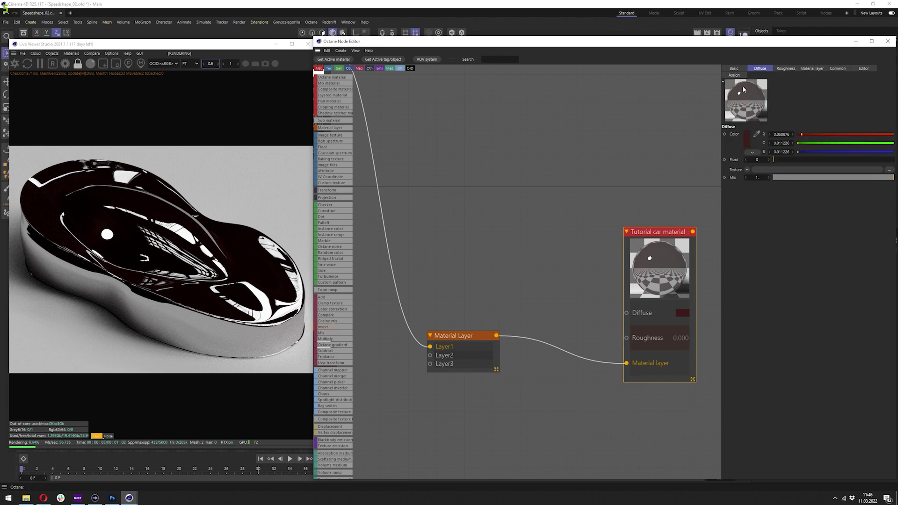
pyautogui.click(746, 139)
pyautogui.moveTo(798, 229); pyautogui.dragTo(817, 228)
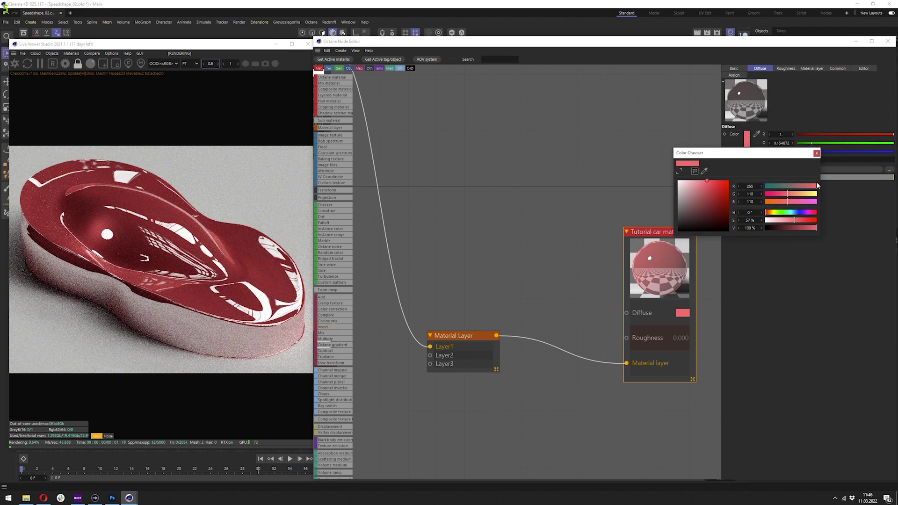
pyautogui.click(816, 152)
# Step: Compare the Metallic layer against the Specular layer over the brighter base colour, and put the Specular layer back in Layer1
pyautogui.moveTo(463, 210); pyautogui.dragTo(626, 285, button='middle')
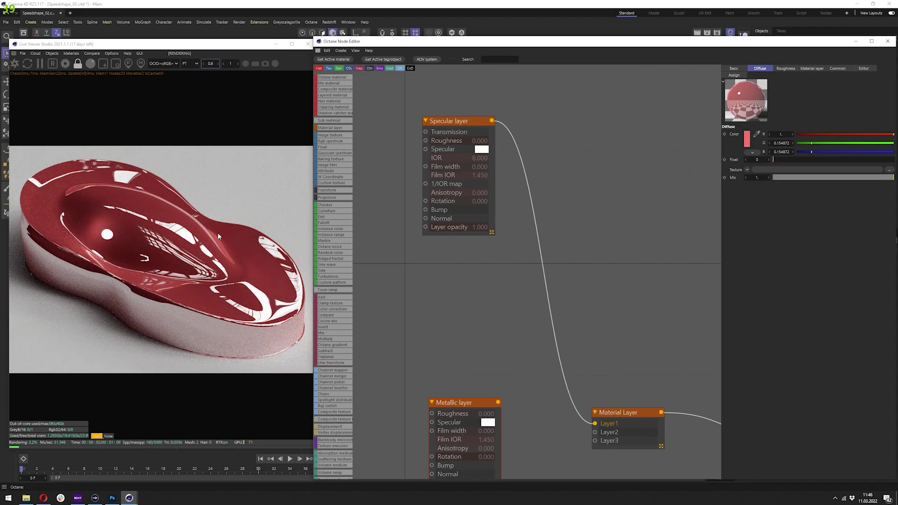
pyautogui.scroll(-1, 446, 230)
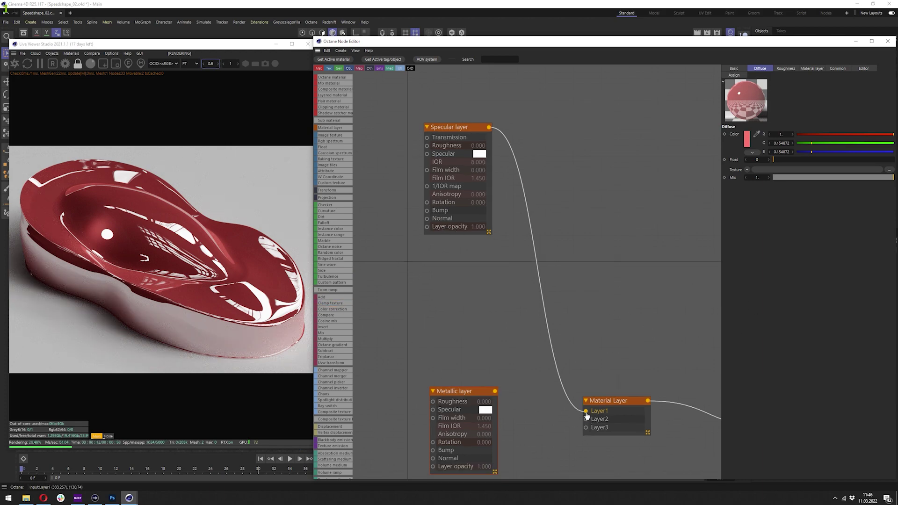
pyautogui.moveTo(585, 411); pyautogui.dragTo(495, 392)
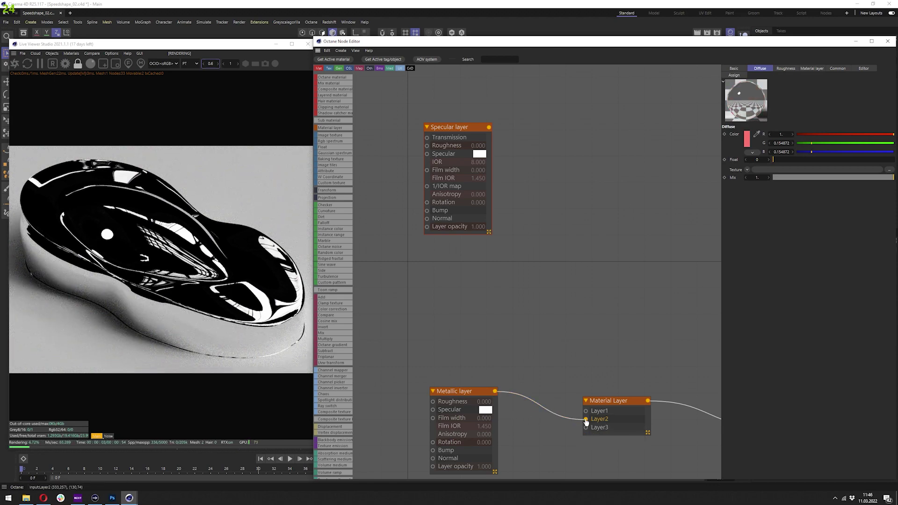
pyautogui.moveTo(585, 418); pyautogui.dragTo(488, 127)
pyautogui.click(460, 128)
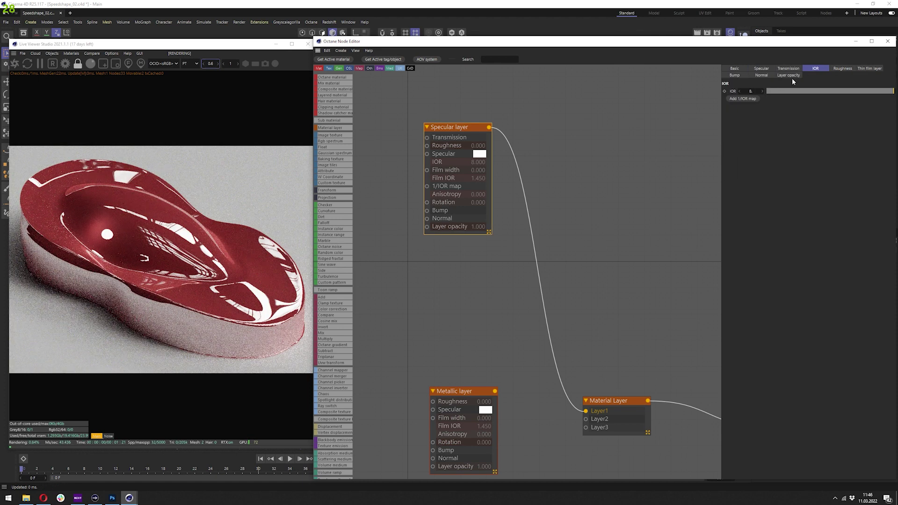
pyautogui.moveTo(677, 224); pyautogui.dragTo(494, 180, button='middle')
pyautogui.moveTo(436, 293); pyautogui.dragTo(571, 343, button='middle')
pyautogui.moveTo(559, 276); pyautogui.dragTo(424, 241, button='middle')
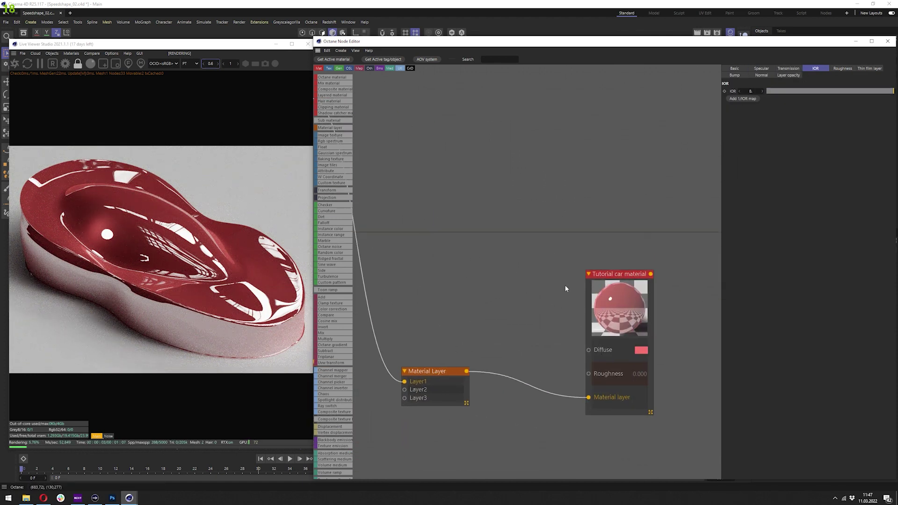
# Step: Set the brightness of Tutorial car material's diffuse colour to 30%
pyautogui.moveTo(565, 289); pyautogui.dragTo(613, 292, button='middle')
pyautogui.click(665, 279)
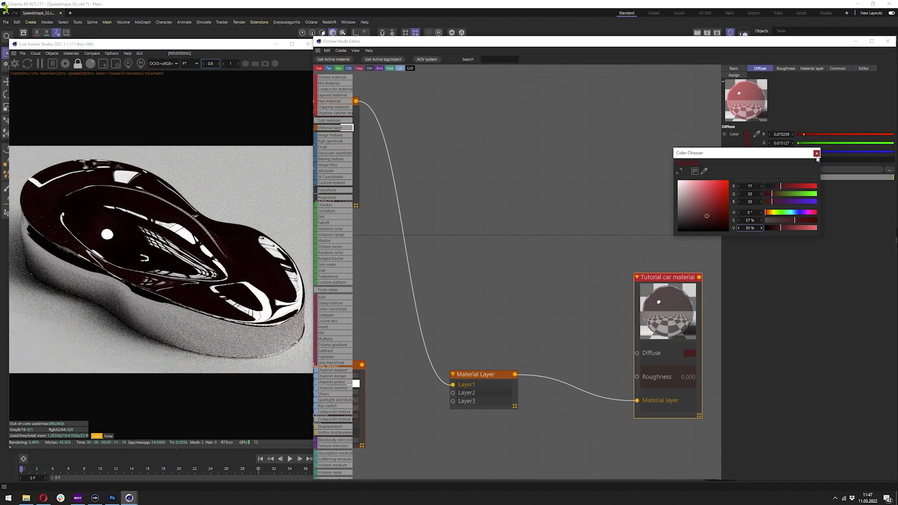
pyautogui.click(816, 153)
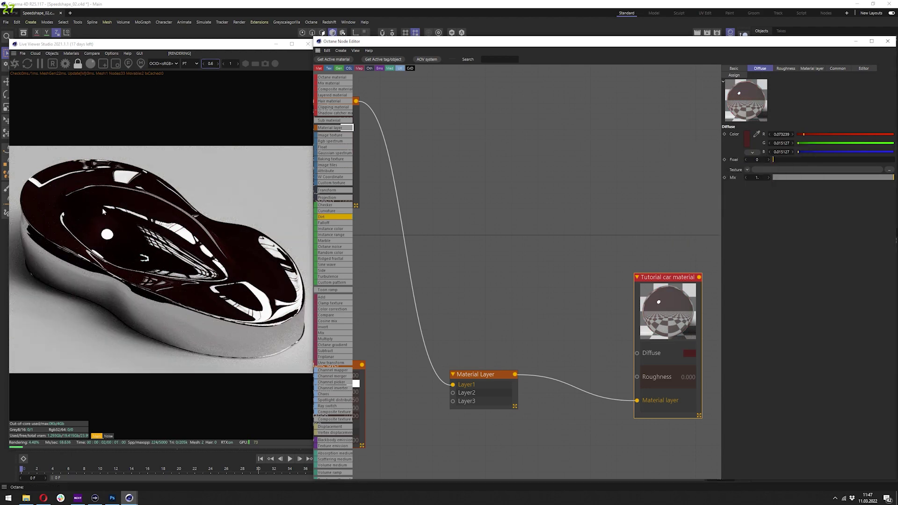
pyautogui.click(748, 142)
pyautogui.moveTo(780, 228); pyautogui.dragTo(784, 226)
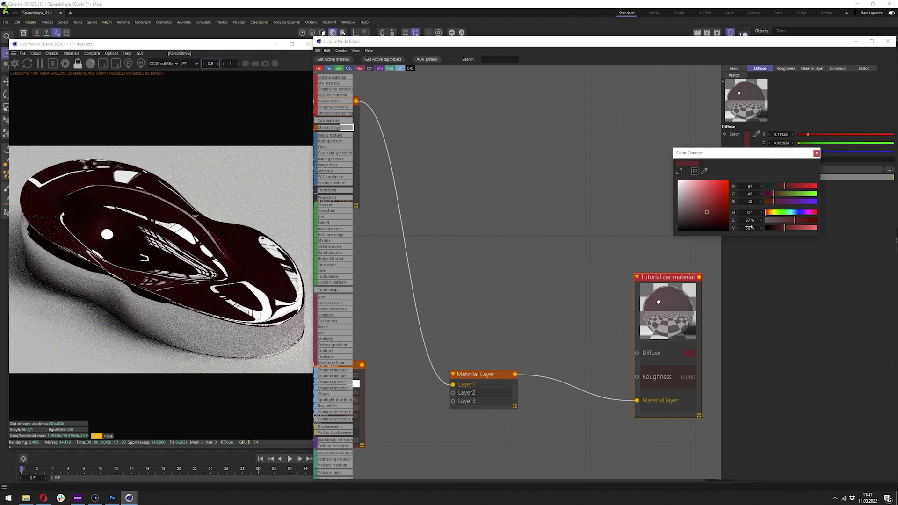
pyautogui.doubleClick(749, 227)
pyautogui.write('30')
pyautogui.press('Return')
pyautogui.click(816, 154)
# Step: Set the roughness of the upper Specular layer to 0.3
pyautogui.moveTo(500, 200); pyautogui.dragTo(678, 245, button='middle')
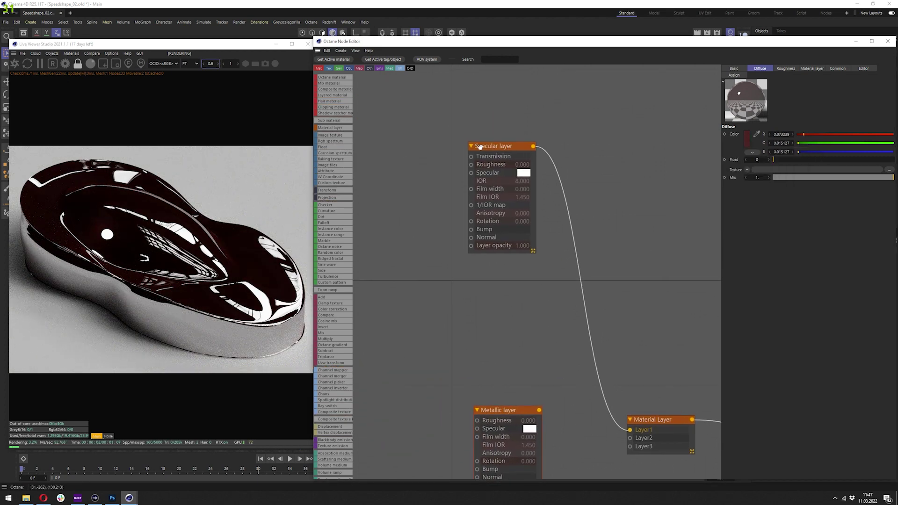
pyautogui.click(479, 146)
pyautogui.click(788, 68)
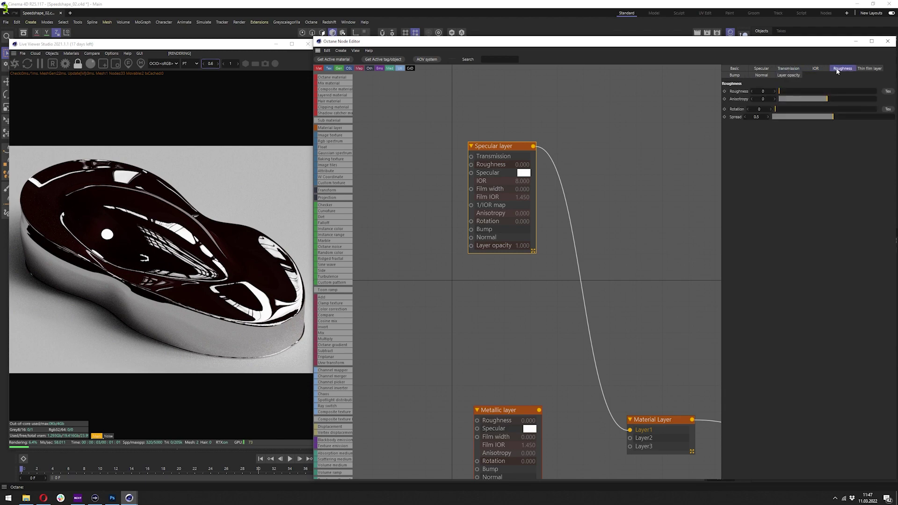
pyautogui.click(842, 69)
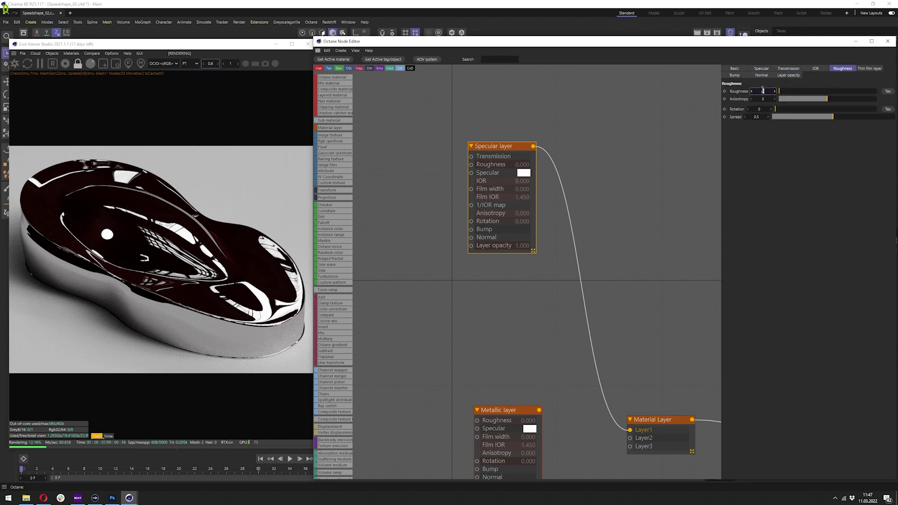
pyautogui.press('Return')
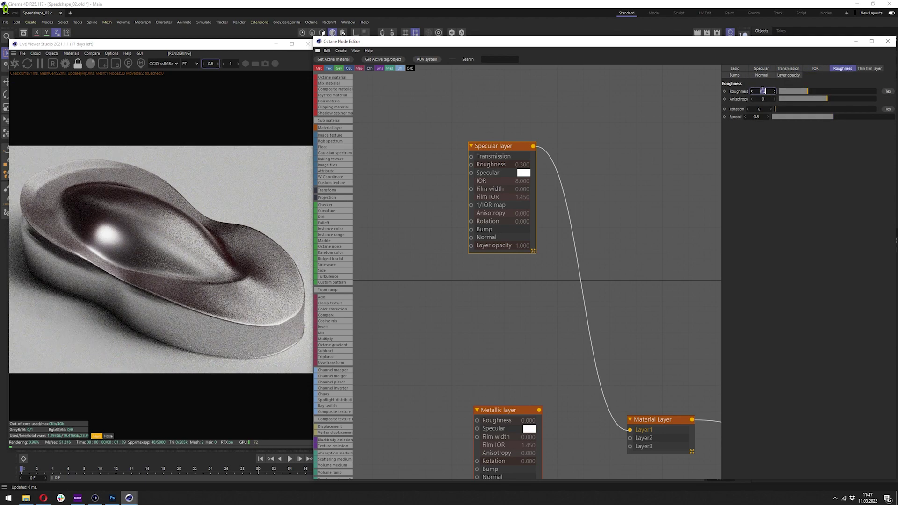
# Step: Try a lower roughness of about 0.08 on the upper Specular layer, and set it back to 0.3
pyautogui.moveTo(788, 92)
pyautogui.mouseDown()
pyautogui.moveTo(775, 91)
pyautogui.moveTo(787, 93)
pyautogui.mouseUp()
pyautogui.doubleClick(762, 92)
pyautogui.write('0')
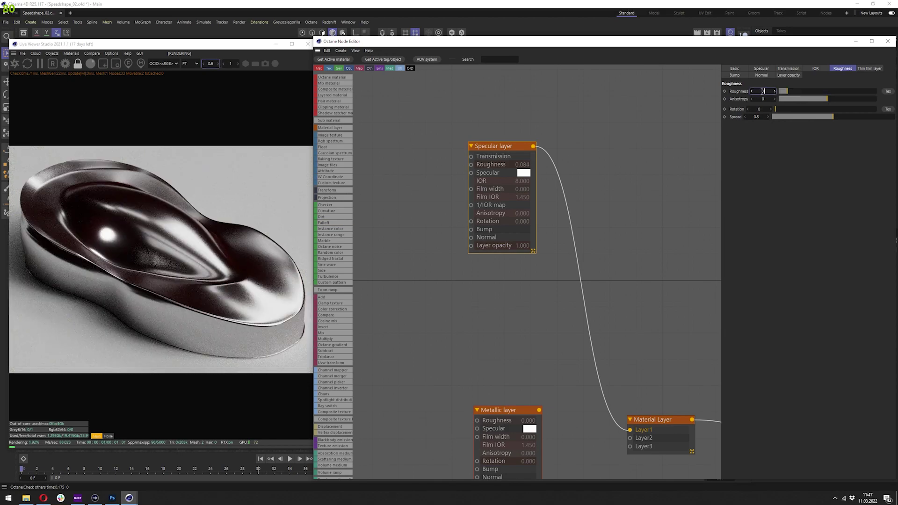
pyautogui.write('0.2')
pyautogui.press('Return')
pyautogui.write('0.4')
pyautogui.press('Return')
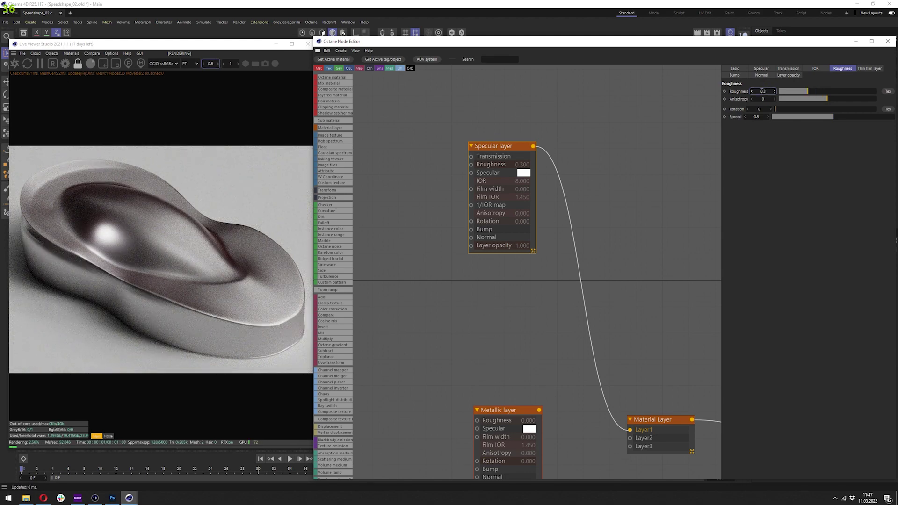
# Step: Change the BRDF model of the upper Specular layer to GGX(energy preserving)
pyautogui.click(743, 70)
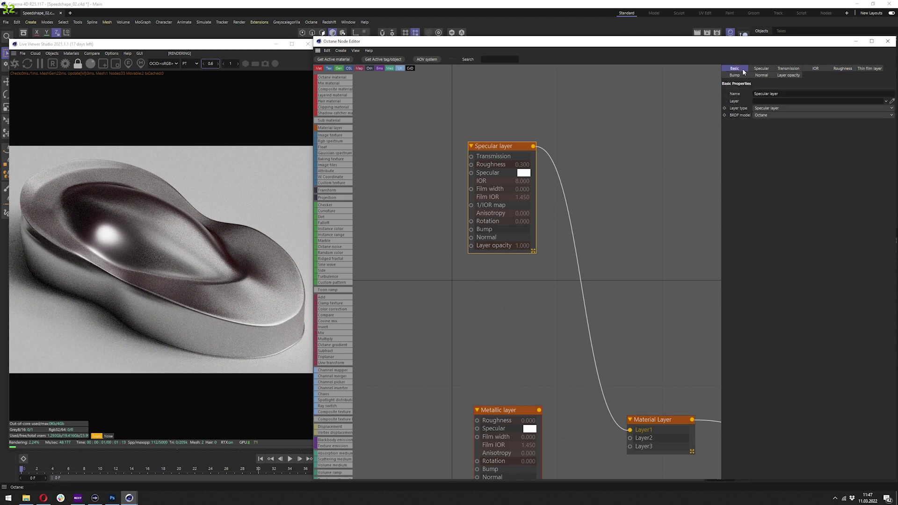
pyautogui.click(812, 69)
pyautogui.click(740, 69)
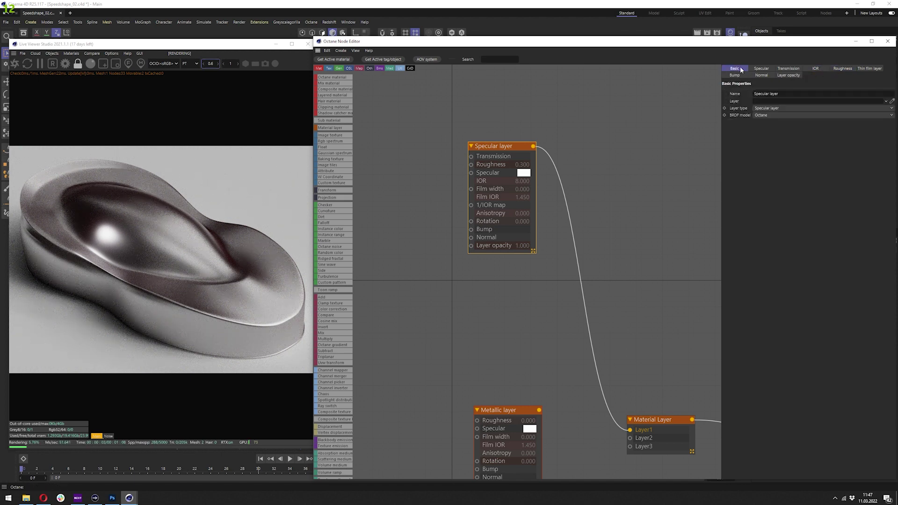
pyautogui.click(758, 115)
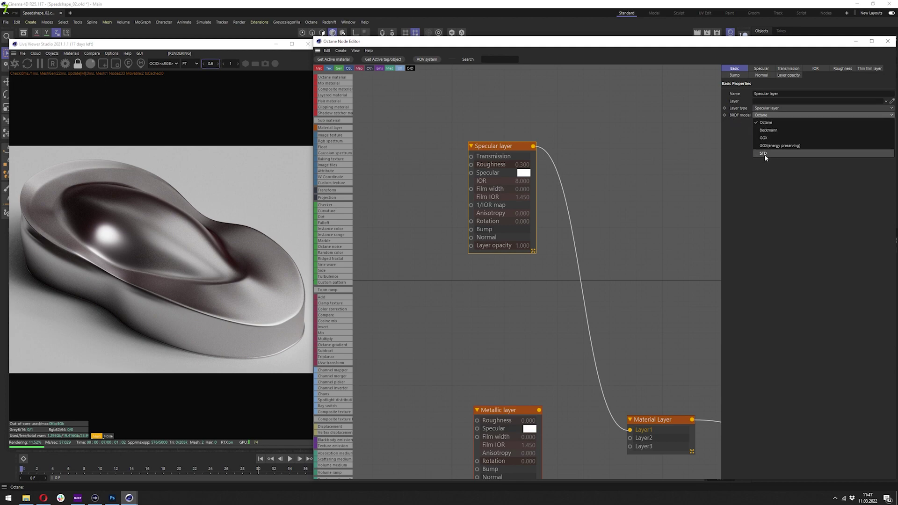
pyautogui.click(767, 147)
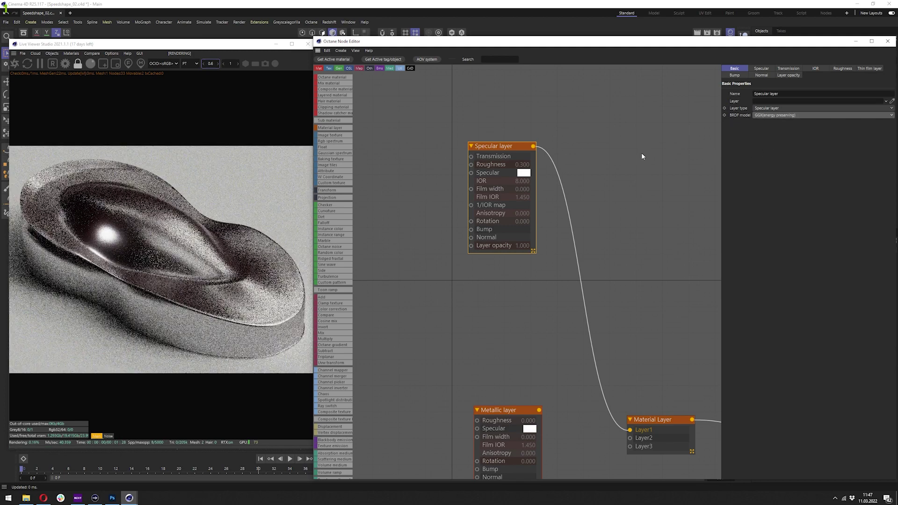
# Step: Change the BRDF model of the Metallic layer and the lower Specular layer to GGX(energy preserving)
pyautogui.click(499, 419)
pyautogui.click(771, 115)
pyautogui.click(779, 154)
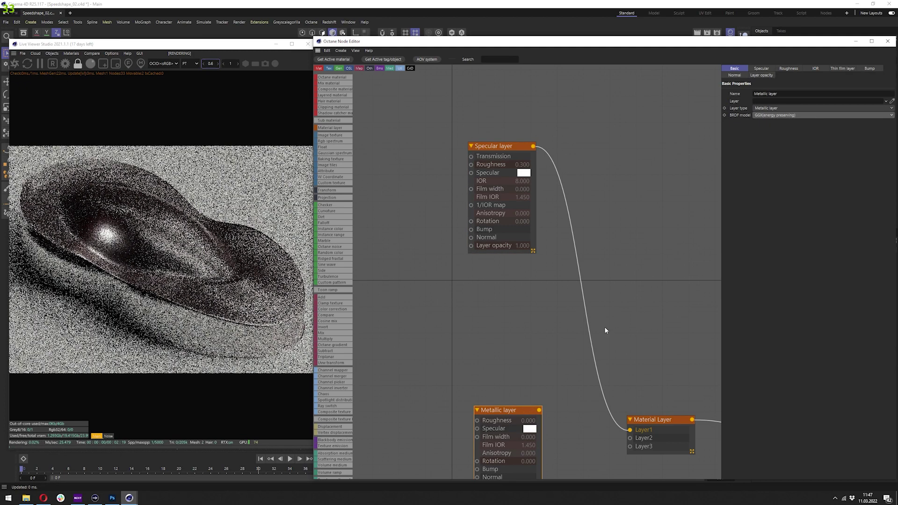
pyautogui.moveTo(604, 328); pyautogui.dragTo(606, 147, button='middle')
pyautogui.click(489, 425)
pyautogui.click(790, 115)
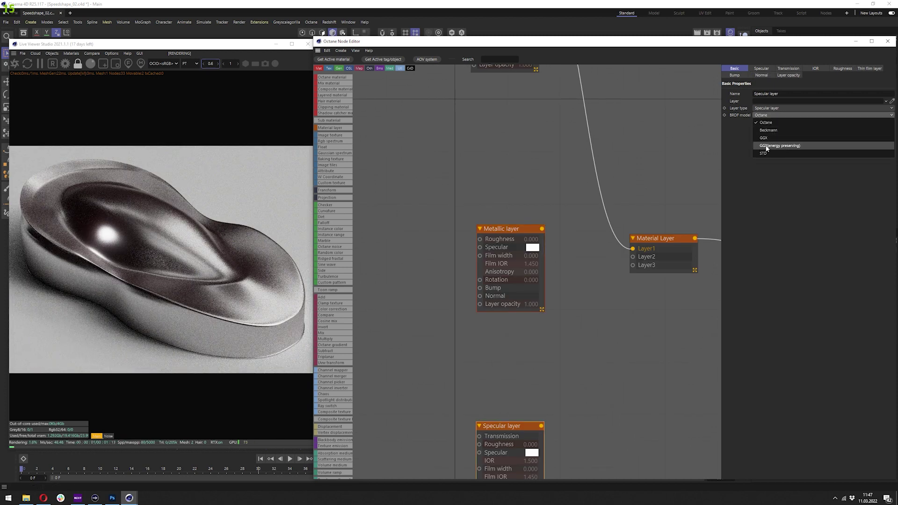
pyautogui.click(766, 147)
# Step: Try a pale green and a saturated blue as the specular colour of the upper Specular layer
pyautogui.moveTo(554, 112); pyautogui.dragTo(586, 352, button='middle')
pyautogui.click(513, 206)
pyautogui.click(787, 75)
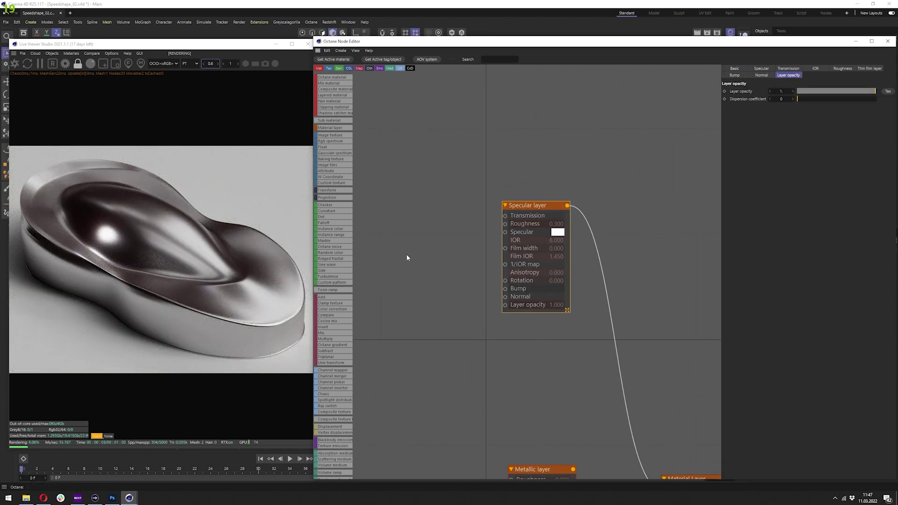
pyautogui.click(407, 256)
pyautogui.click(547, 205)
pyautogui.click(761, 68)
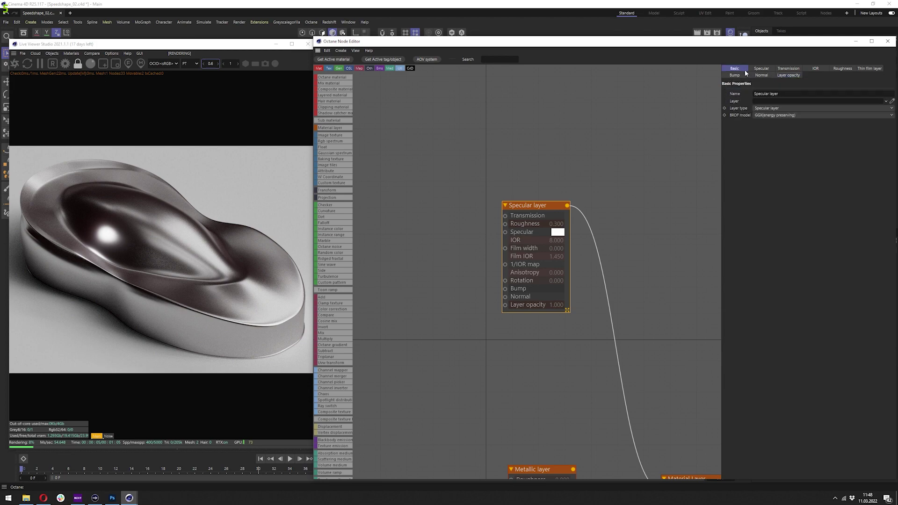
pyautogui.click(749, 97)
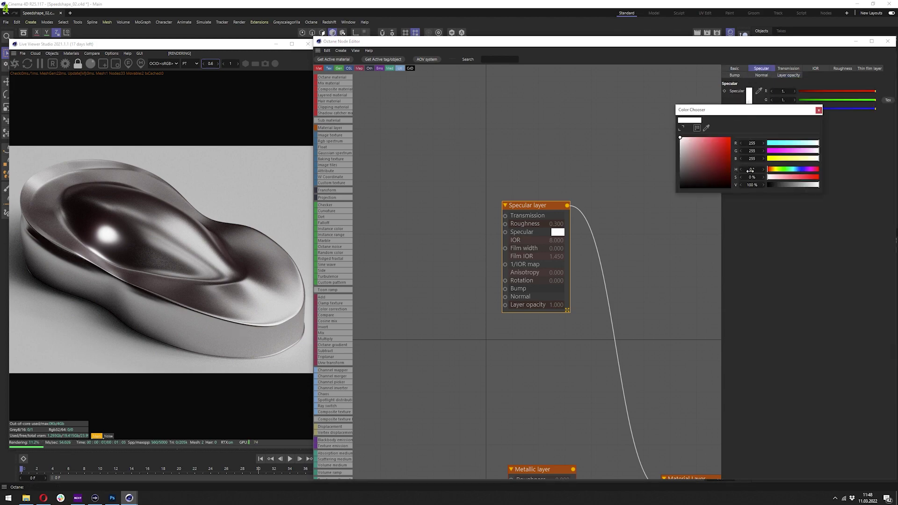
pyautogui.click(785, 178)
pyautogui.click(788, 170)
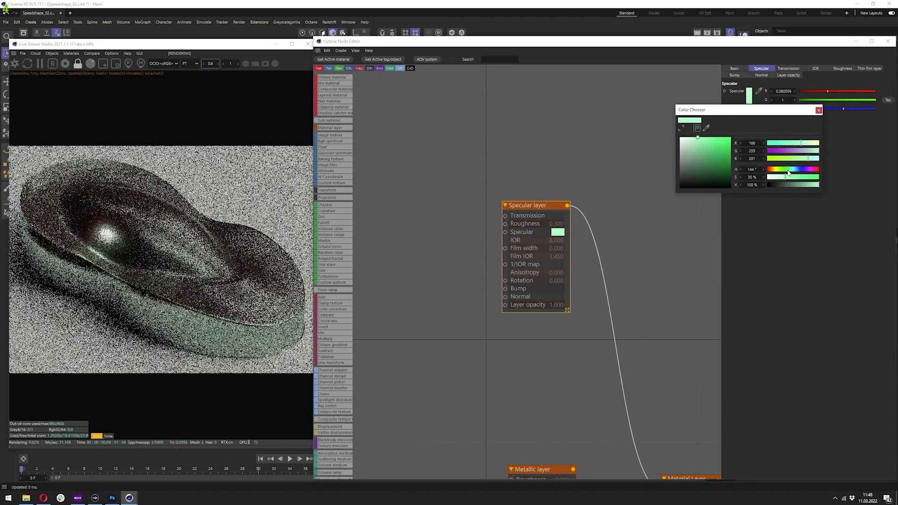
pyautogui.click(807, 178)
pyautogui.click(799, 170)
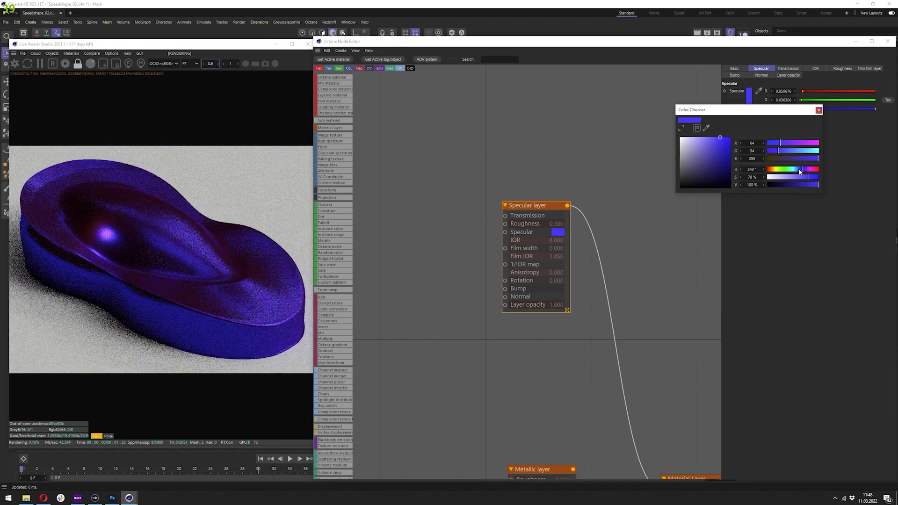
# Step: Set the upper Specular layer's specular colour to a copper orange with hue 20° and saturation 70%
pyautogui.moveTo(799, 170); pyautogui.dragTo(749, 169)
pyautogui.click(798, 177)
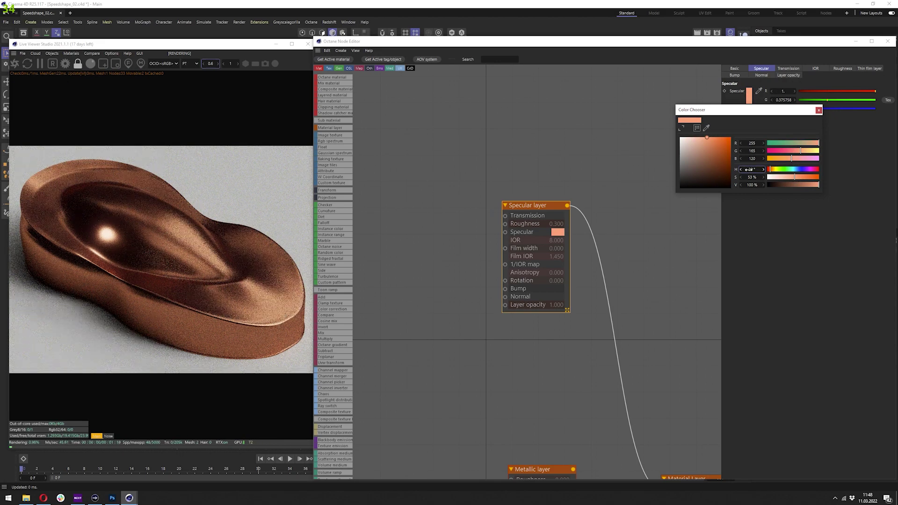
pyautogui.doubleClick(751, 177)
pyautogui.write('7')
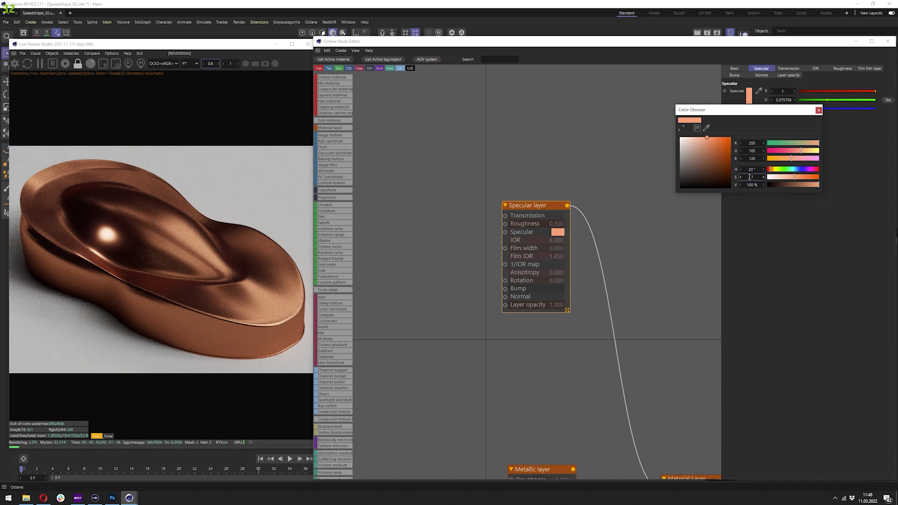
pyautogui.write('0')
pyautogui.press('Return')
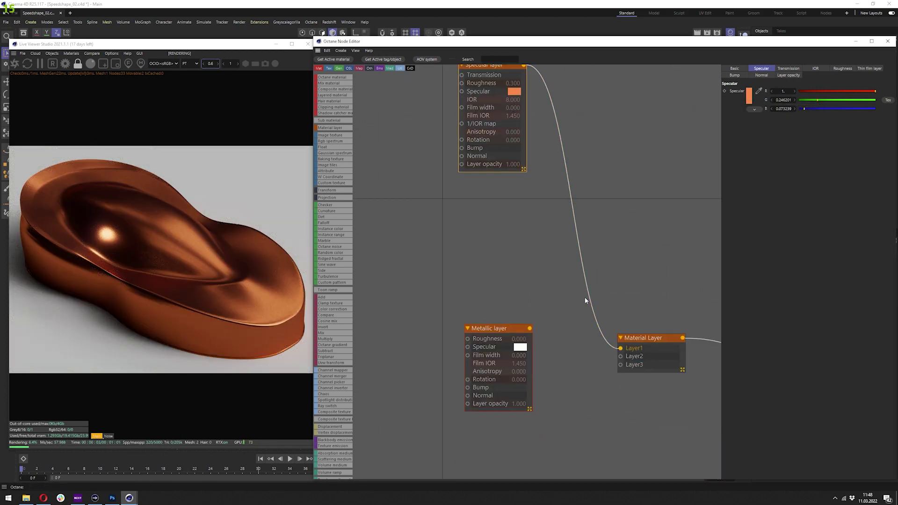
# Step: Connect the Metallic layer to Layer2 of the Material Layer and disconnect the Specular layer from Layer1
pyautogui.moveTo(587, 276); pyautogui.dragTo(588, 256, button='middle')
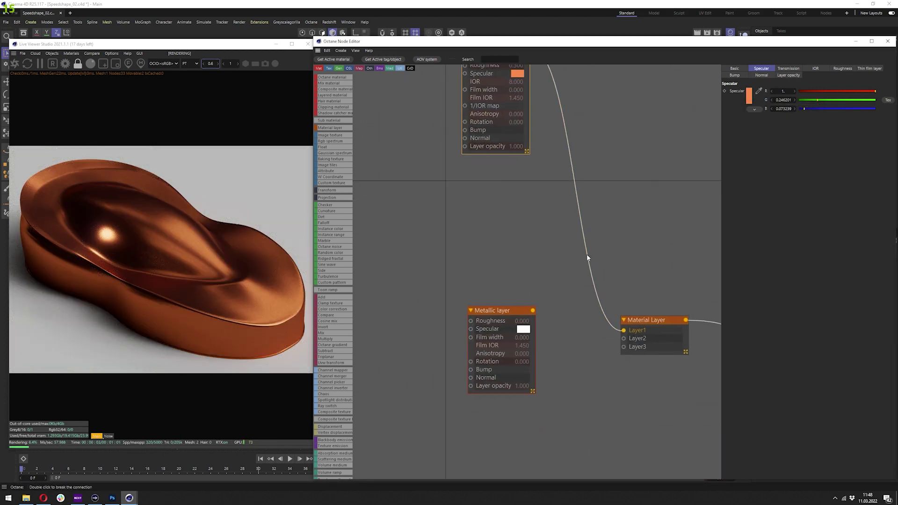
pyautogui.scroll(2, 604, 287)
pyautogui.moveTo(599, 294); pyautogui.dragTo(577, 299, button='middle')
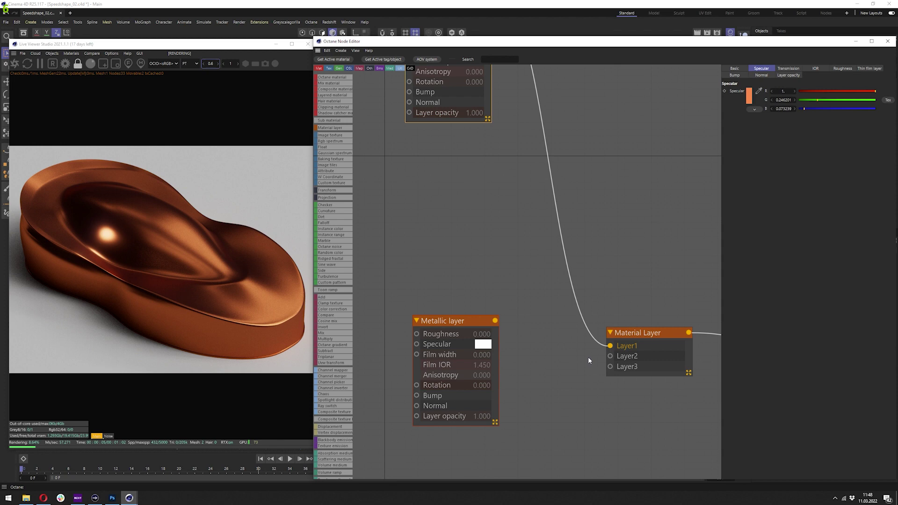
pyautogui.click(471, 325)
pyautogui.scroll(-1, 448, 315)
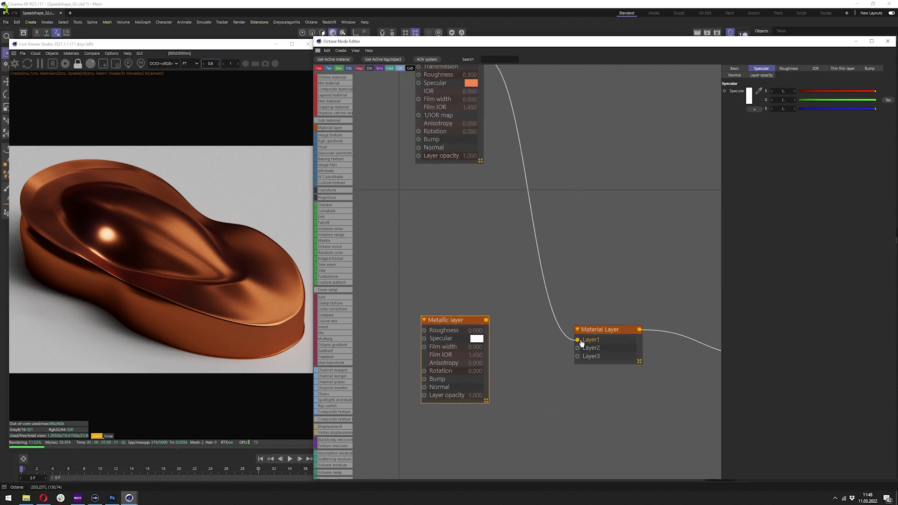
pyautogui.moveTo(577, 348); pyautogui.dragTo(486, 321)
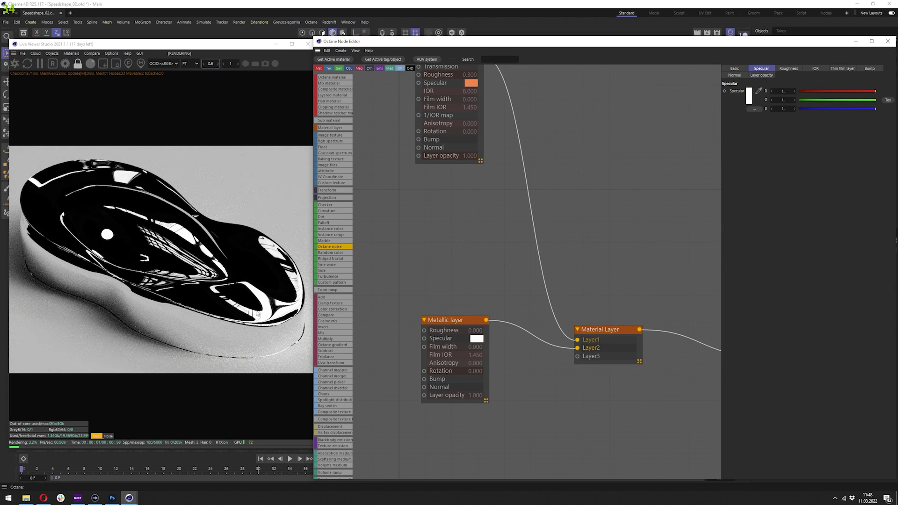
pyautogui.moveTo(578, 340); pyautogui.dragTo(541, 280)
# Step: Add a Falloff node connected to the Metallic layer's Layer opacity input
pyautogui.moveTo(496, 296); pyautogui.dragTo(556, 268, button='middle')
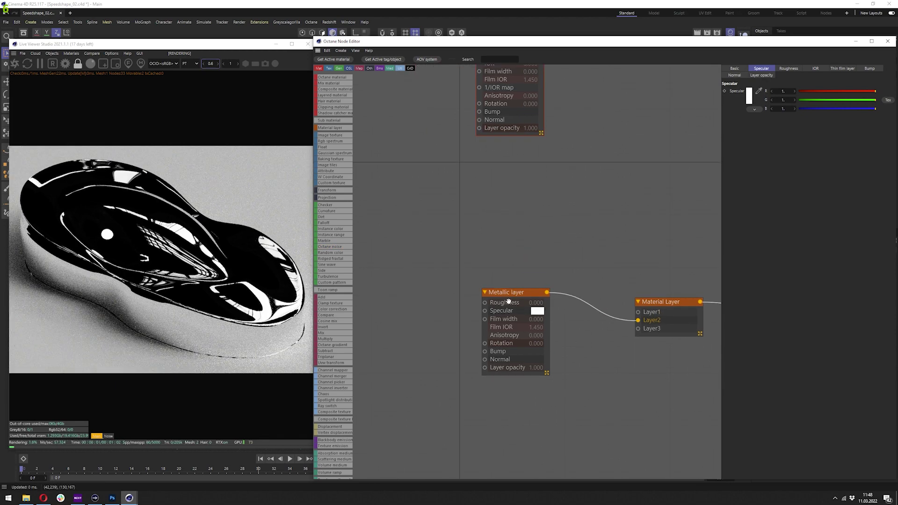
pyautogui.scroll(2, 512, 307)
pyautogui.moveTo(509, 301); pyautogui.dragTo(565, 239, button='middle')
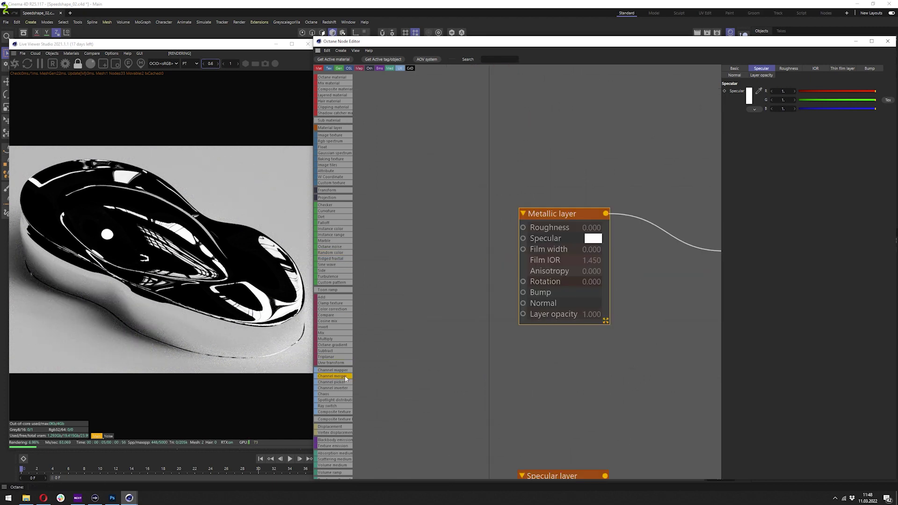
pyautogui.moveTo(490, 313); pyautogui.dragTo(553, 276, button='middle')
pyautogui.scroll(-1, 550, 277)
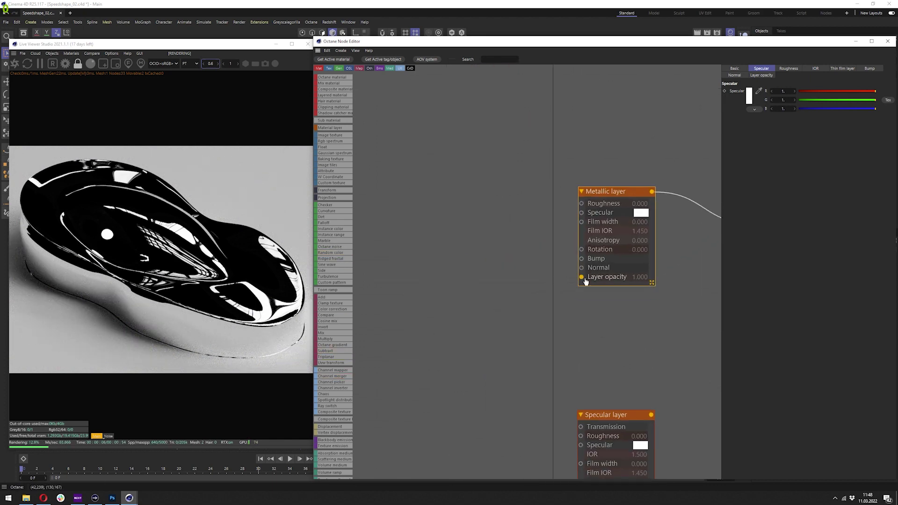
pyautogui.moveTo(582, 279); pyautogui.dragTo(425, 335)
pyautogui.write('FA')
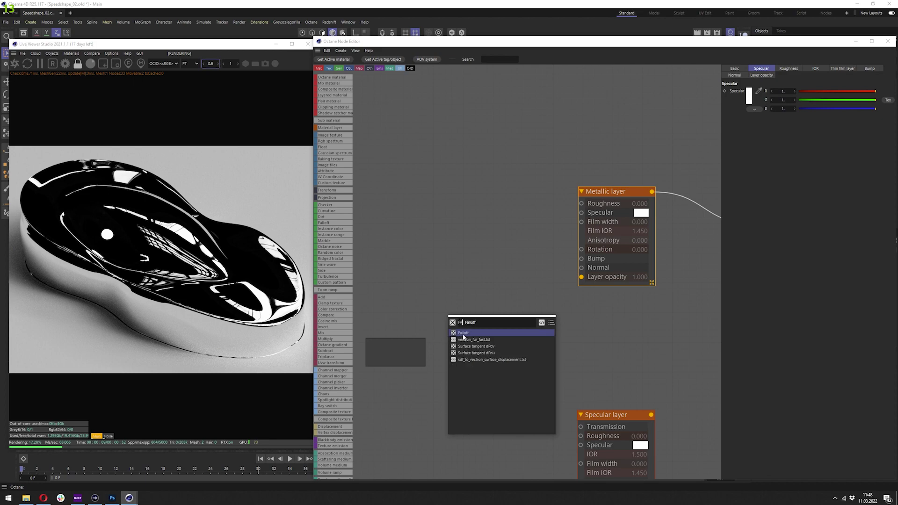
pyautogui.click(463, 333)
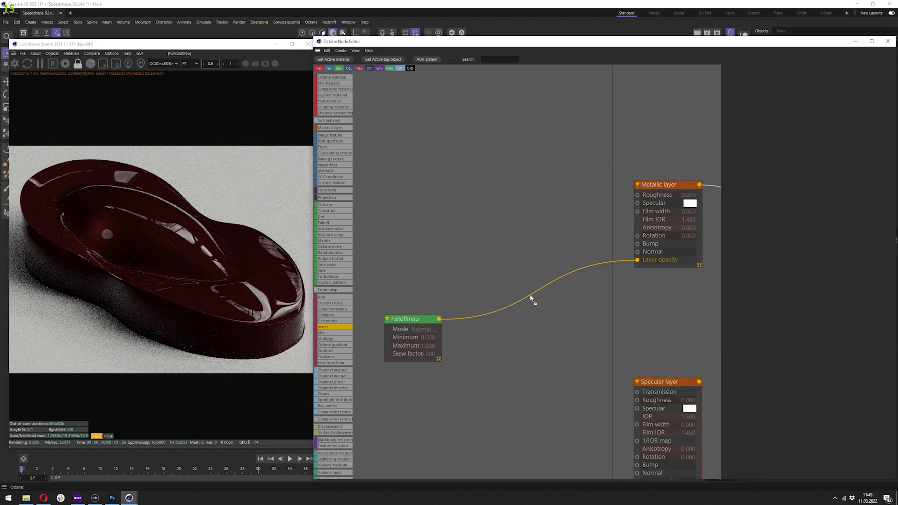
# Step: Insert an Invert node between the Falloffmap and the Metallic layer's Layer opacity, and set the falloff skew factor to 1
pyautogui.moveTo(533, 294); pyautogui.dragTo(533, 295)
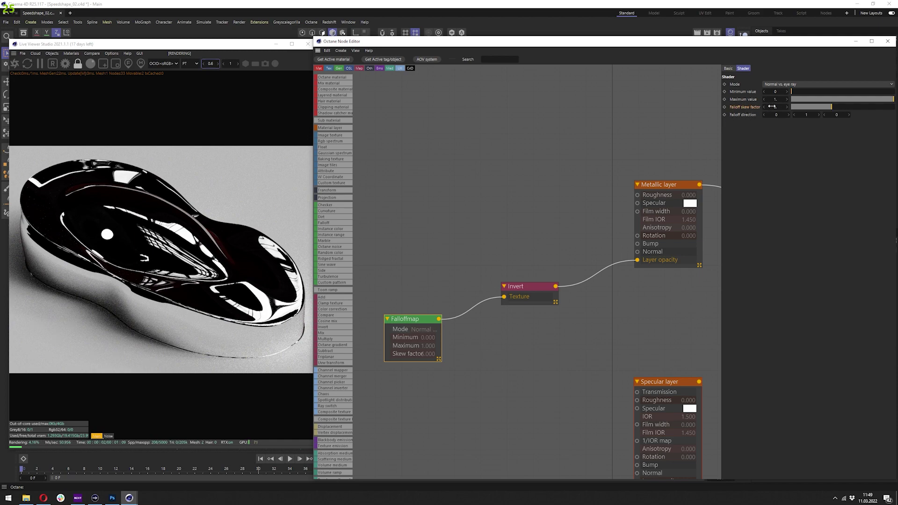
pyautogui.press('Return')
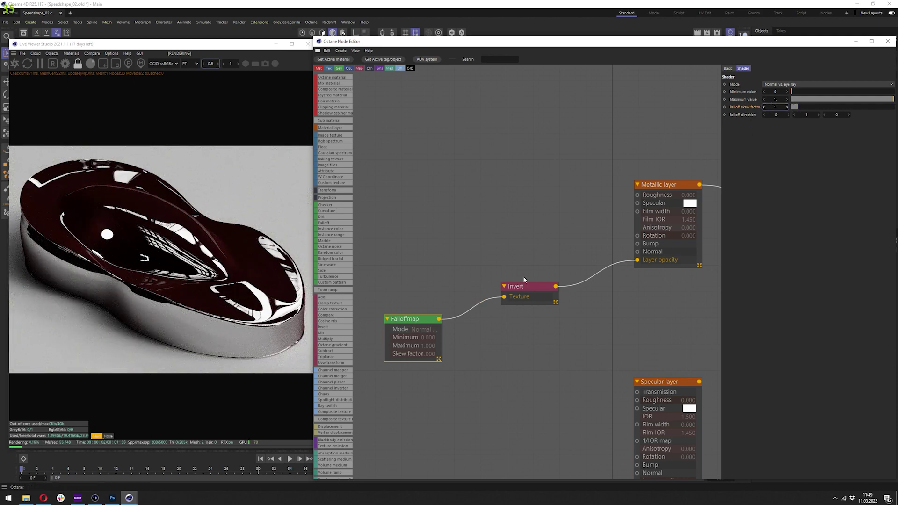
pyautogui.scroll(2, 448, 318)
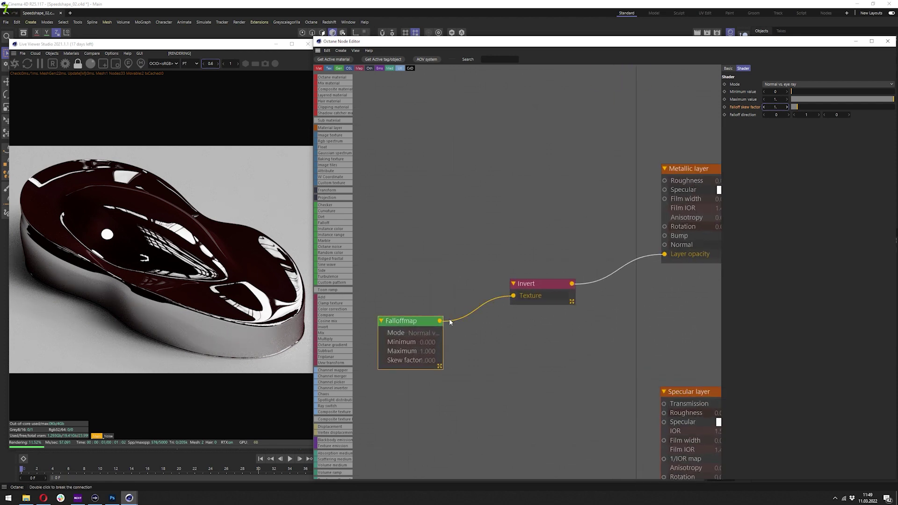
# Step: Set the falloff skew factor of the Falloffmap node to 0.5
pyautogui.click(409, 319)
pyautogui.click(774, 107)
pyautogui.scroll(-5, 773, 107)
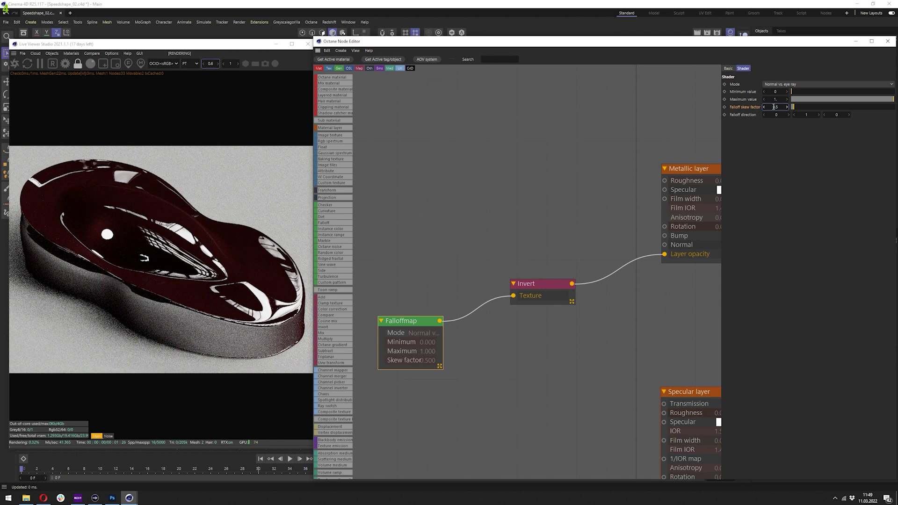
# Step: Disconnect the Invert node from the Metallic layer's Layer opacity for comparison and reconnect it
pyautogui.moveTo(622, 187); pyautogui.dragTo(506, 185, button='middle')
pyautogui.moveTo(549, 253); pyautogui.dragTo(517, 286)
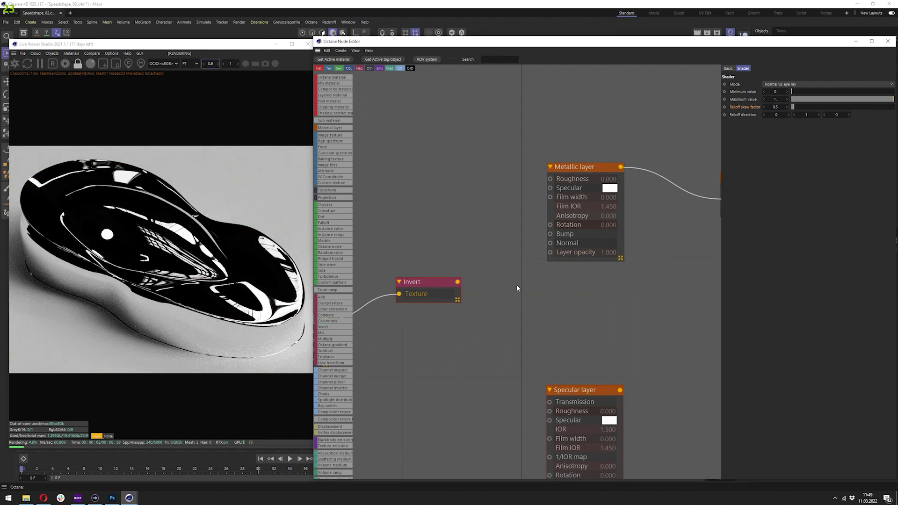
pyautogui.moveTo(517, 286); pyautogui.dragTo(567, 274, button='middle')
pyautogui.moveTo(574, 253); pyautogui.dragTo(594, 242)
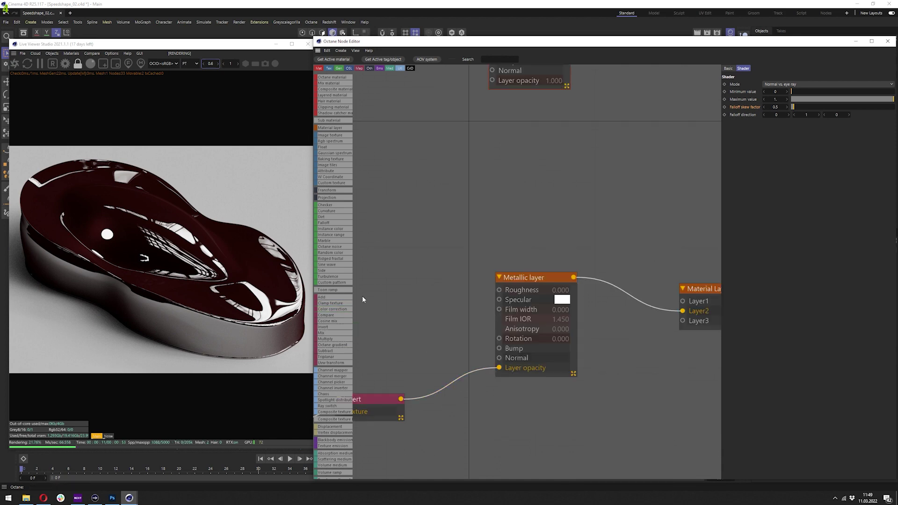
# Step: Add a Flakes custom pattern node and connect it to the Metallic layer's Normal input
pyautogui.moveTo(461, 377); pyautogui.dragTo(520, 349, button='middle')
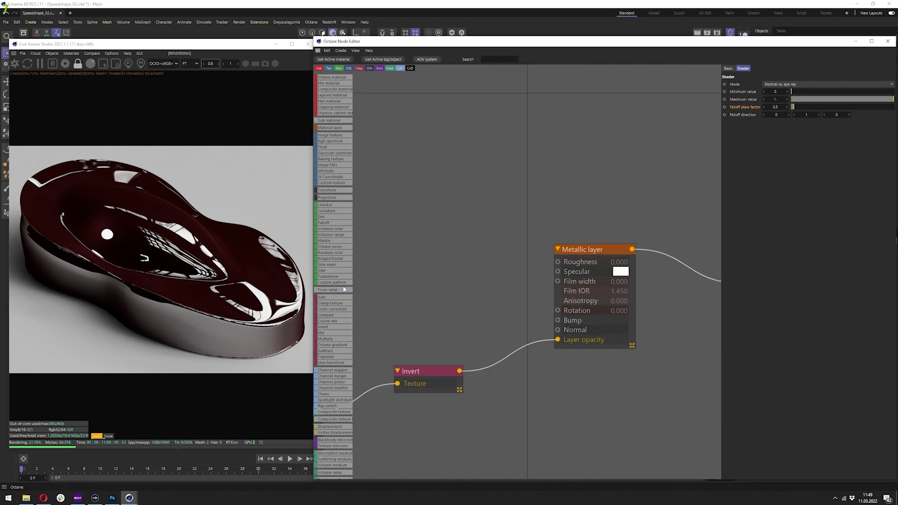
pyautogui.click(331, 283)
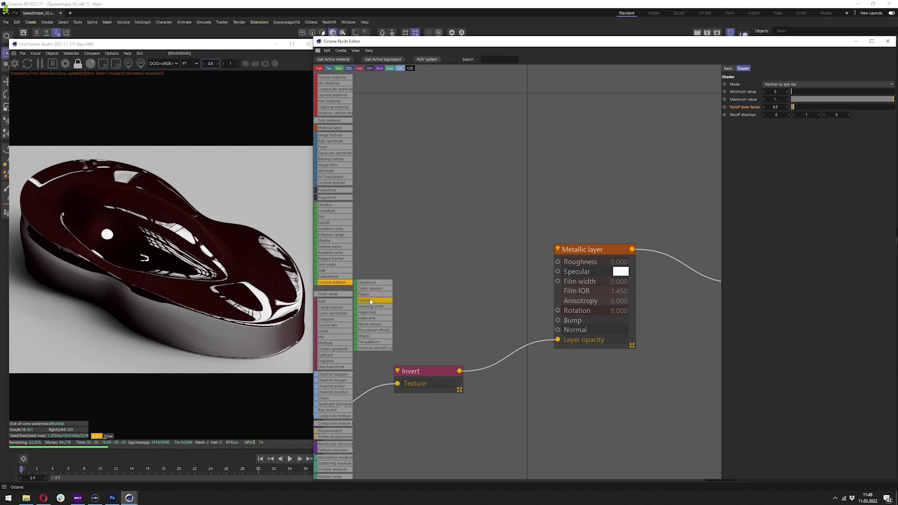
pyautogui.moveTo(447, 296); pyautogui.dragTo(446, 296)
pyautogui.moveTo(504, 300); pyautogui.dragTo(558, 330)
pyautogui.moveTo(488, 318); pyautogui.dragTo(433, 290)
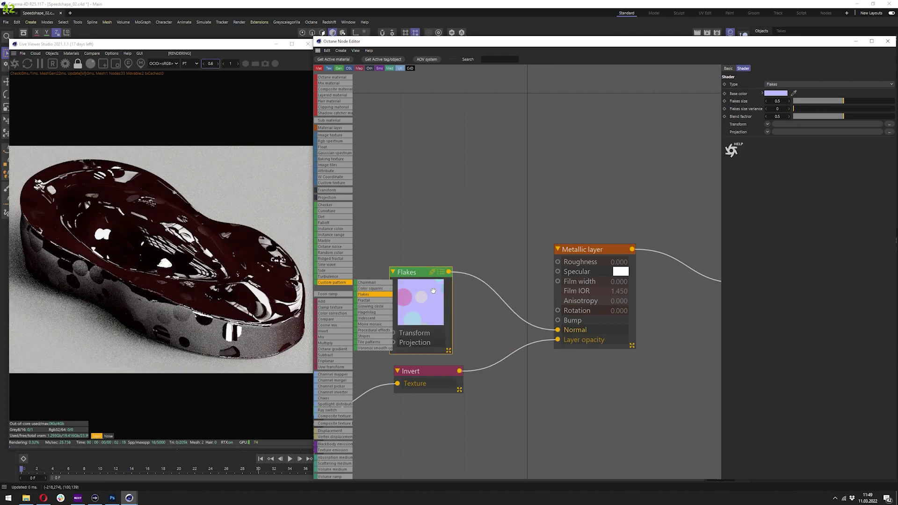
# Step: Solo the Flakes node to preview its pattern on the model in the live render
pyautogui.rightClick(503, 302)
pyautogui.click(518, 304)
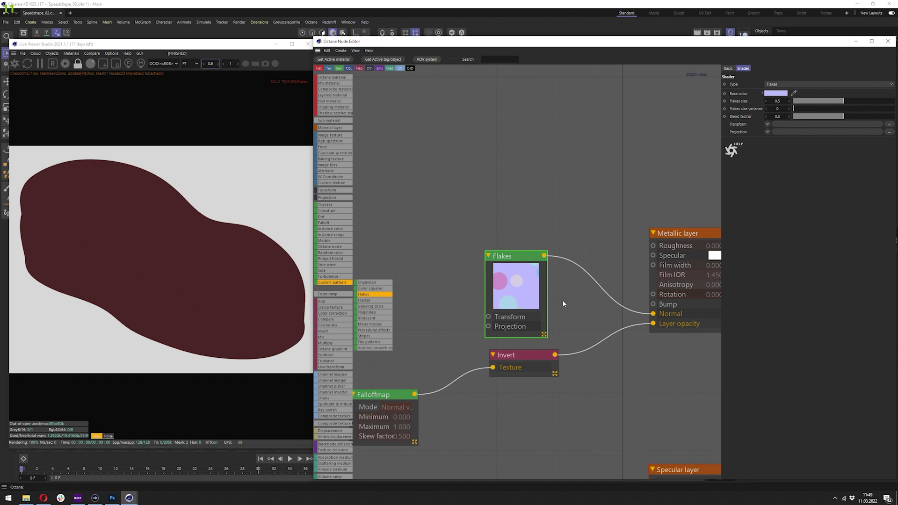
pyautogui.rightClick(514, 279)
pyautogui.click(528, 294)
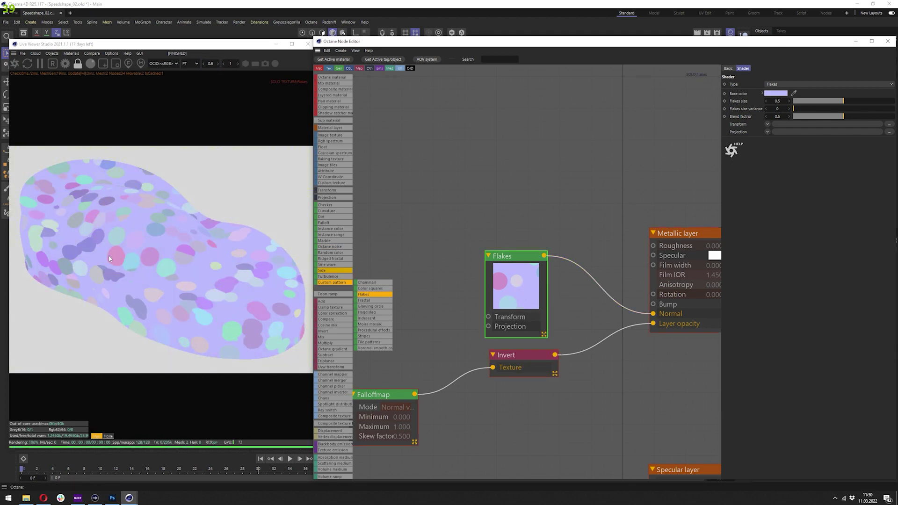
pyautogui.click(401, 243)
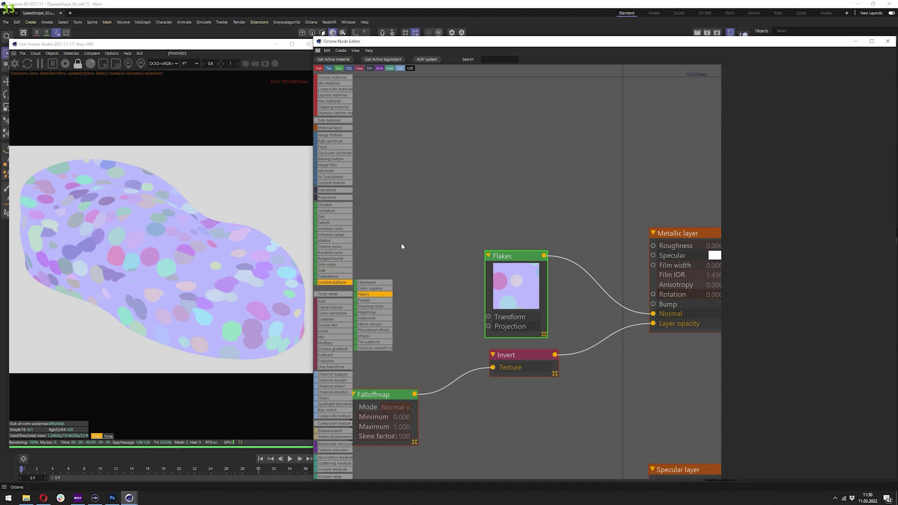
# Step: Try the Flakes node's blend factor at 1 and at 0
pyautogui.moveTo(484, 282); pyautogui.dragTo(425, 280, button='middle')
pyautogui.moveTo(431, 279); pyautogui.dragTo(436, 279)
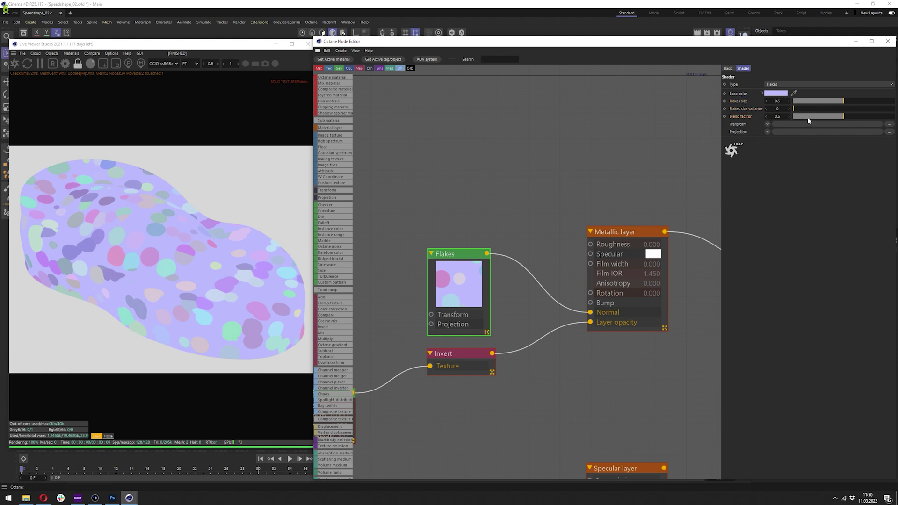
pyautogui.moveTo(808, 117); pyautogui.dragTo(897, 126)
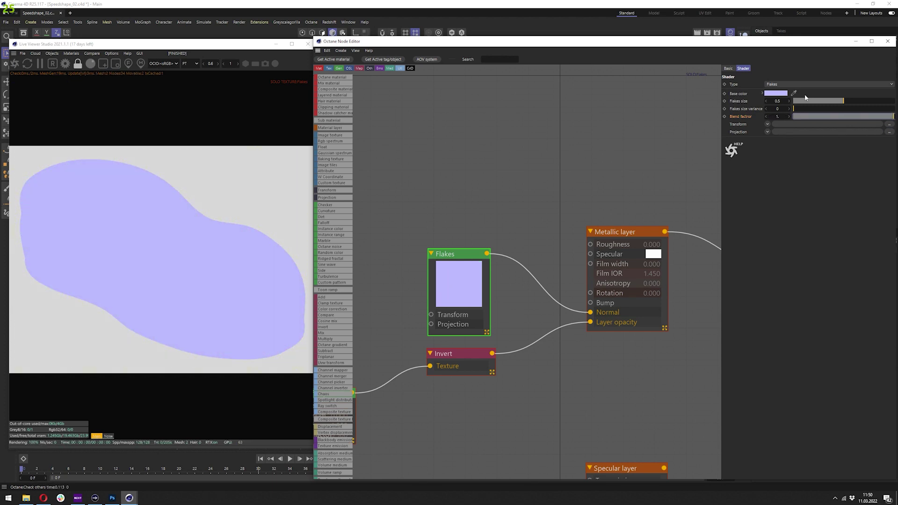
pyautogui.moveTo(807, 120); pyautogui.dragTo(894, 116)
pyautogui.moveTo(815, 118); pyautogui.dragTo(894, 117)
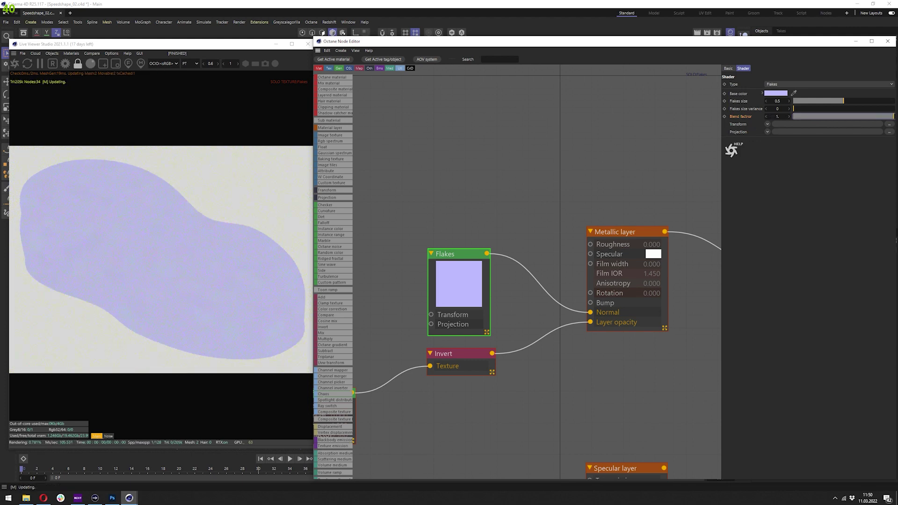
pyautogui.moveTo(817, 118); pyautogui.dragTo(709, 126)
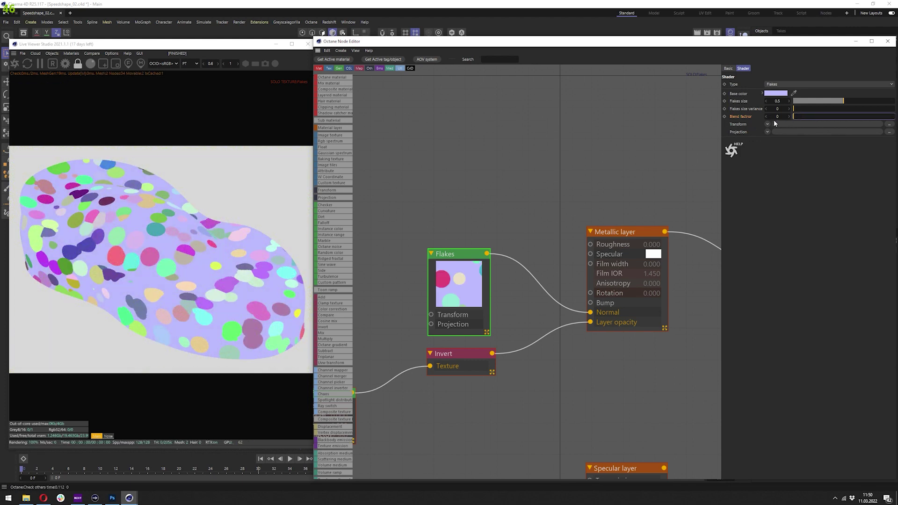
# Step: Try more saturated, darker blue base colours on the Flakes node, undo the changes and check the restored colour's values
pyautogui.click(776, 93)
pyautogui.click(736, 135)
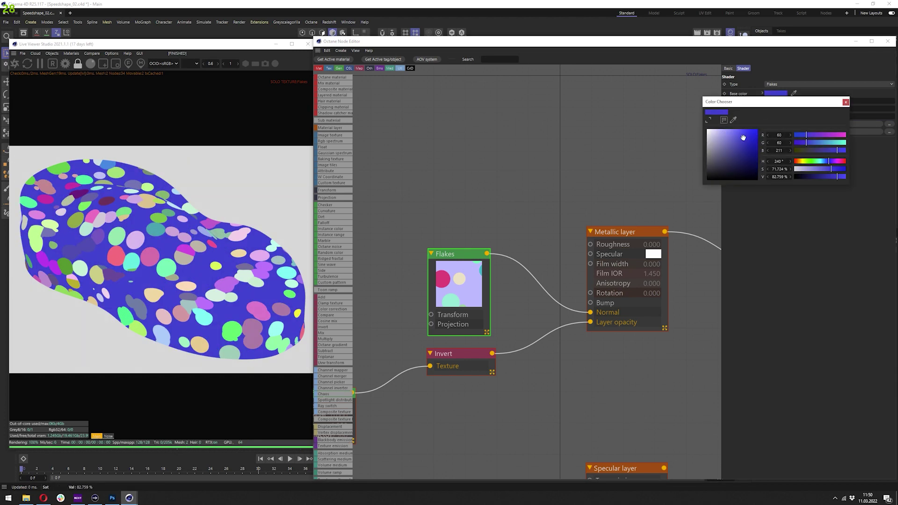
pyautogui.click(740, 131)
pyautogui.moveTo(766, 101); pyautogui.dragTo(562, 110)
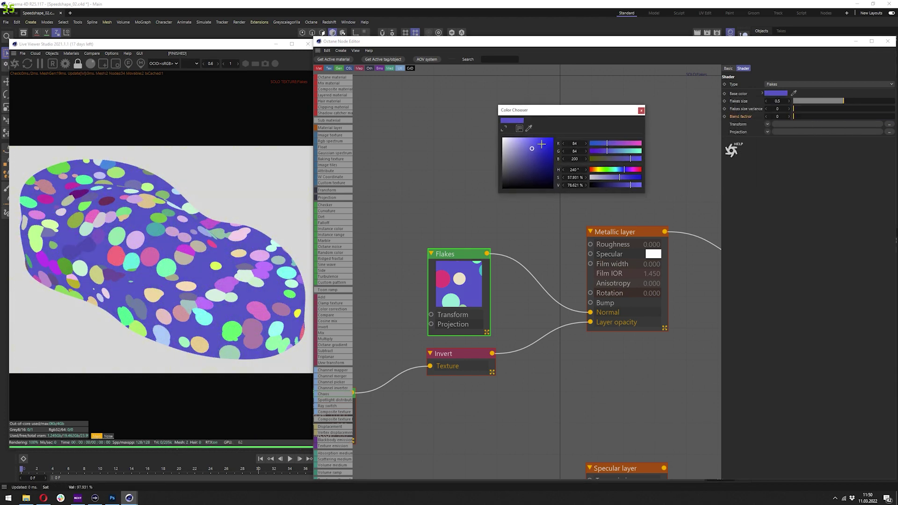
pyautogui.click(524, 153)
pyautogui.moveTo(523, 153)
pyautogui.mouseDown()
pyautogui.moveTo(516, 146)
pyautogui.moveTo(535, 169)
pyautogui.moveTo(542, 148)
pyautogui.mouseUp()
pyautogui.hotkey('ctrl', 'z')
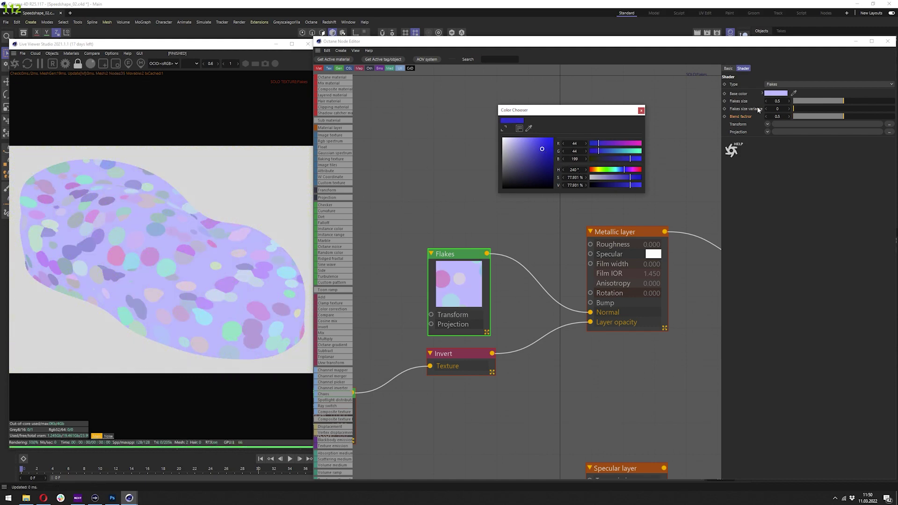
pyautogui.click(641, 110)
pyautogui.click(772, 94)
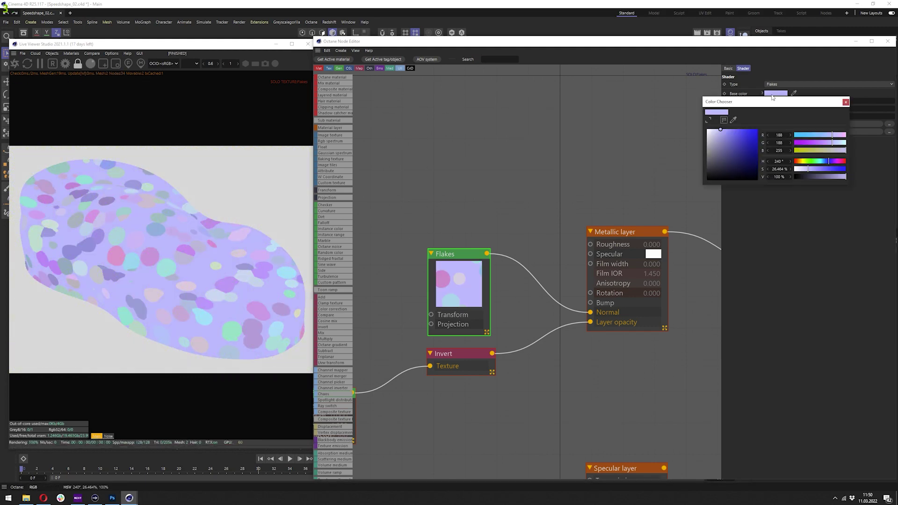
pyautogui.click(845, 102)
pyautogui.click(770, 94)
pyautogui.click(845, 103)
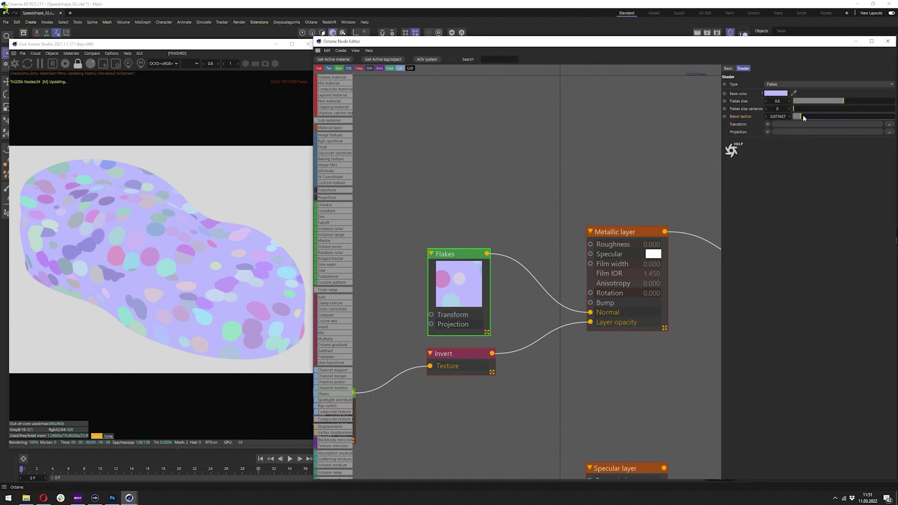
# Step: Set the Flakes blend factor to 1 and disable the node's solo mode to compare the full render
pyautogui.moveTo(802, 116); pyautogui.dragTo(893, 116)
pyautogui.rightClick(482, 281)
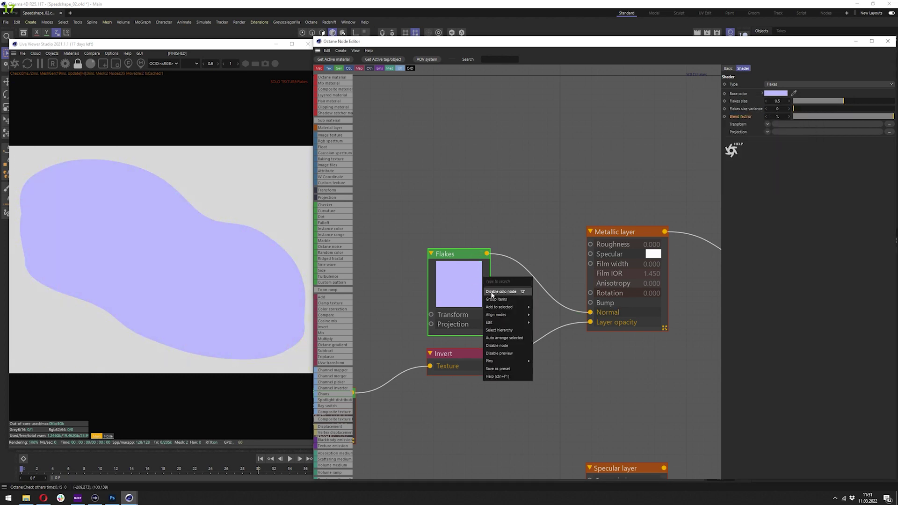
pyautogui.click(492, 292)
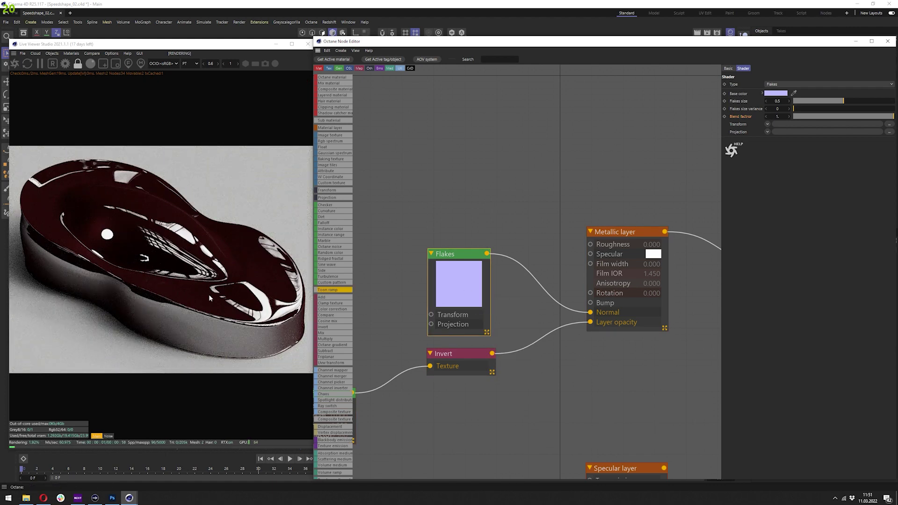
pyautogui.moveTo(892, 117)
pyautogui.mouseDown()
pyautogui.moveTo(813, 122)
pyautogui.moveTo(895, 121)
pyautogui.mouseUp()
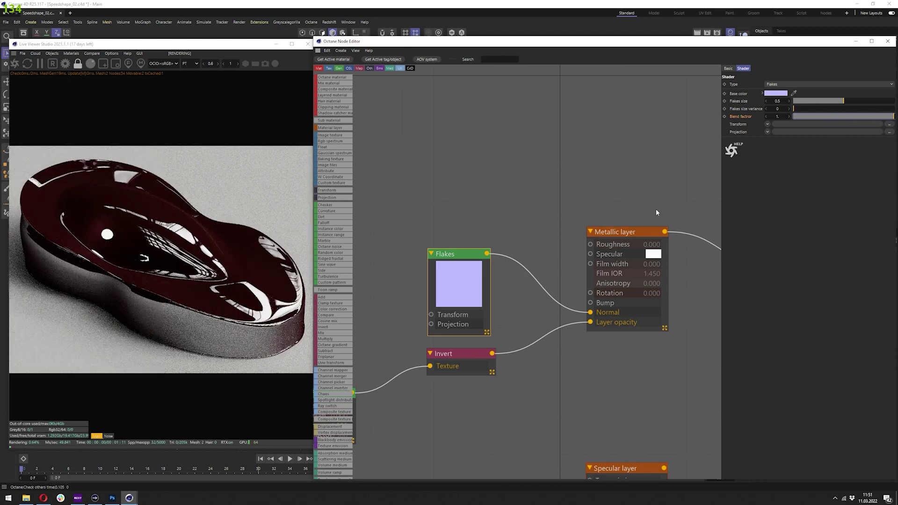
# Step: Solo the Flakes node again and set its blend factor to about 0.14, flakes size variance to 0 and flakes size to 1
pyautogui.rightClick(470, 284)
pyautogui.click(482, 299)
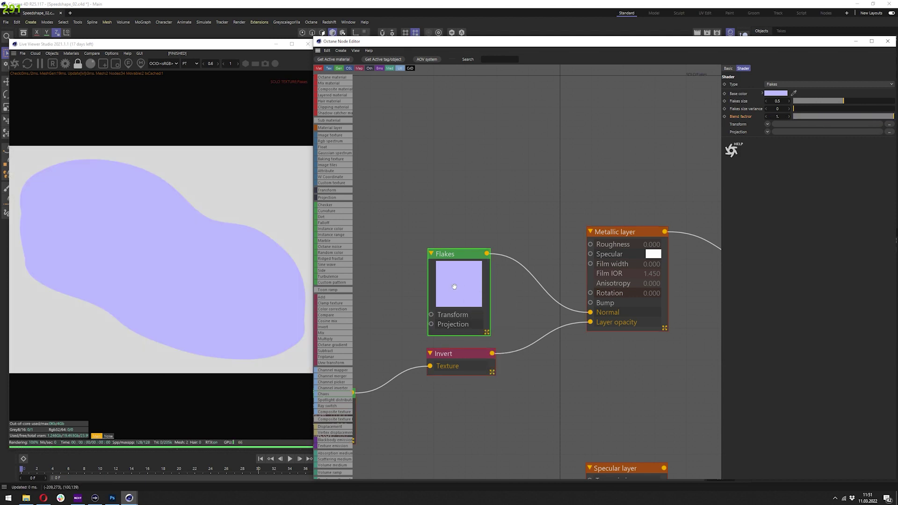
pyautogui.click(813, 116)
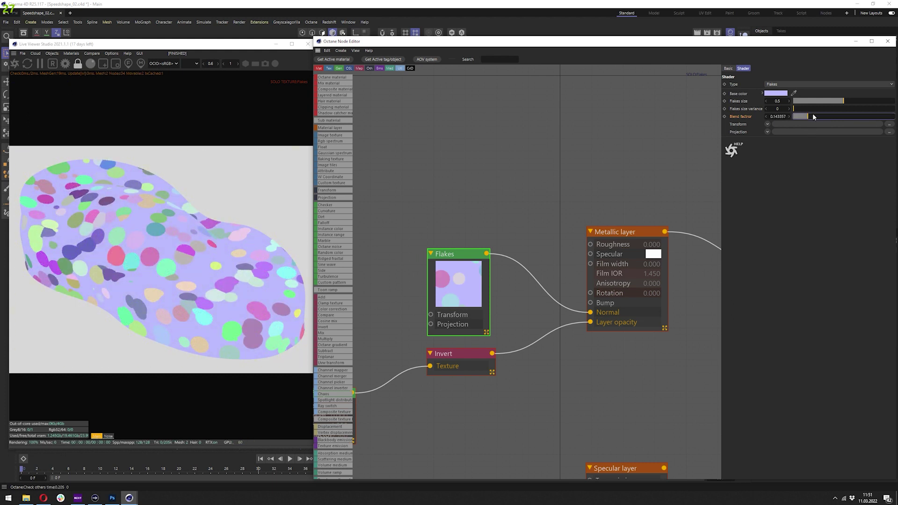
pyautogui.moveTo(816, 109); pyautogui.dragTo(761, 100)
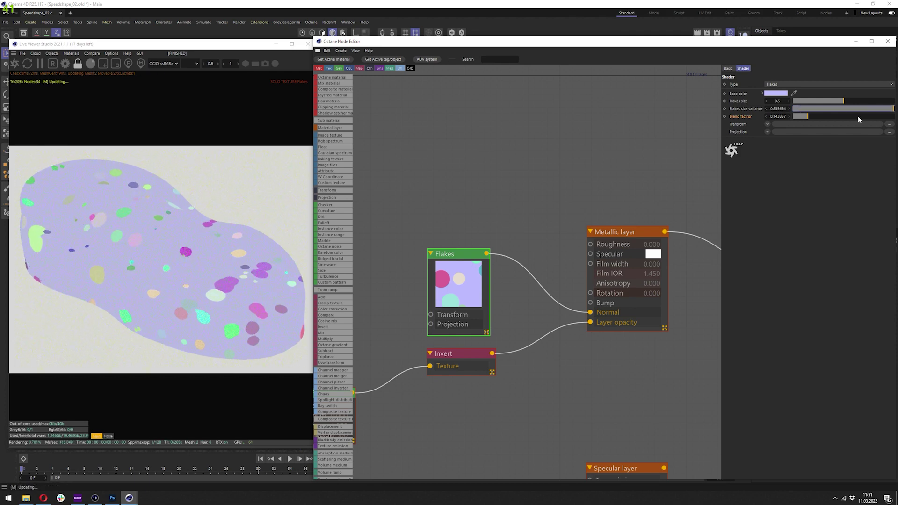
pyautogui.moveTo(844, 99); pyautogui.dragTo(894, 102)
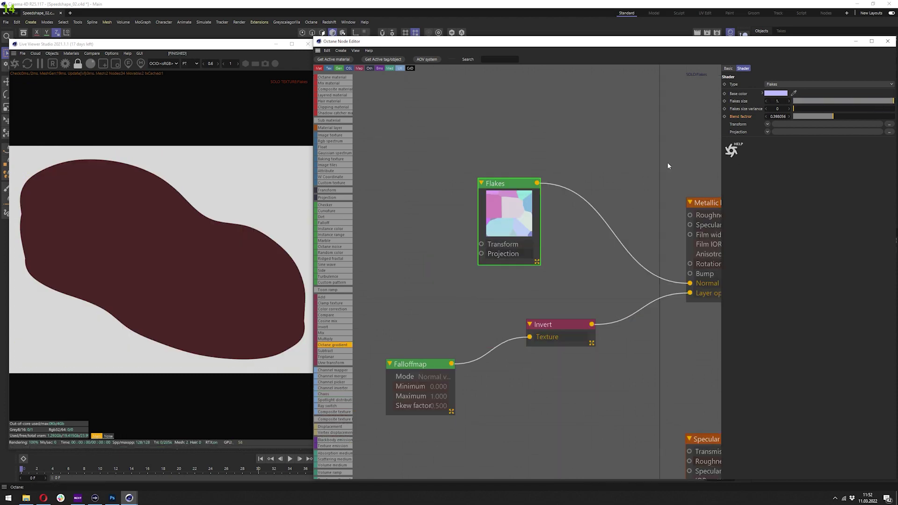
# Step: Disable solo on the Flakes node and connect a Transform node and a Projection node to its matching inputs
pyautogui.rightClick(489, 215)
pyautogui.click(508, 231)
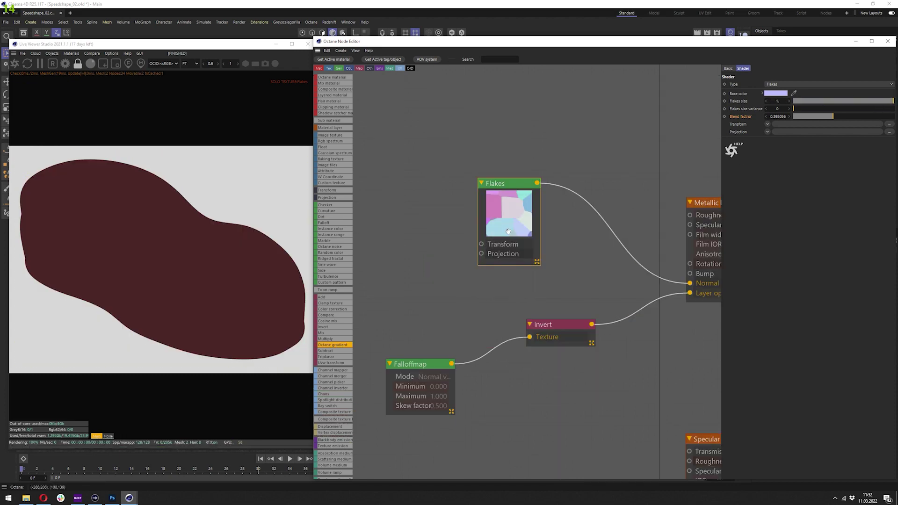
pyautogui.moveTo(482, 244); pyautogui.dragTo(425, 282)
pyautogui.click(501, 185)
pyautogui.write('tran')
pyautogui.click(456, 207)
pyautogui.write('p')
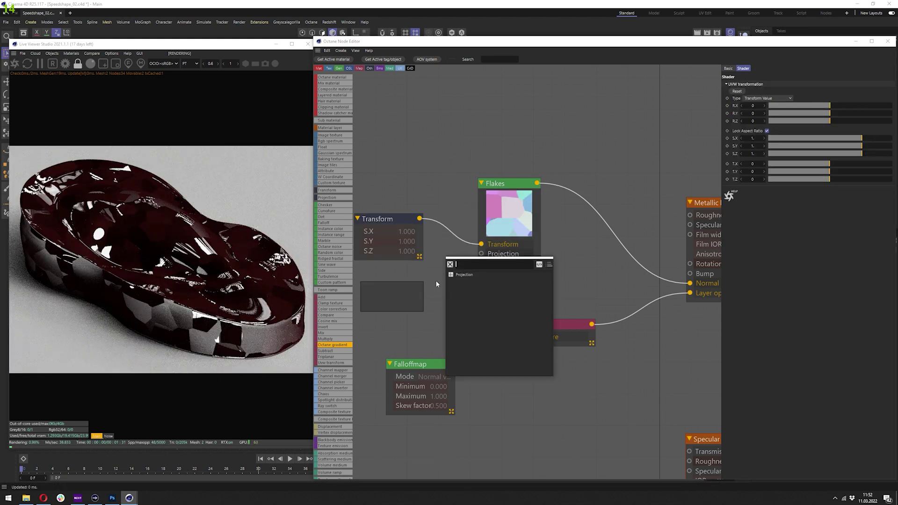
pyautogui.click(461, 274)
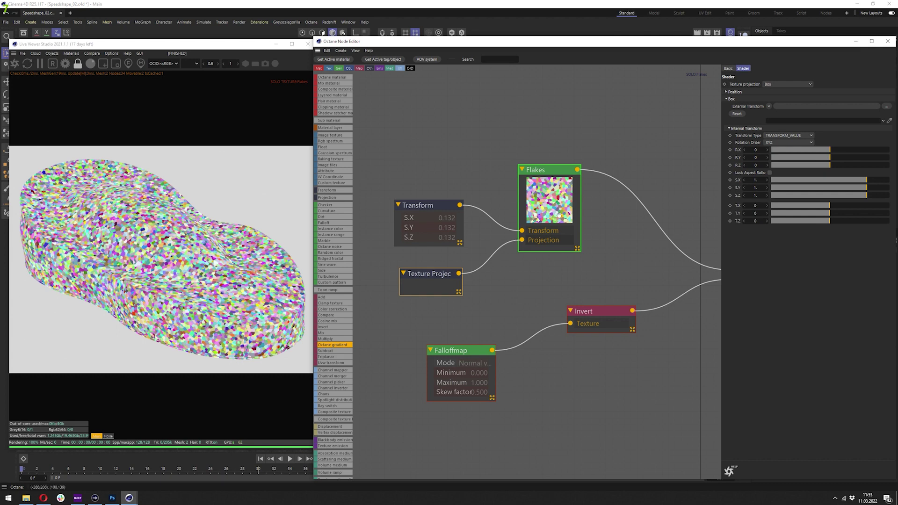
# Step: Set the texture projection to Box and the Transform node's locked scale first to 0.05, finally to 0.01
pyautogui.click(774, 83)
pyautogui.click(772, 92)
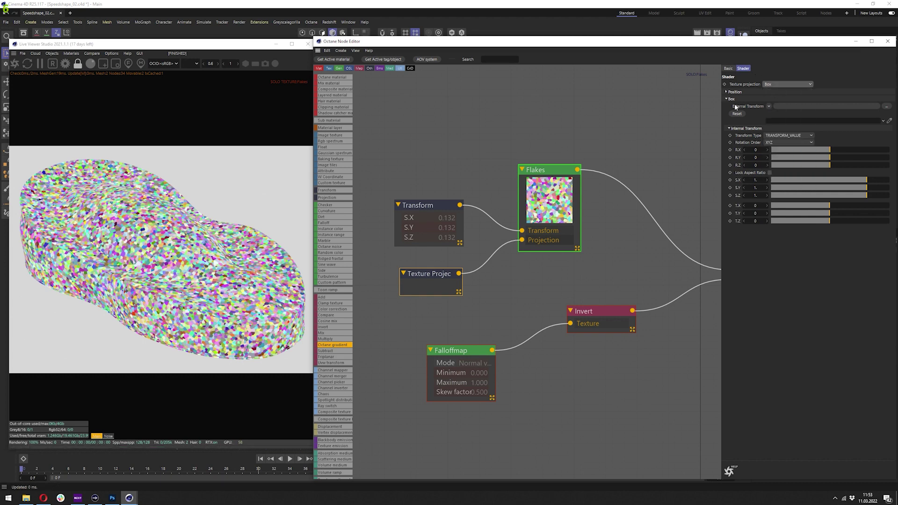
pyautogui.click(451, 200)
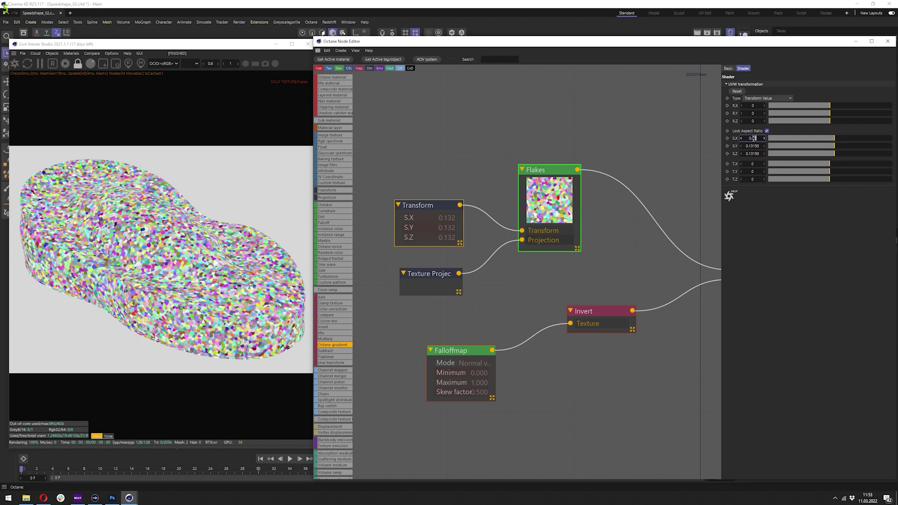
pyautogui.press('Return')
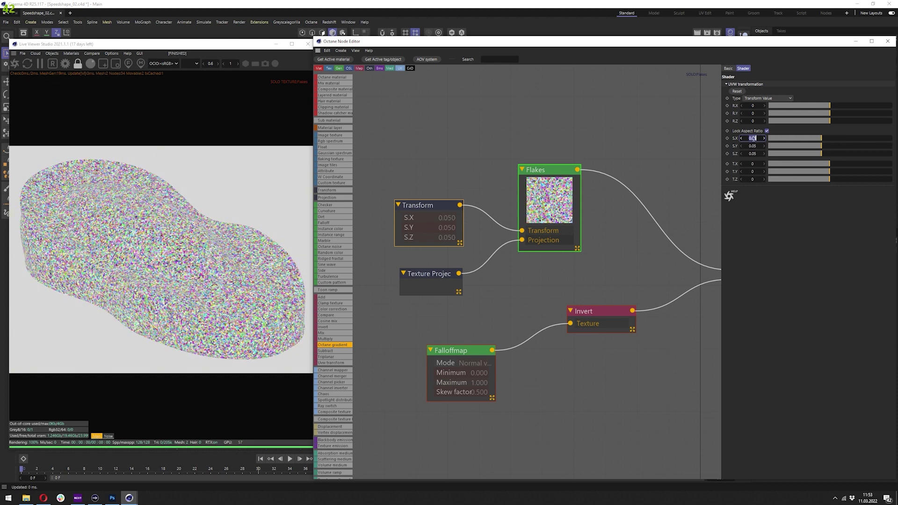
pyautogui.write('01')
pyautogui.press('Return')
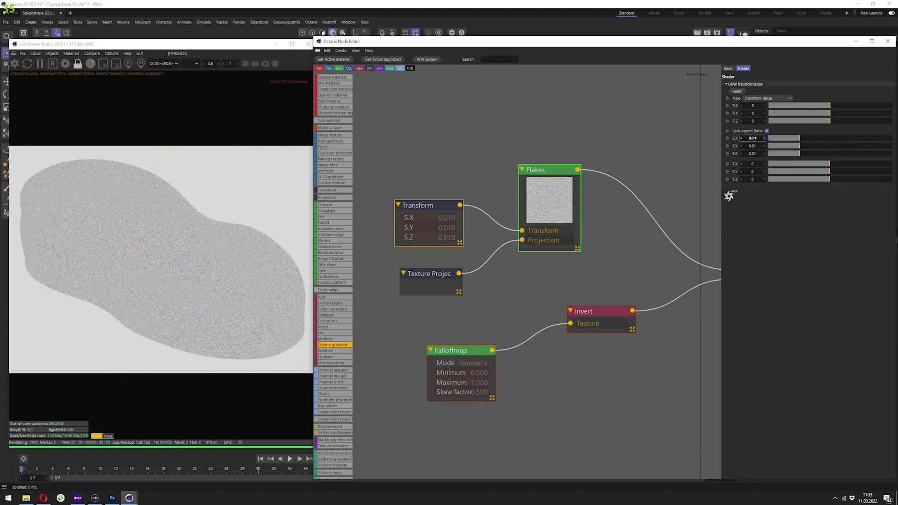
# Step: Disable solo mode on the Flakes node to show the fine flakes in the full material render
pyautogui.click(434, 276)
pyautogui.moveTo(514, 233); pyautogui.dragTo(473, 235, button='middle')
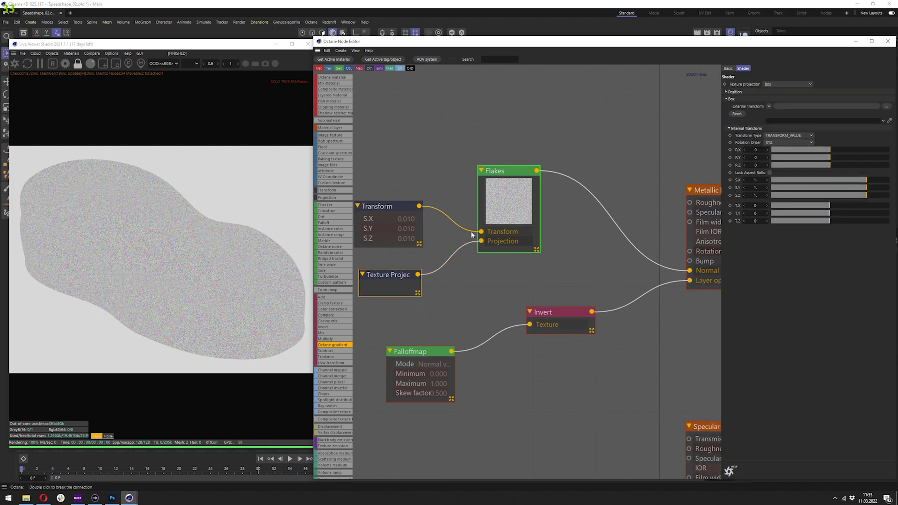
pyautogui.rightClick(502, 198)
pyautogui.click(513, 212)
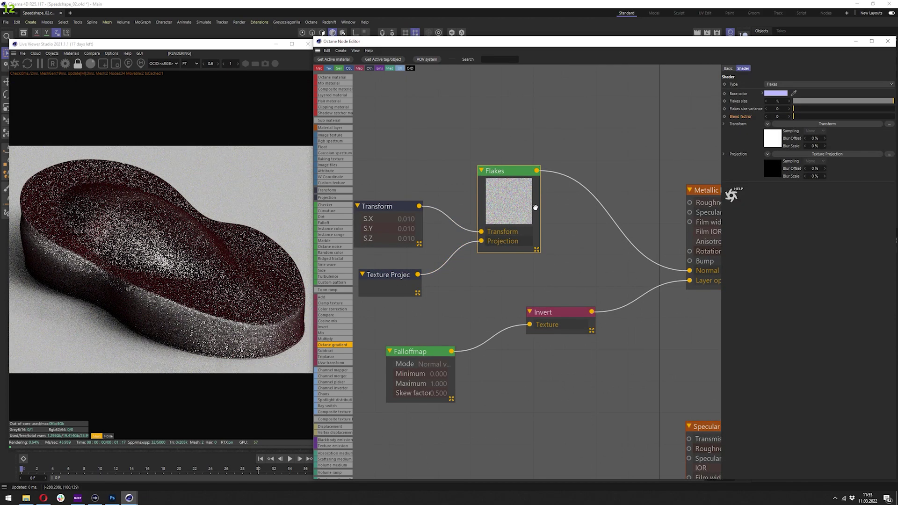
pyautogui.moveTo(501, 217); pyautogui.dragTo(519, 208, button='middle')
pyautogui.moveTo(624, 189); pyautogui.dragTo(543, 197, button='middle')
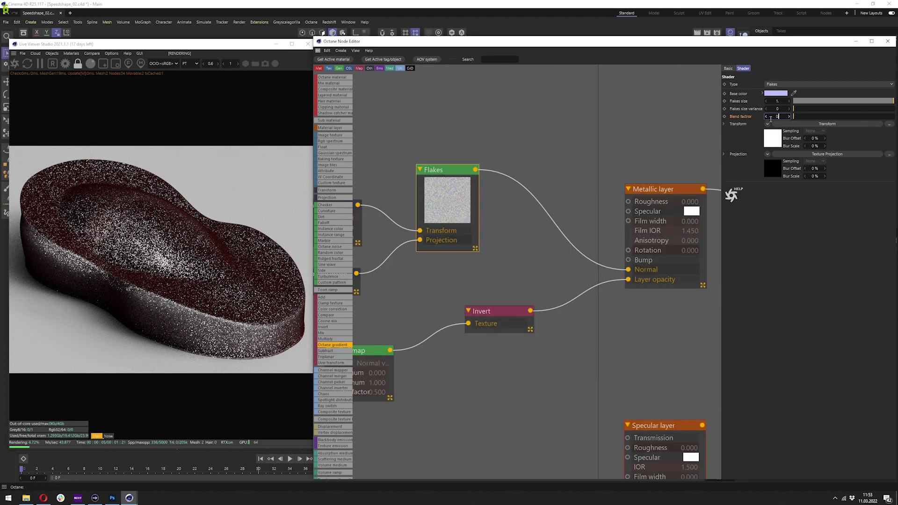
# Step: Set the Flakes node's blend factor first to 0.95, finally to 0.85
pyautogui.write('0.95')
pyautogui.press('Return')
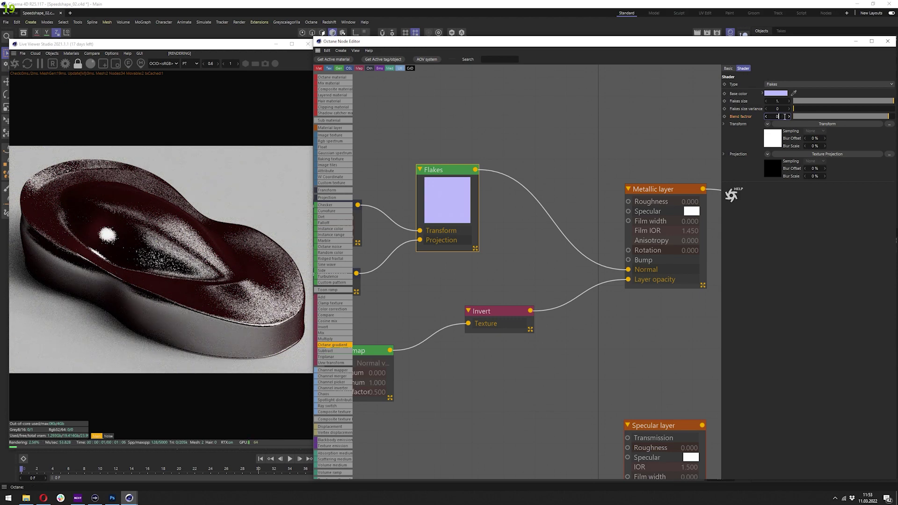
pyautogui.press('Return')
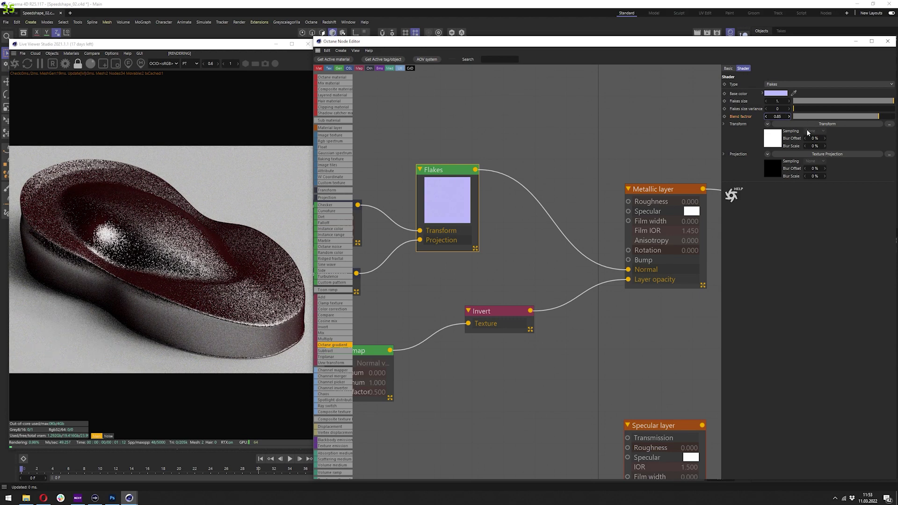
# Step: Reduce the locked scale of the Transform node feeding the Flakes, first to 0.005, finally to 0.001
pyautogui.moveTo(411, 198); pyautogui.dragTo(480, 189, button='middle')
pyautogui.click(390, 198)
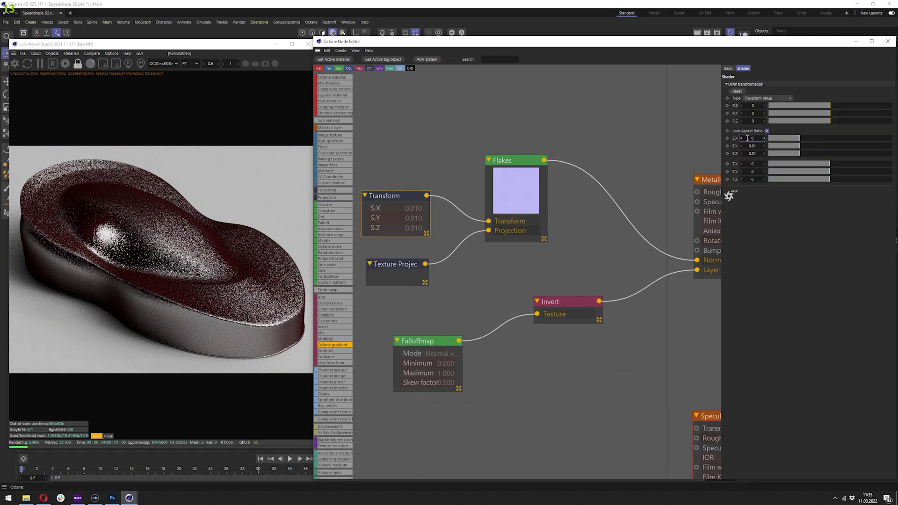
pyautogui.press('Return')
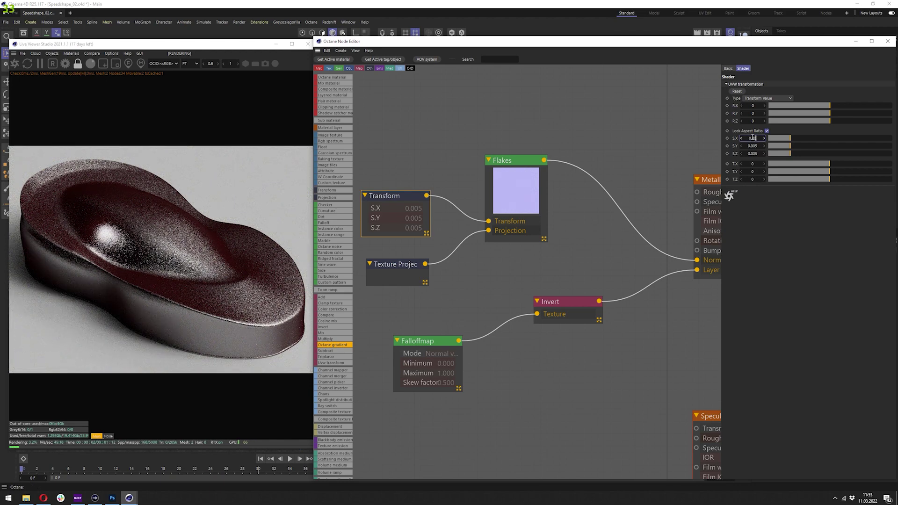
pyautogui.write('1')
pyautogui.press('Return')
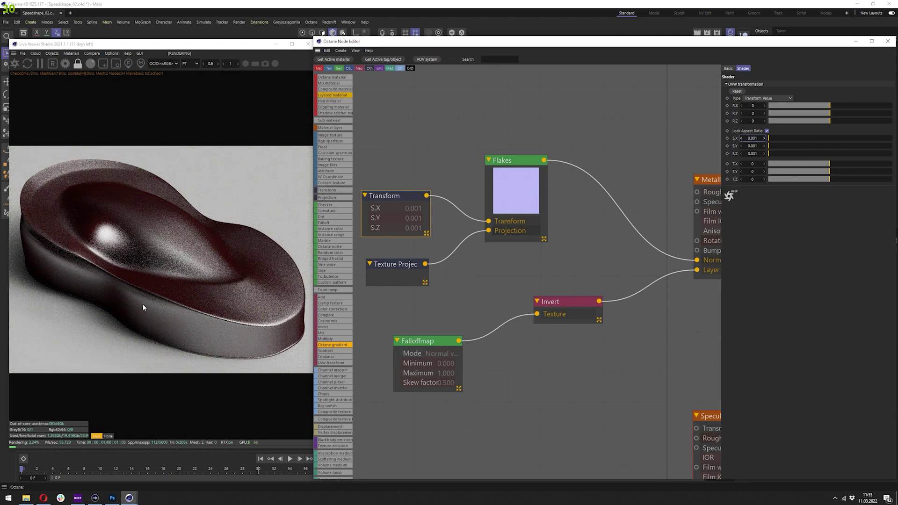
# Step: Examine the fine flakes through the close-up camera, and return to the full view of the model
pyautogui.click(104, 62)
pyautogui.moveTo(482, 42); pyautogui.dragTo(504, 41)
pyautogui.click(805, 54)
pyautogui.click(805, 56)
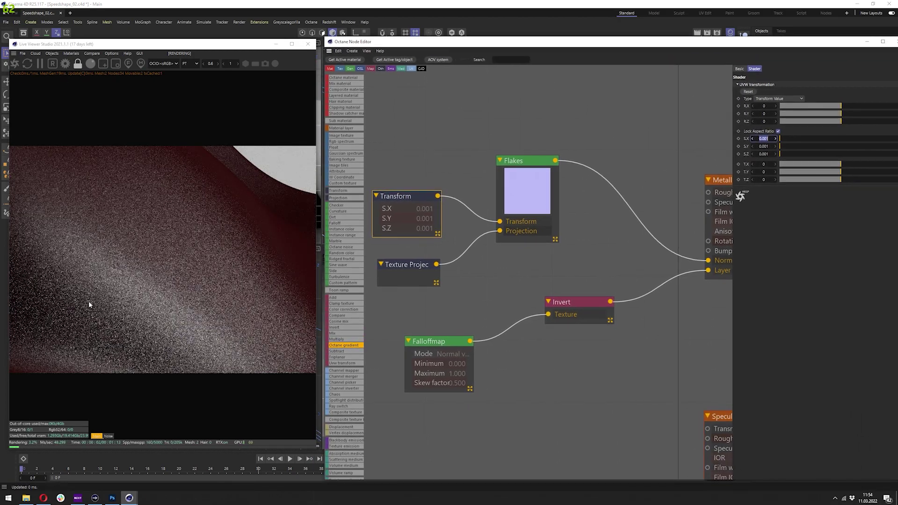
pyautogui.moveTo(164, 271)
pyautogui.mouseDown()
pyautogui.moveTo(226, 274)
pyautogui.moveTo(227, 281)
pyautogui.moveTo(176, 276)
pyautogui.moveTo(166, 285)
pyautogui.mouseUp()
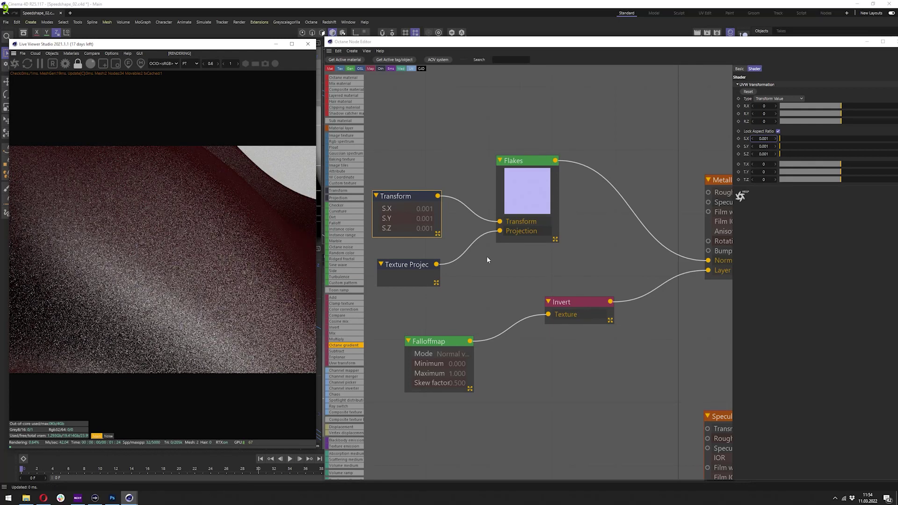
pyautogui.scroll(-2, 569, 262)
pyautogui.moveTo(763, 41); pyautogui.dragTo(766, 134)
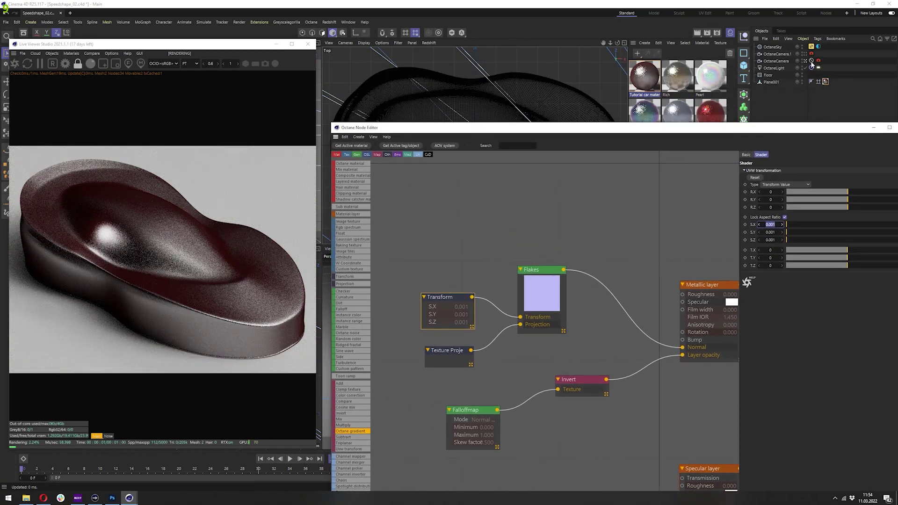
# Step: Try the Transform node's locked scale at 0.01 and 0.1 in the close-up, and restore it to 0.001
pyautogui.doubleClick(769, 224)
pyautogui.write('0.01')
pyautogui.press('Return')
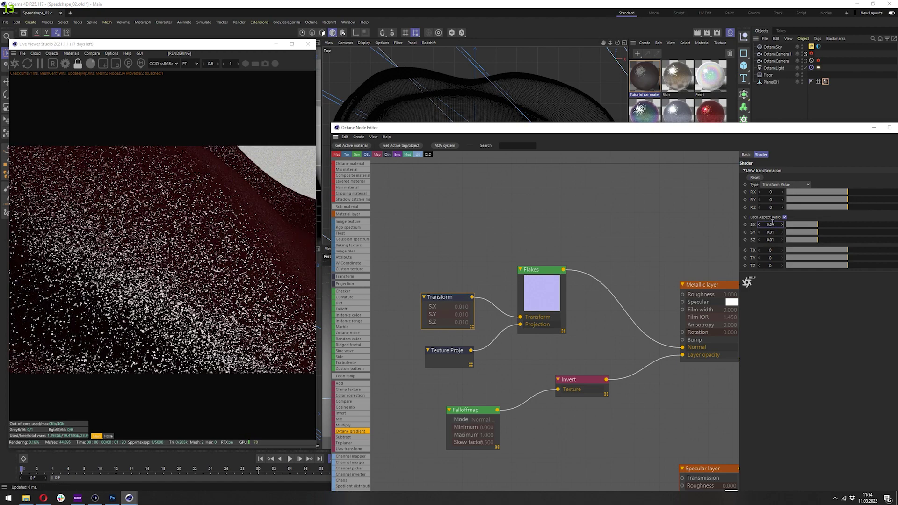
pyautogui.write('0')
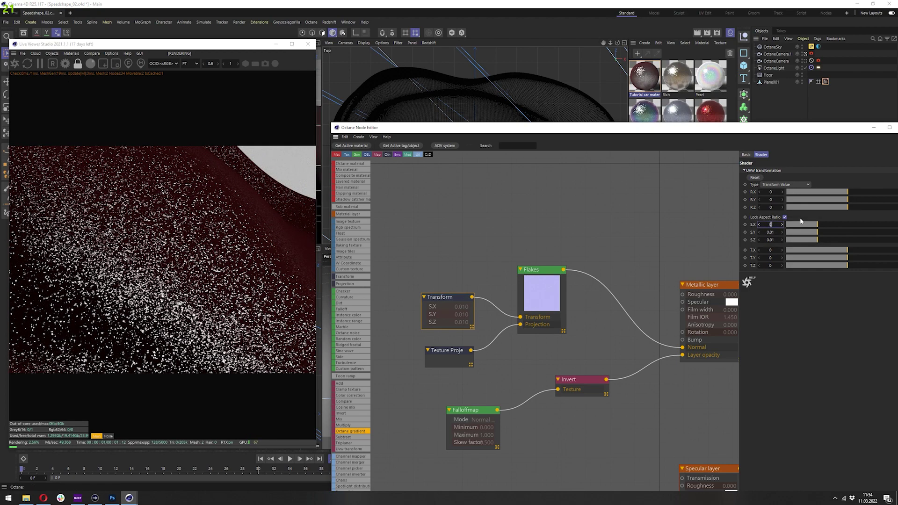
pyautogui.write('.1')
pyautogui.press('Return')
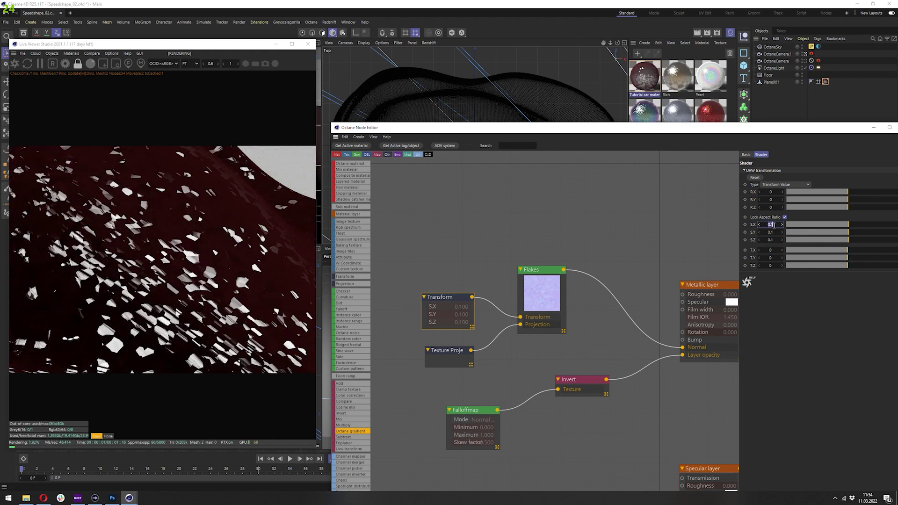
pyautogui.write('0.001')
pyautogui.press('Return')
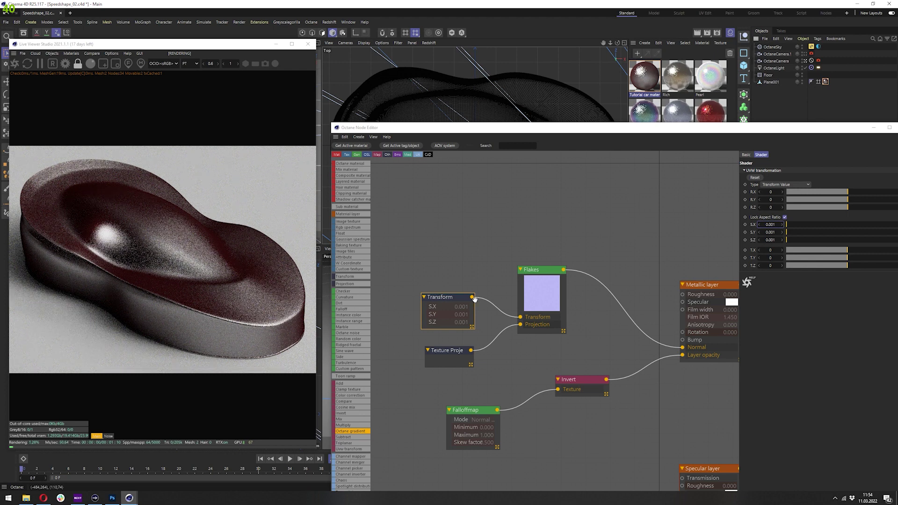
# Step: Set the Metallic layer's roughness to 0.1 and view its thin film settings
pyautogui.click(542, 290)
pyautogui.moveTo(577, 287); pyautogui.dragTo(455, 270, button='middle')
pyautogui.click(588, 267)
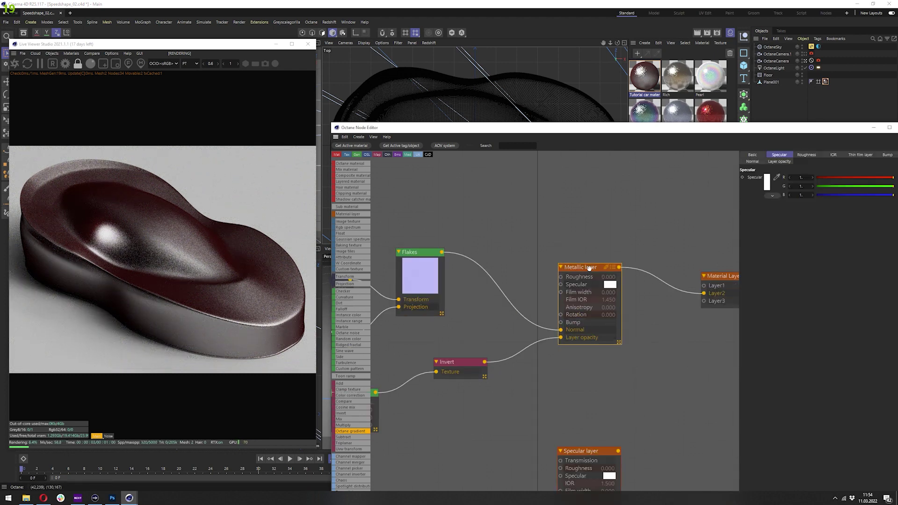
pyautogui.click(804, 154)
pyautogui.click(777, 177)
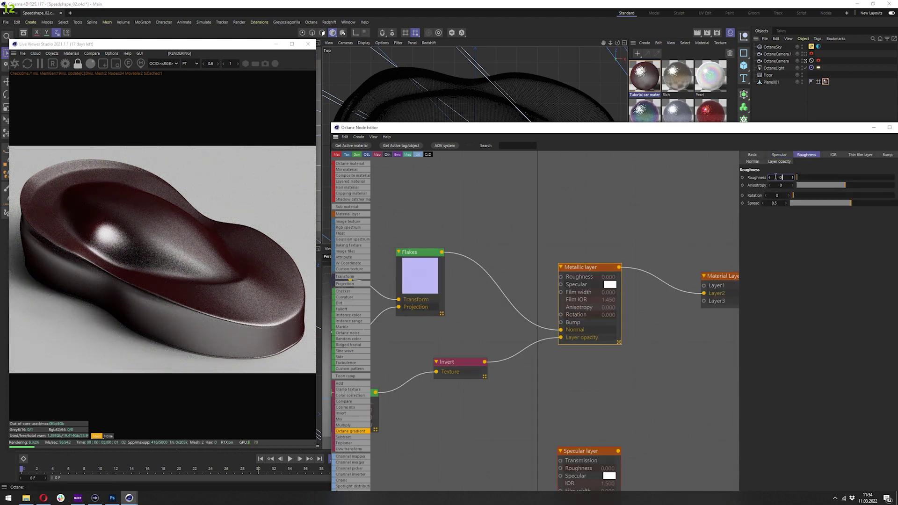
pyautogui.write('0.1')
pyautogui.press('Return')
pyautogui.click(860, 155)
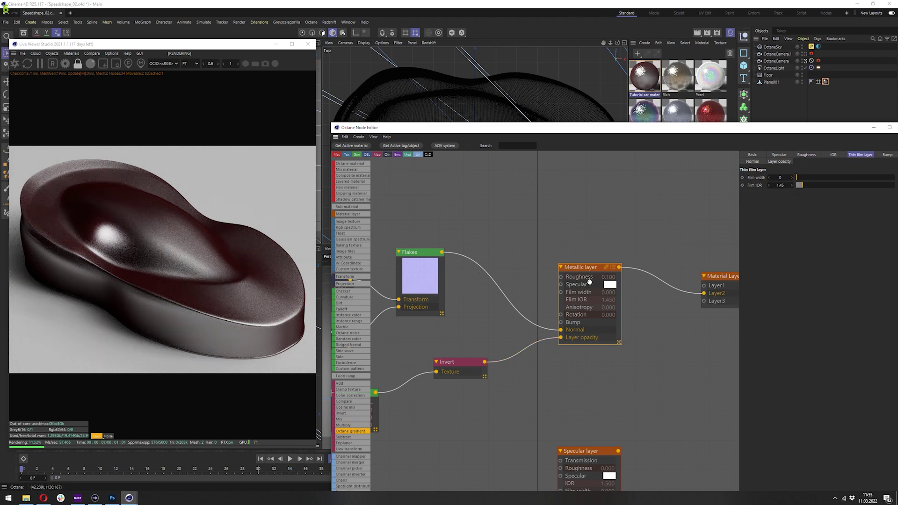
# Step: Tint the Metallic layer's specular colour light blue with hue 195°, saturation 46% and value 100%
pyautogui.click(777, 155)
pyautogui.click(766, 182)
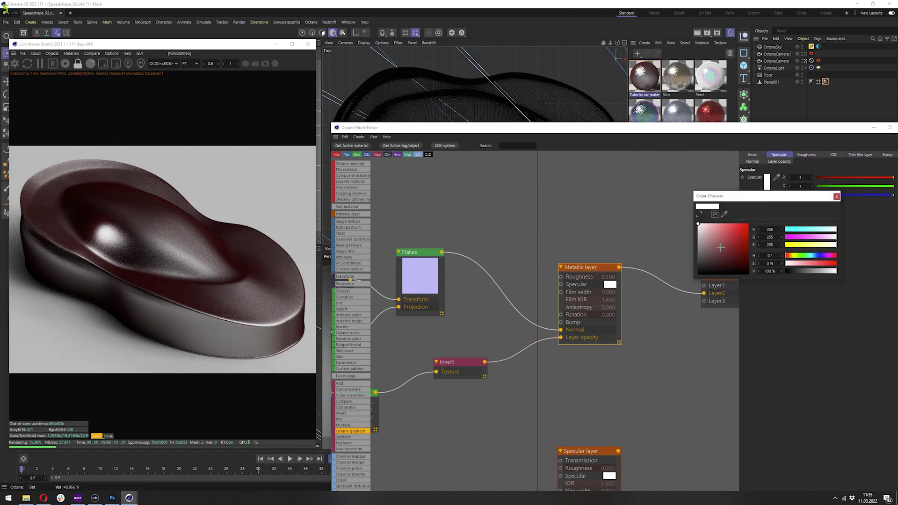
pyautogui.moveTo(810, 265); pyautogui.dragTo(814, 257)
pyautogui.click(813, 255)
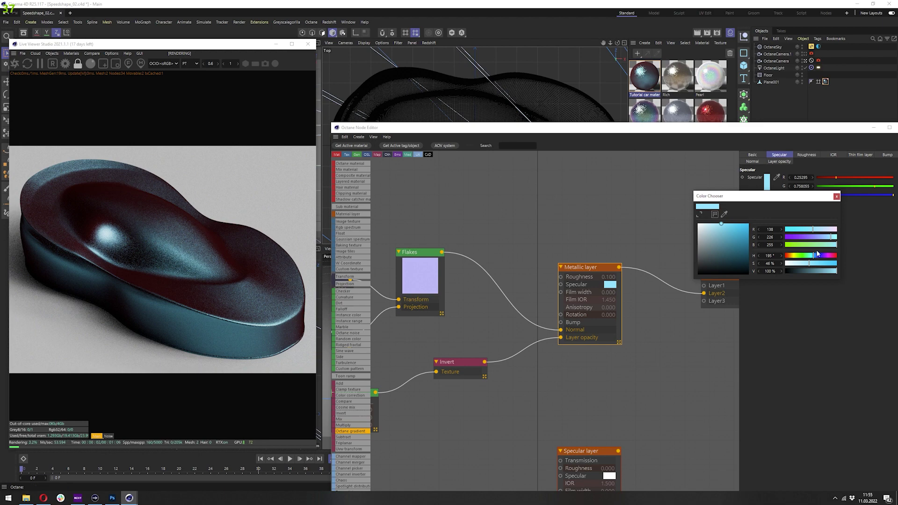
pyautogui.click(836, 197)
# Step: Connect the orange Specular layer to the Layer1 input of the Material Layer node
pyautogui.moveTo(635, 272); pyautogui.dragTo(522, 370, button='middle')
pyautogui.scroll(-2, 523, 371)
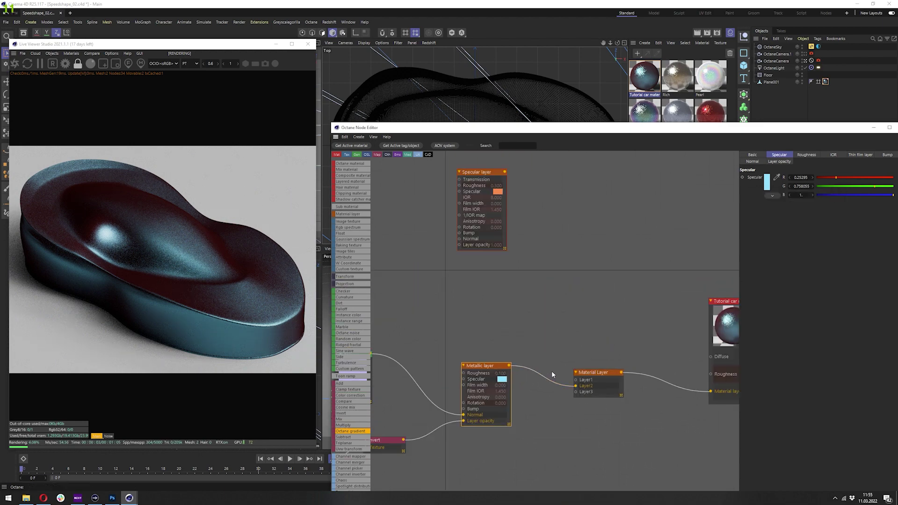
pyautogui.moveTo(576, 384); pyautogui.dragTo(504, 172)
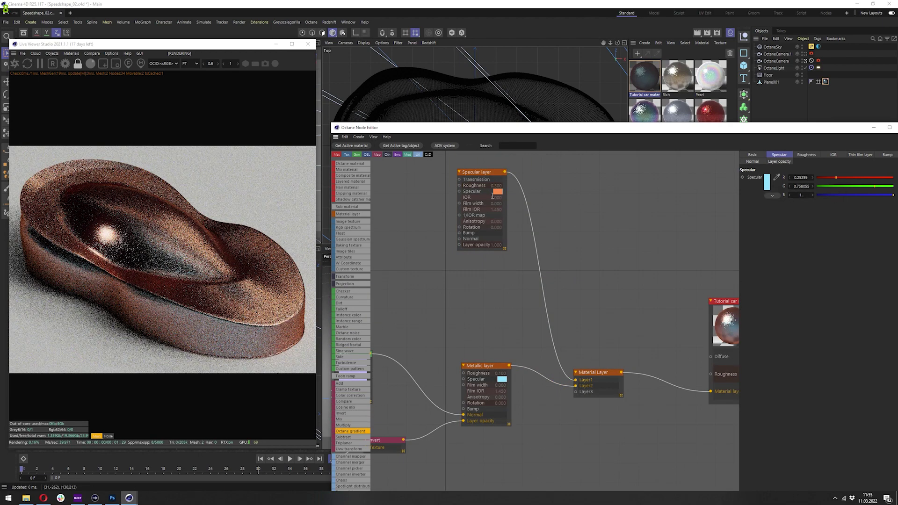
# Step: Review the node network, checking the base material's diffuse colour and the orange Specular layer
pyautogui.scroll(1, 470, 339)
pyautogui.scroll(1, 470, 342)
pyautogui.moveTo(476, 333); pyautogui.dragTo(541, 254, button='middle')
pyautogui.scroll(2, 488, 299)
pyautogui.moveTo(489, 307); pyautogui.dragTo(528, 287, button='middle')
pyautogui.moveTo(697, 201); pyautogui.dragTo(491, 350, button='middle')
pyautogui.scroll(-2, 549, 338)
pyautogui.moveTo(600, 338); pyautogui.dragTo(527, 328, button='middle')
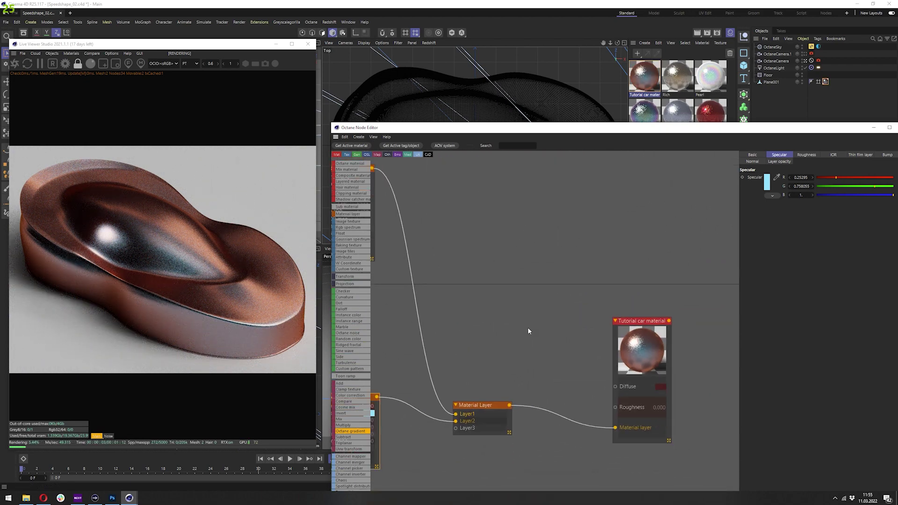
pyautogui.click(634, 334)
pyautogui.moveTo(415, 287); pyautogui.dragTo(612, 341, button='middle')
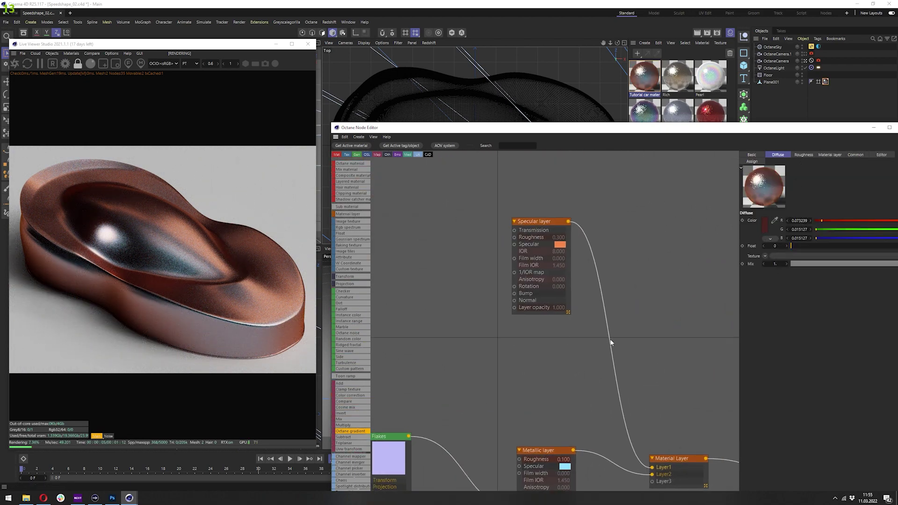
pyautogui.click(534, 224)
pyautogui.moveTo(471, 387); pyautogui.dragTo(470, 304, button='middle')
# Step: Change the Metallic layer's specular colour to purple with hue 260°
pyautogui.click(533, 375)
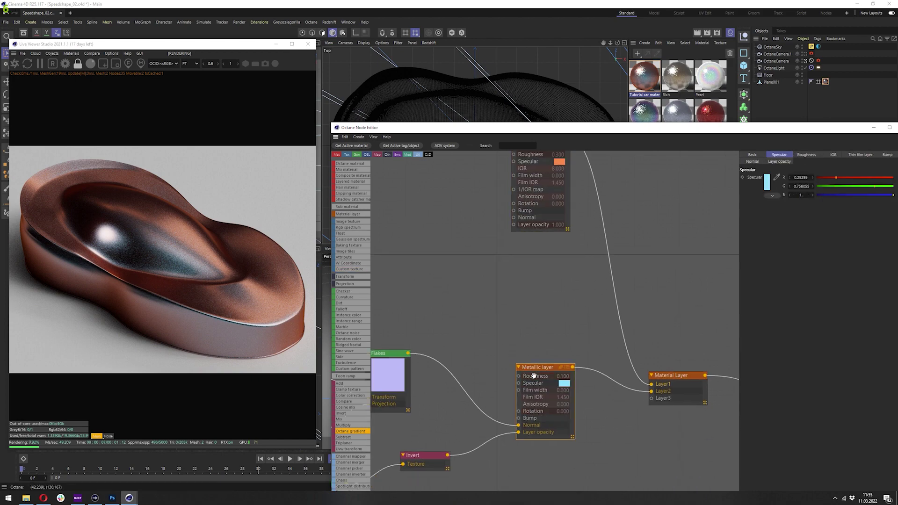
pyautogui.click(767, 183)
pyautogui.moveTo(813, 255)
pyautogui.mouseDown()
pyautogui.moveTo(802, 255)
pyautogui.moveTo(823, 254)
pyautogui.mouseUp()
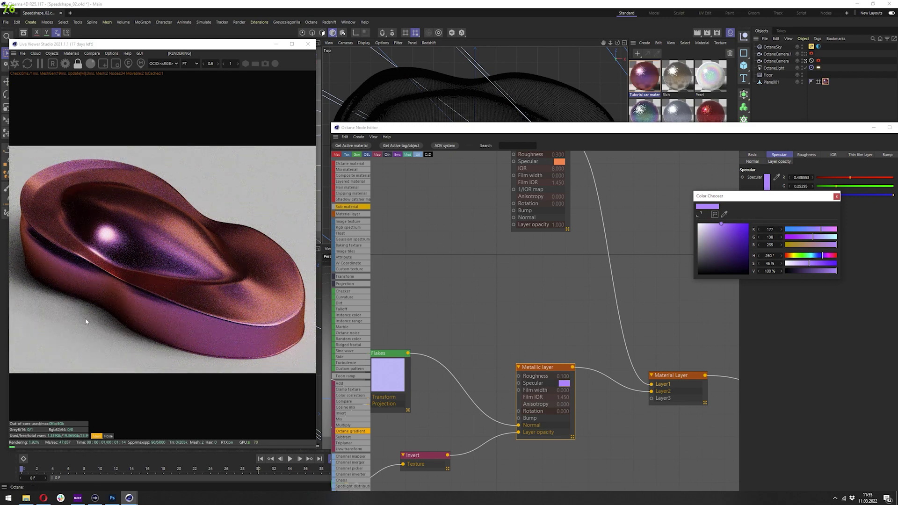
pyautogui.click(837, 197)
pyautogui.moveTo(560, 296); pyautogui.dragTo(486, 170, button='middle')
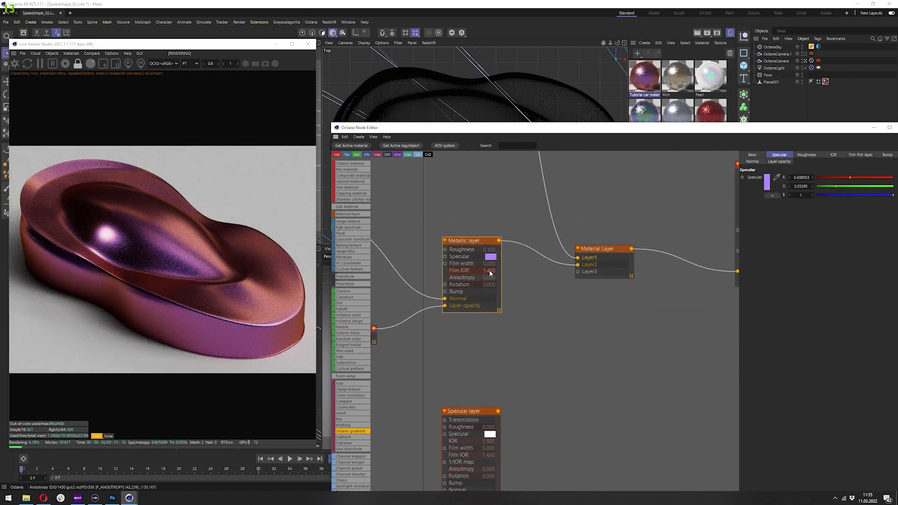
# Step: Inspect the purple flakes through the close-up camera with a render region covering most of the frame
pyautogui.click(804, 54)
pyautogui.click(103, 64)
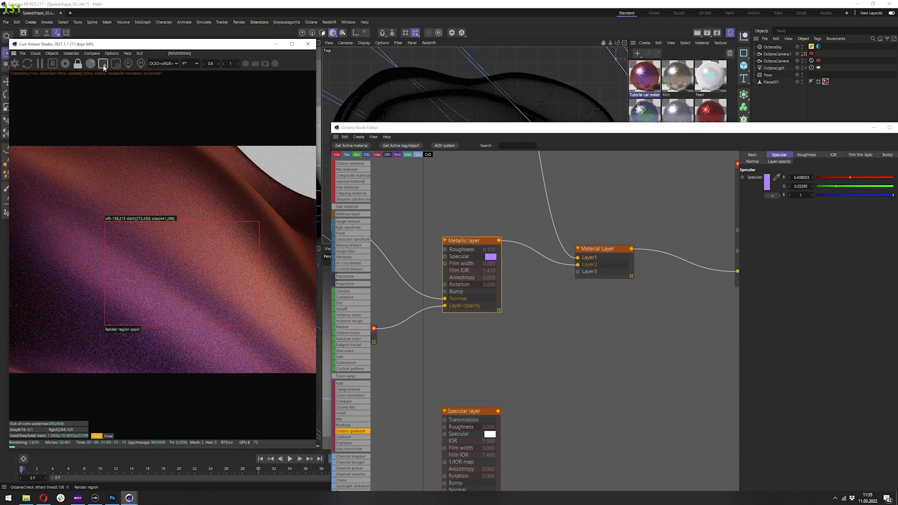
pyautogui.moveTo(51, 163); pyautogui.dragTo(273, 362)
pyautogui.moveTo(374, 261); pyautogui.dragTo(465, 276, button='middle')
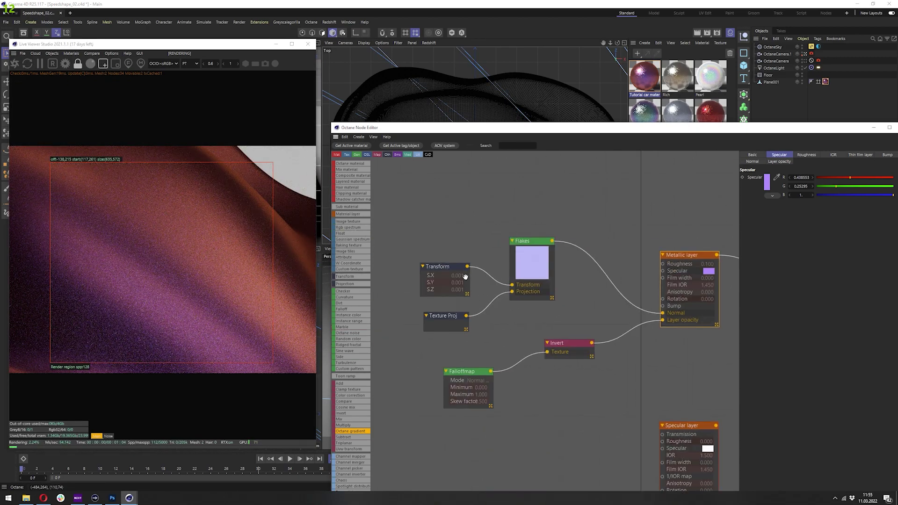
# Step: Re-enter the Transform node's locked scale for the flakes, ending at 0.001
pyautogui.click(465, 277)
pyautogui.doubleClick(770, 224)
pyautogui.write('0')
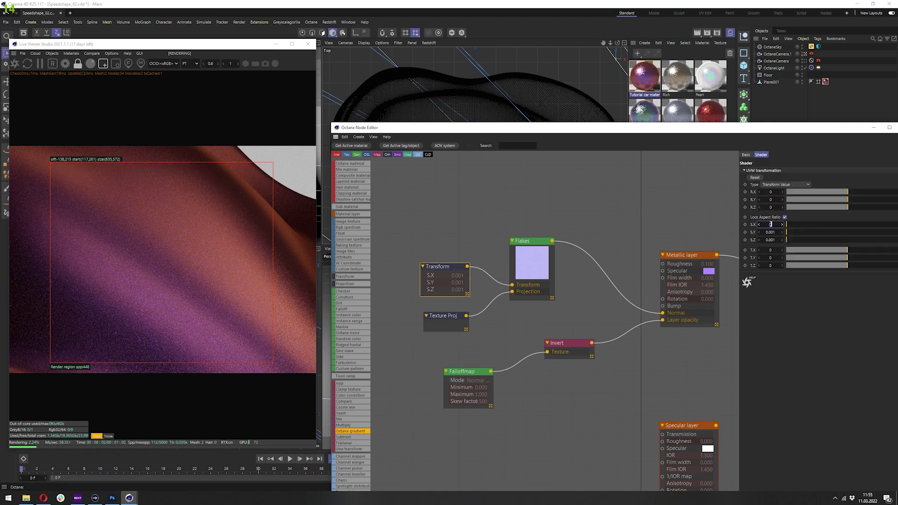
pyautogui.press('Return')
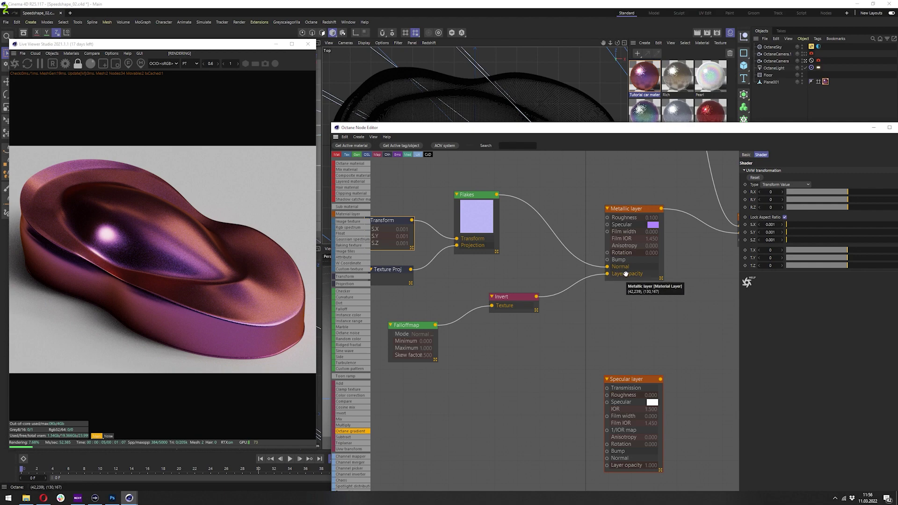
# Step: Disconnect the Invert node from the Metallic layer's opacity to preview the flakes without the falloff mask
pyautogui.click(606, 278)
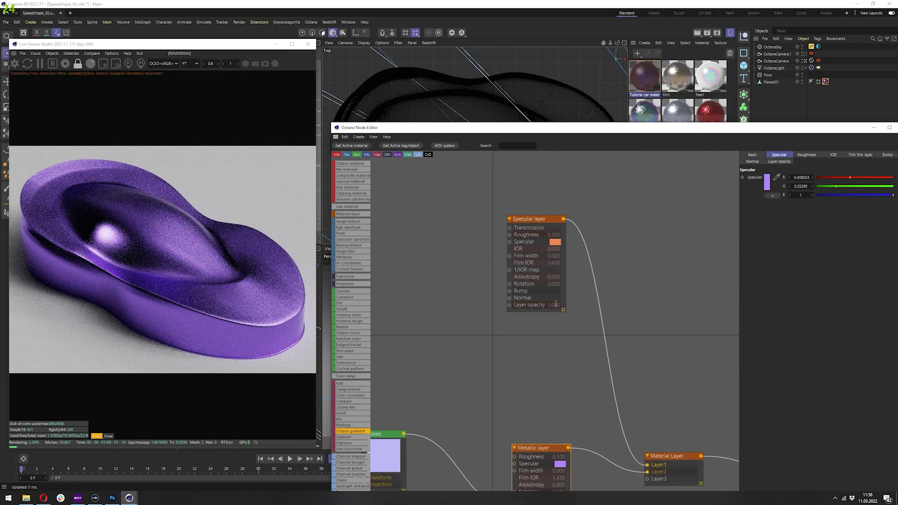
pyautogui.moveTo(496, 317); pyautogui.dragTo(543, 165, button='middle')
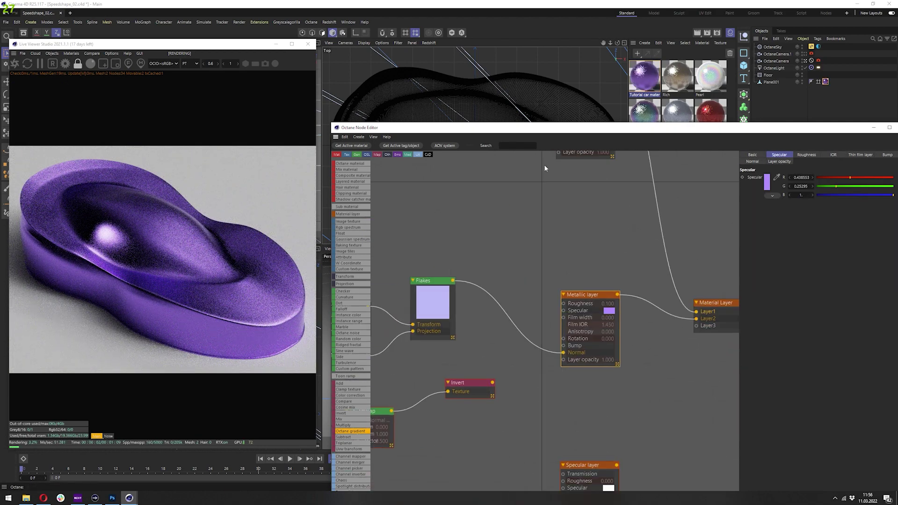
pyautogui.moveTo(514, 355); pyautogui.dragTo(564, 302, button='middle')
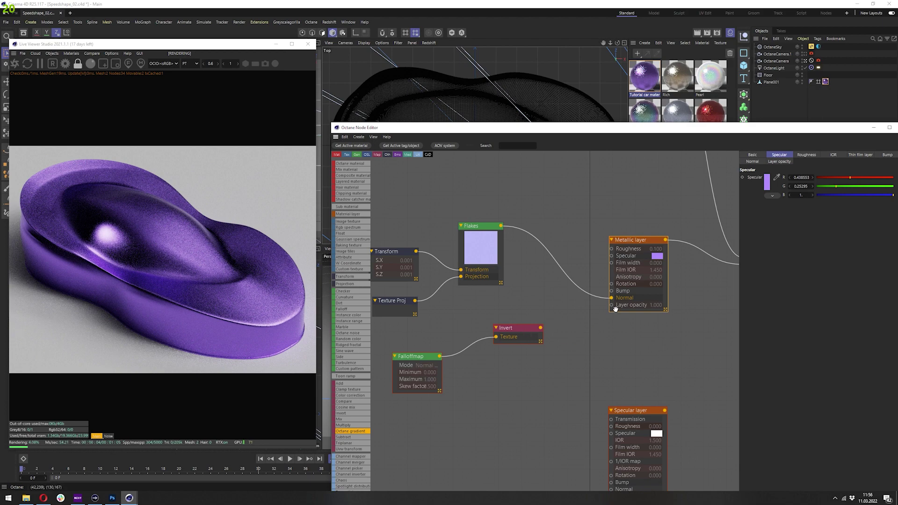
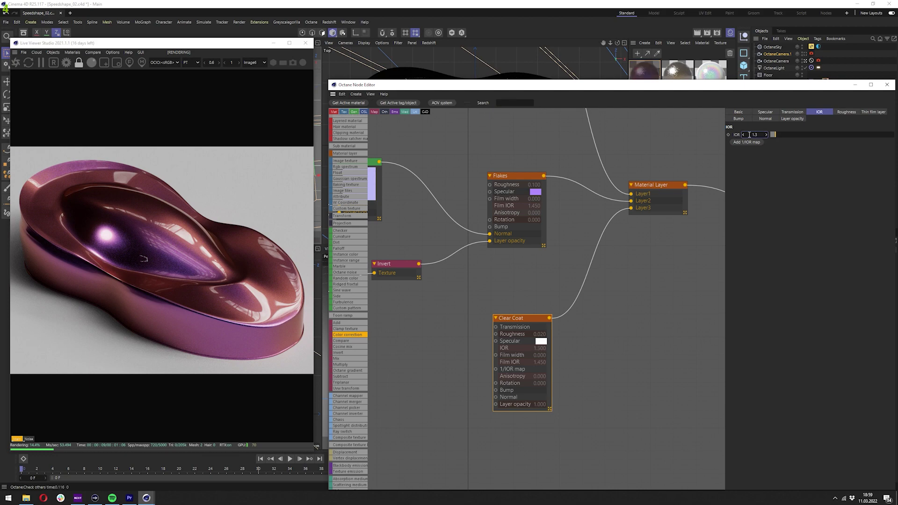
# Step: Set the Clear Coat layer's IOR first to 2 for comparison, finally to 1.5
pyautogui.write('2')
pyautogui.press('Return')
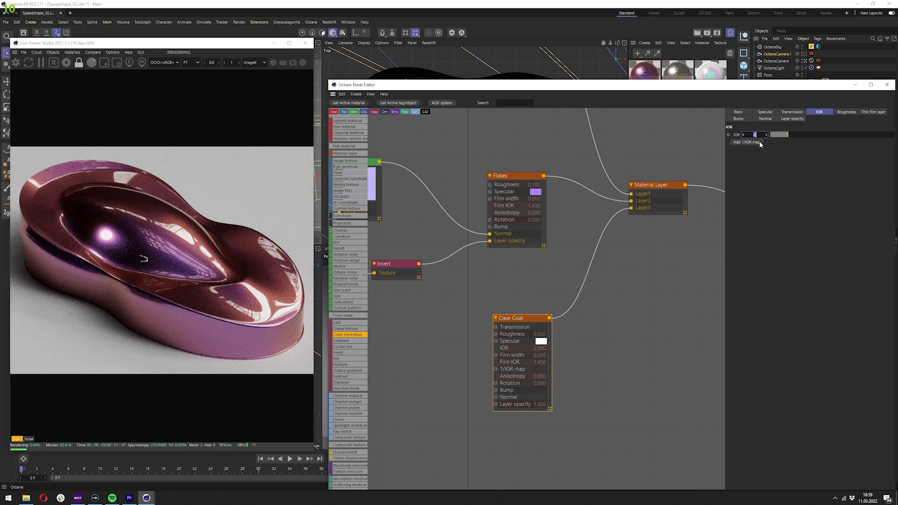
pyautogui.write('1.5')
pyautogui.press('Return')
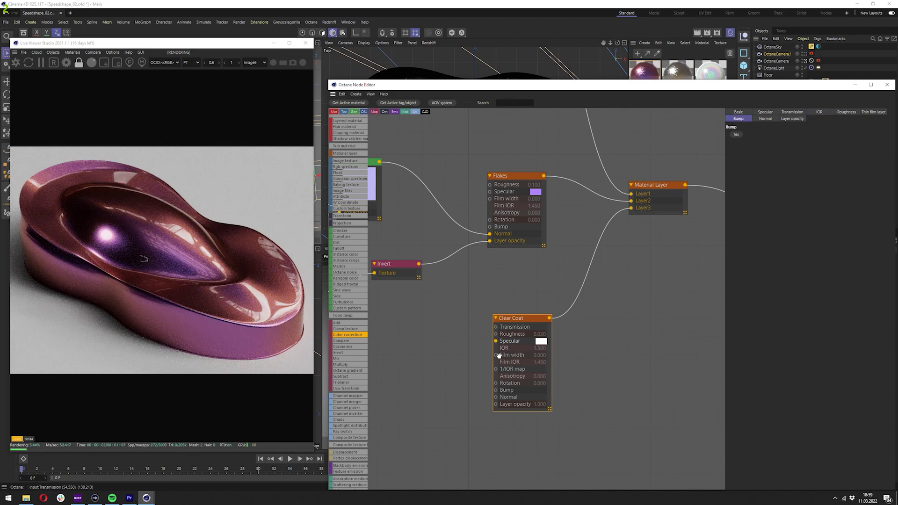
pyautogui.moveTo(494, 373); pyautogui.dragTo(534, 307, button='middle')
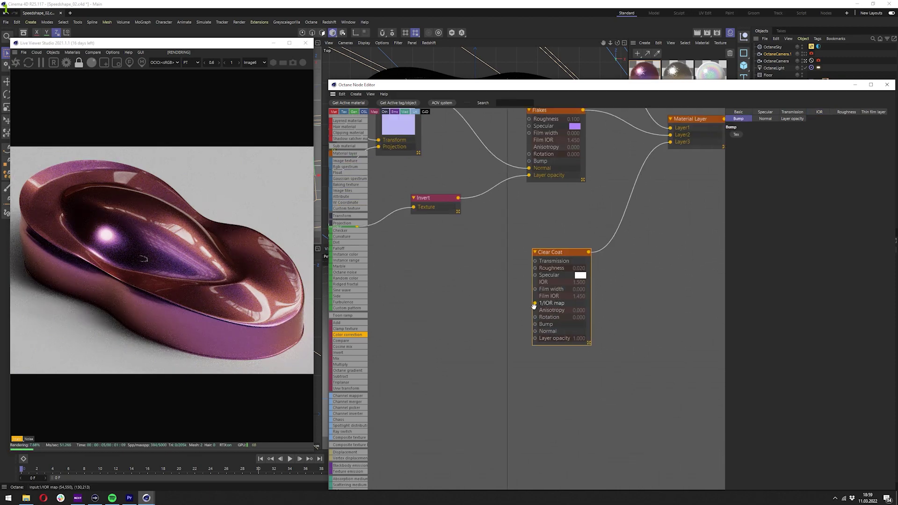
# Step: Add an Octane noise texture as the Clear Coat layer's bump
pyautogui.moveTo(531, 327); pyautogui.dragTo(473, 329)
pyautogui.write('OCTANE')
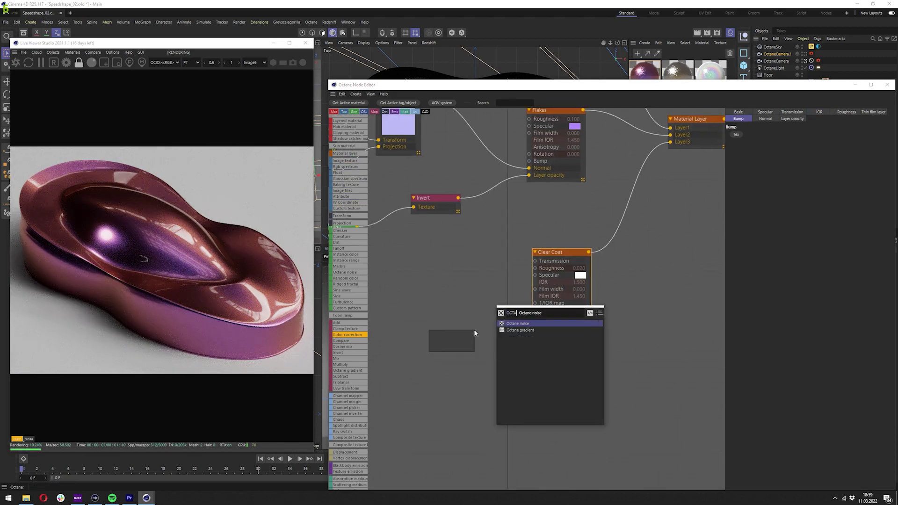
pyautogui.click(514, 323)
pyautogui.click(742, 180)
pyautogui.click(746, 173)
pyautogui.moveTo(496, 253); pyautogui.dragTo(554, 208, button='middle')
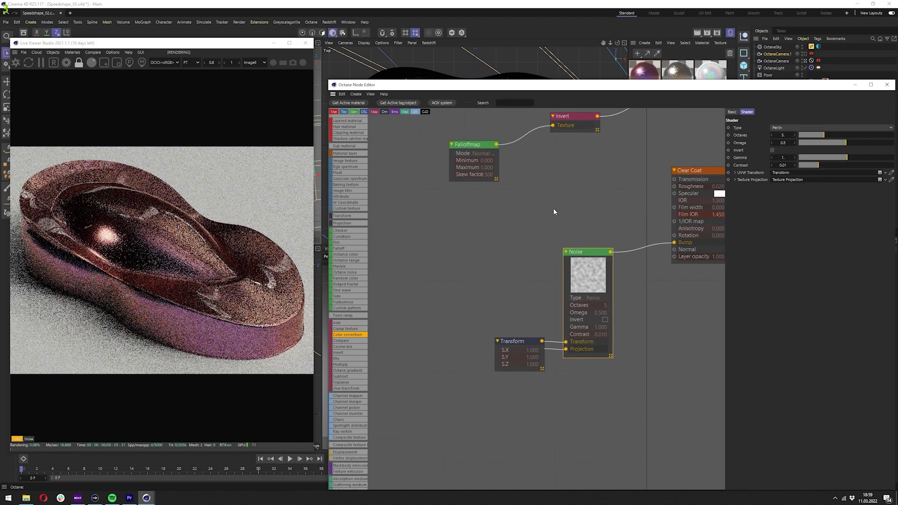
# Step: Separate the noise's overlapping Transform and Texture Projection nodes, and change the projection type
pyautogui.moveTo(522, 337); pyautogui.dragTo(518, 292)
pyautogui.click(519, 347)
pyautogui.click(791, 127)
pyautogui.click(785, 136)
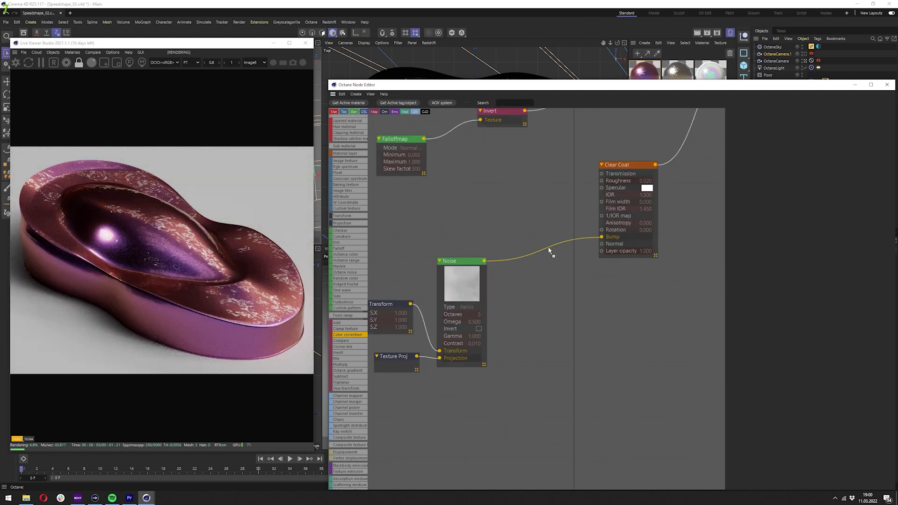
# Step: Insert a Color Correction node between the Noise and the Clear Coat bump, with brightness set to 0.001
pyautogui.moveTo(549, 249); pyautogui.dragTo(552, 250)
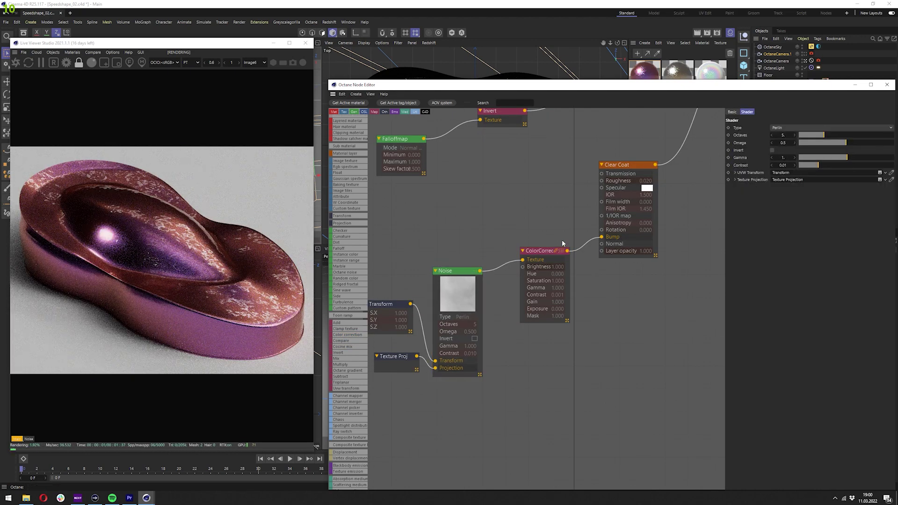
pyautogui.click(543, 251)
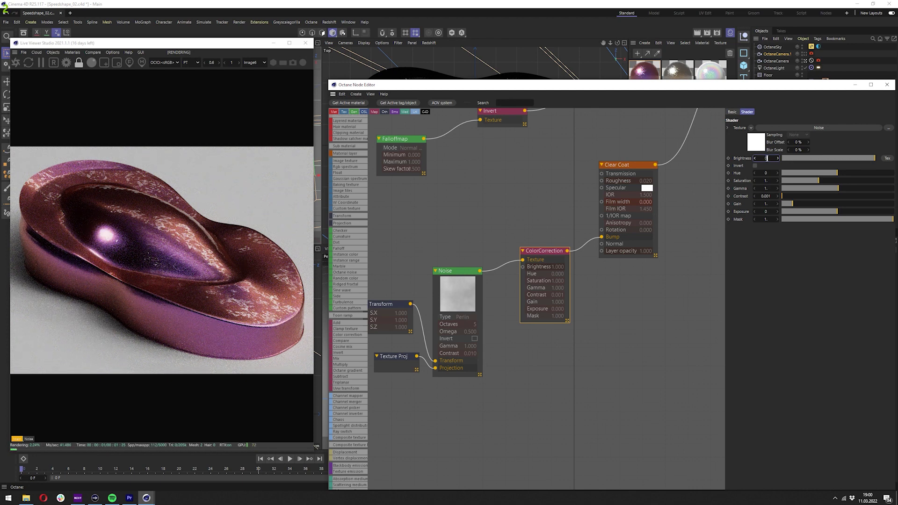
pyautogui.click(767, 158)
pyautogui.write('0.001')
pyautogui.press('Return')
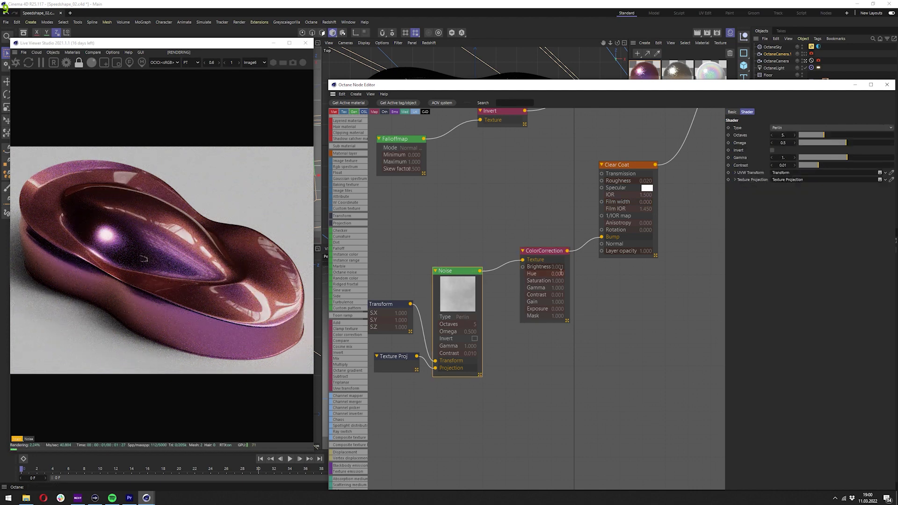
# Step: Switch to the close-up camera and define a render region over the curved highlight
pyautogui.click(811, 54)
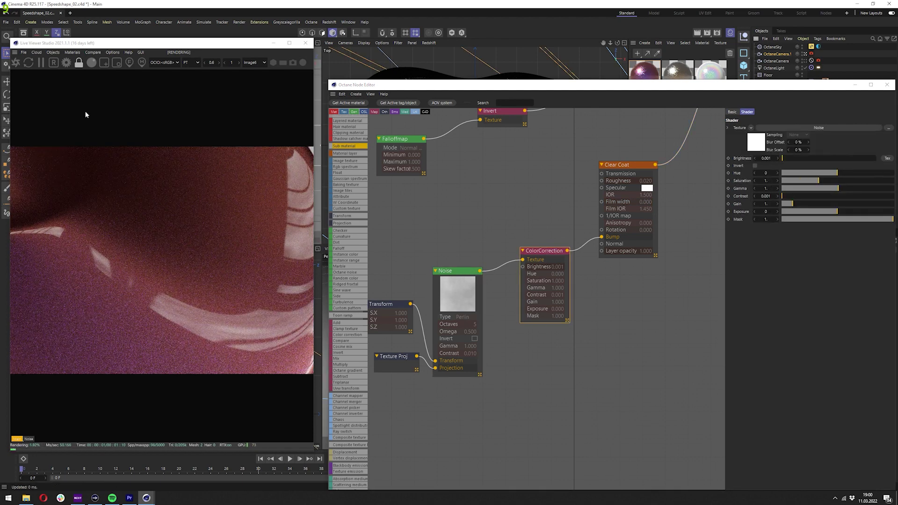
pyautogui.click(104, 64)
pyautogui.moveTo(70, 234); pyautogui.dragTo(294, 364)
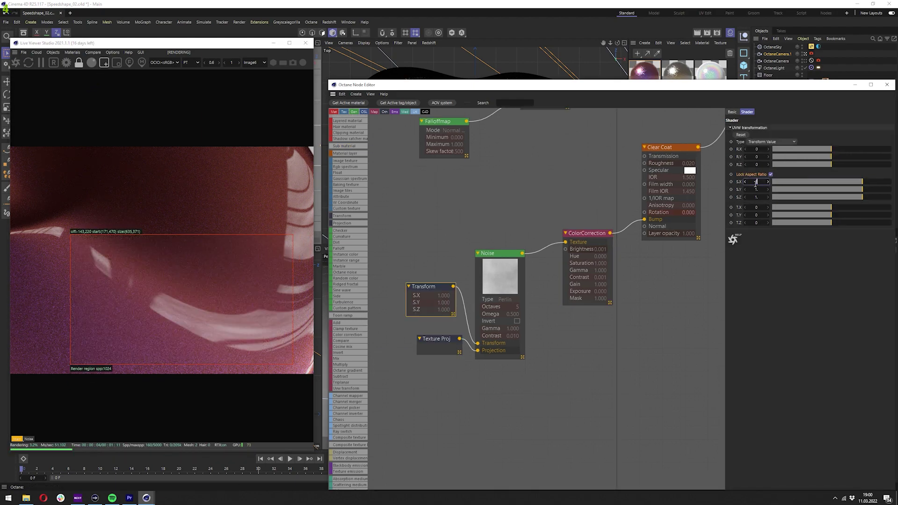
# Step: Set the locked scale of the noise's Transform node to 0.1
pyautogui.press('Return')
pyautogui.moveTo(755, 183); pyautogui.dragTo(755, 183)
pyautogui.write('0.1')
pyautogui.press('Return')
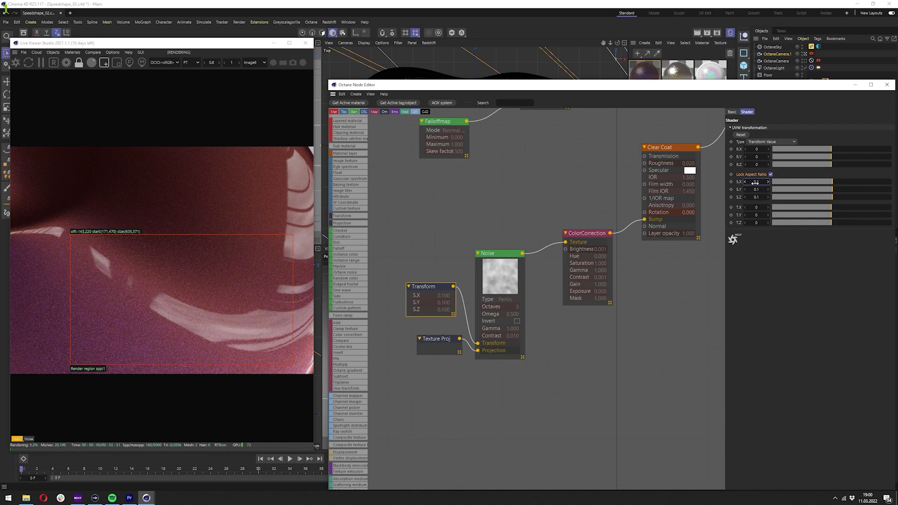
# Step: Try a Color Correction brightness of 0.01 for a stronger clear coat bump
pyautogui.click(580, 242)
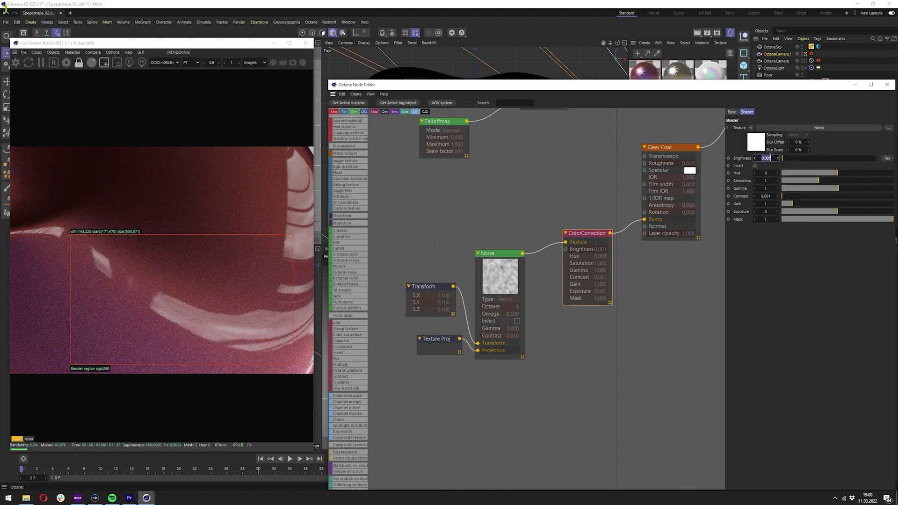
pyautogui.click(770, 157)
pyautogui.write('0.01')
pyautogui.press('Return')
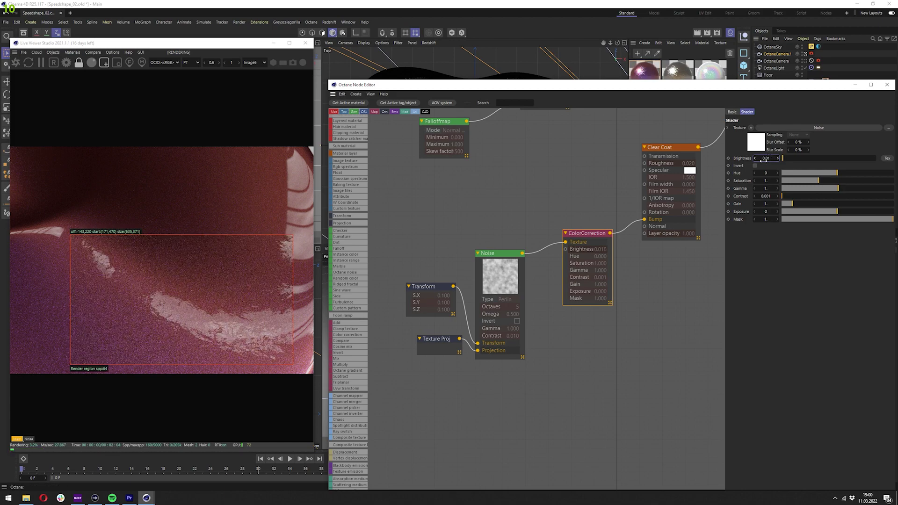
# Step: Set the noise's octaves to 8 and its omega to about 0.65
pyautogui.click(498, 253)
pyautogui.click(846, 135)
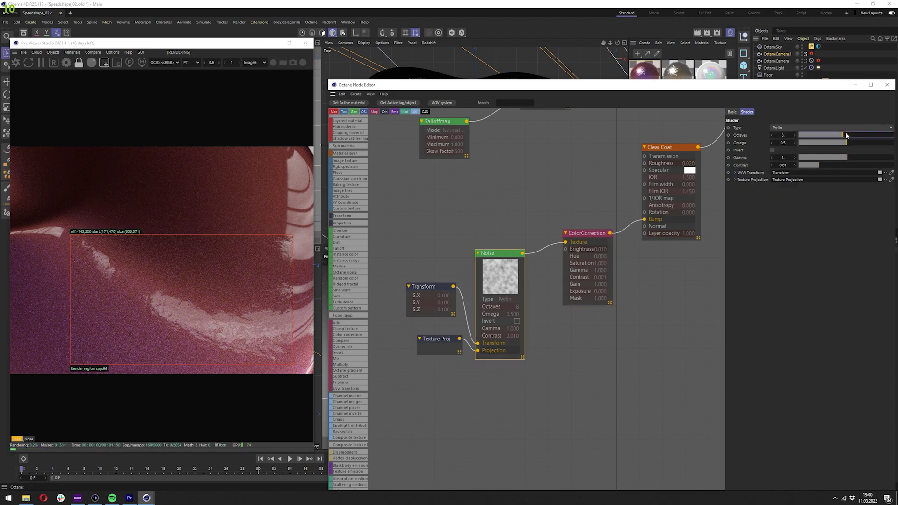
pyautogui.moveTo(823, 142); pyautogui.dragTo(861, 144)
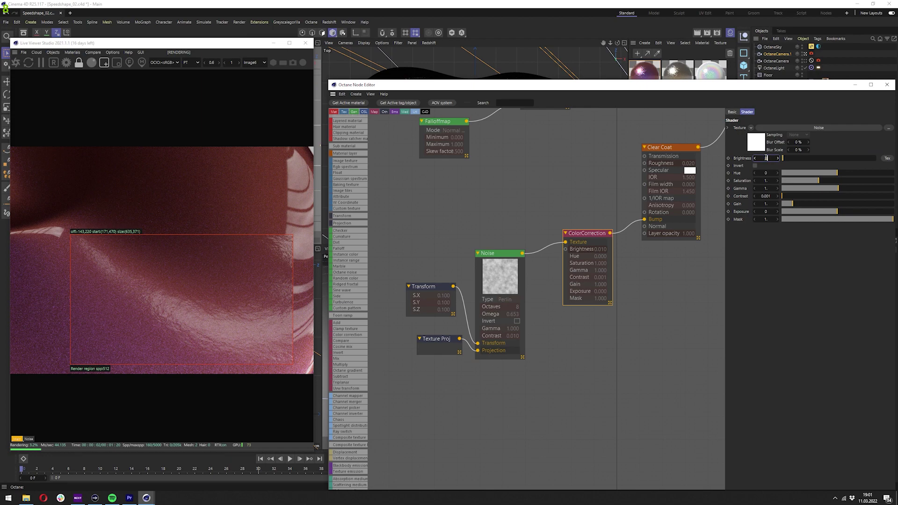
# Step: Set the Color Correction brightness first to 0.005 for comparison, finally to 0.001
pyautogui.write('05')
pyautogui.press('Return')
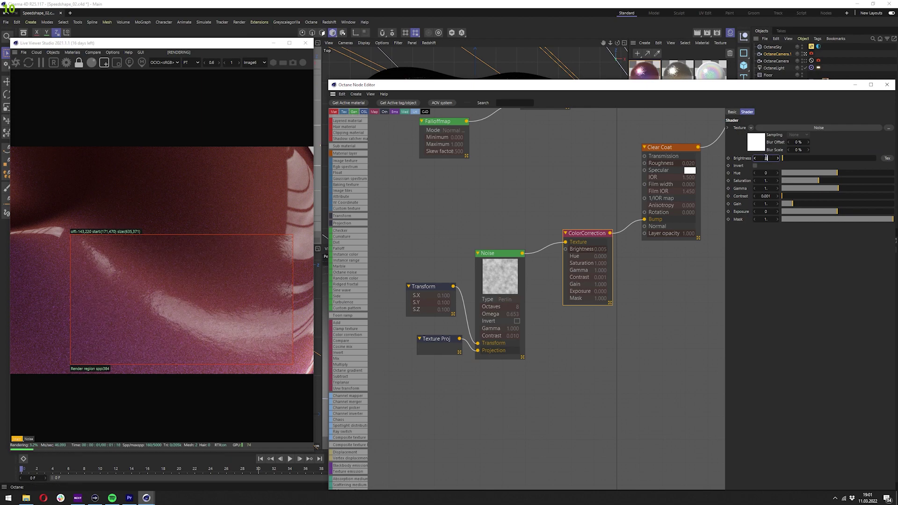
pyautogui.press('Return')
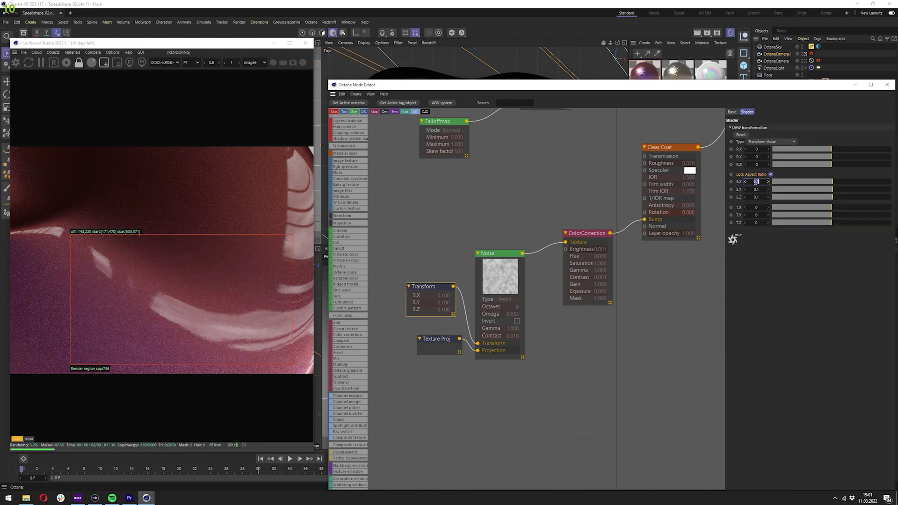
# Step: Set the noise's locked transform scale to 0.2 and the Color Correction brightness to 0.002
pyautogui.write('0.2')
pyautogui.press('Return')
pyautogui.click(586, 233)
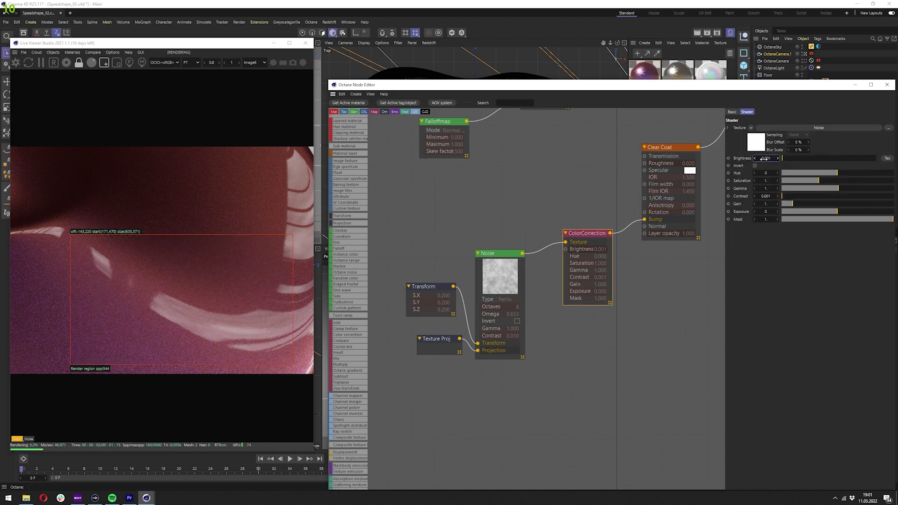
pyautogui.write('0.002')
pyautogui.press('Return')
# Step: Redraw the render region over most of the close-up, including the model's curved edge, to examine the bump
pyautogui.moveTo(255, 270); pyautogui.dragTo(193, 270, button='middle')
pyautogui.moveTo(160, 263); pyautogui.dragTo(288, 361)
pyautogui.moveTo(99, 360); pyautogui.dragTo(287, 151)
pyautogui.moveTo(44, 364); pyautogui.dragTo(268, 144)
# Step: Move the noise nodes closer to the Color Correction node and set the noise's omega to about 0.46
pyautogui.click(491, 253)
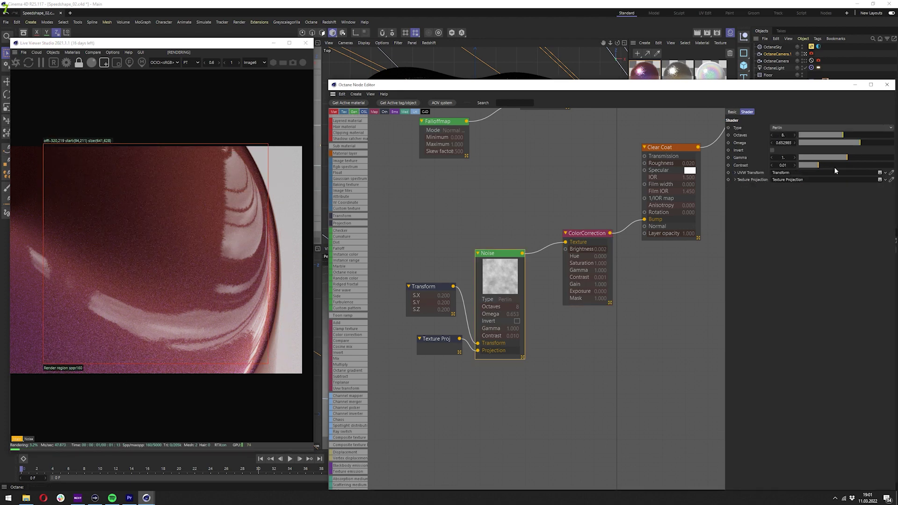
pyautogui.moveTo(398, 407); pyautogui.dragTo(494, 282)
pyautogui.moveTo(493, 282); pyautogui.dragTo(509, 264)
pyautogui.click(612, 234)
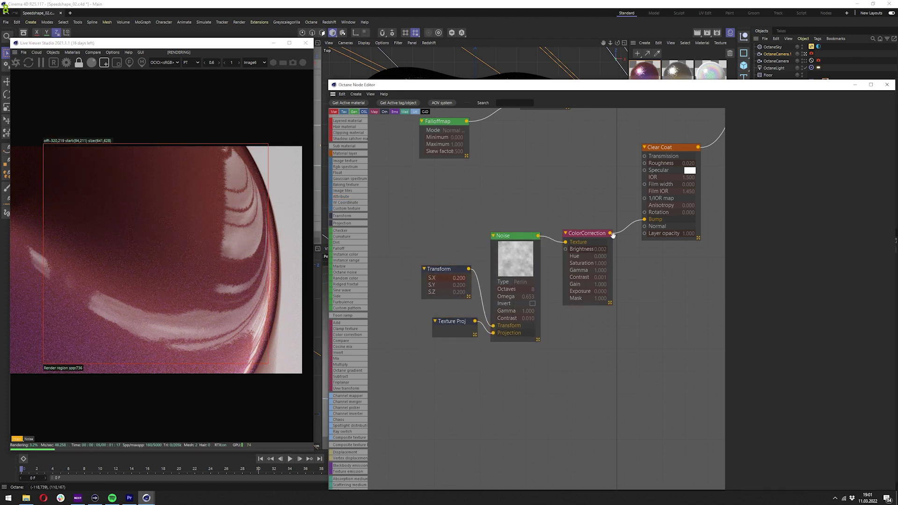
pyautogui.click(503, 255)
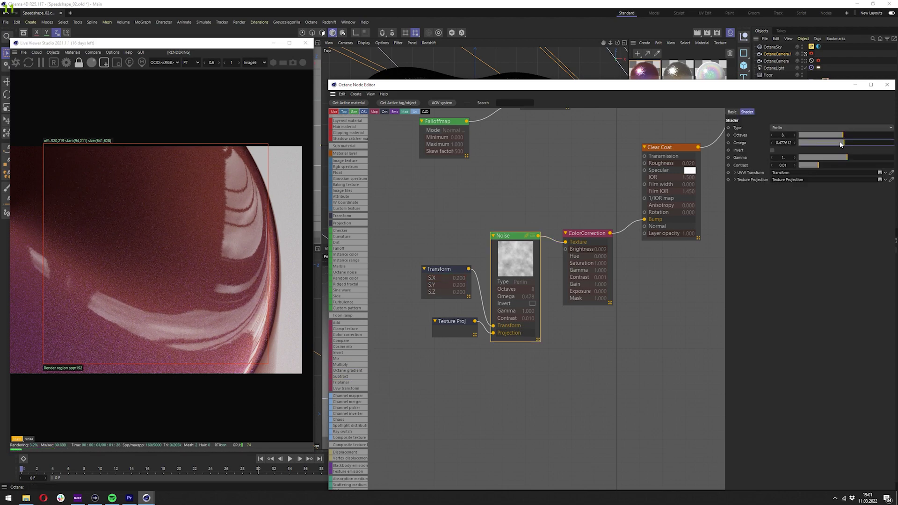
pyautogui.moveTo(863, 142); pyautogui.dragTo(854, 144)
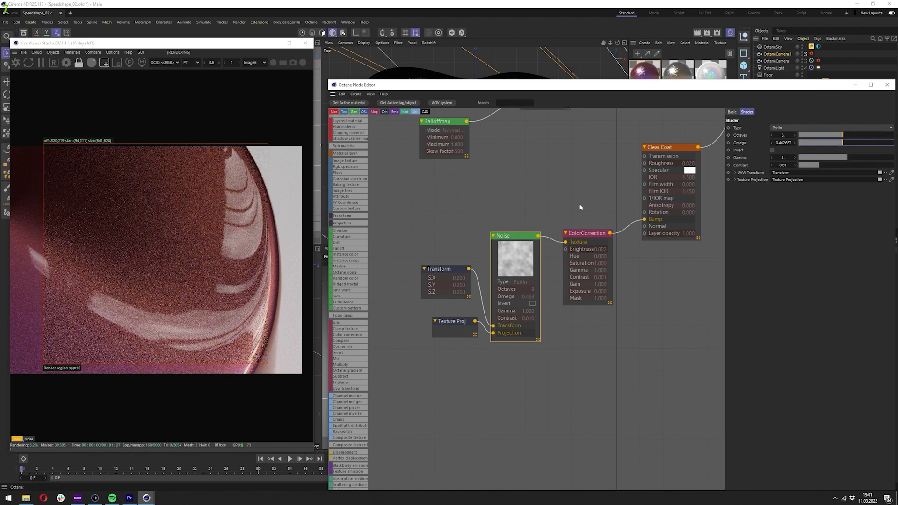
# Step: Examine the clear coat bump on the whole model in the render view
pyautogui.click(587, 243)
pyautogui.scroll(-5, 131, 228)
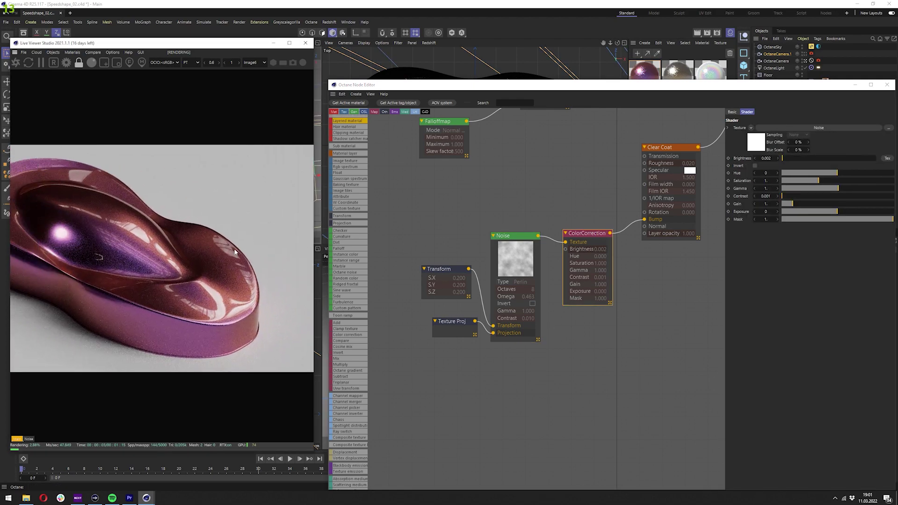
pyautogui.moveTo(262, 248); pyautogui.dragTo(271, 240)
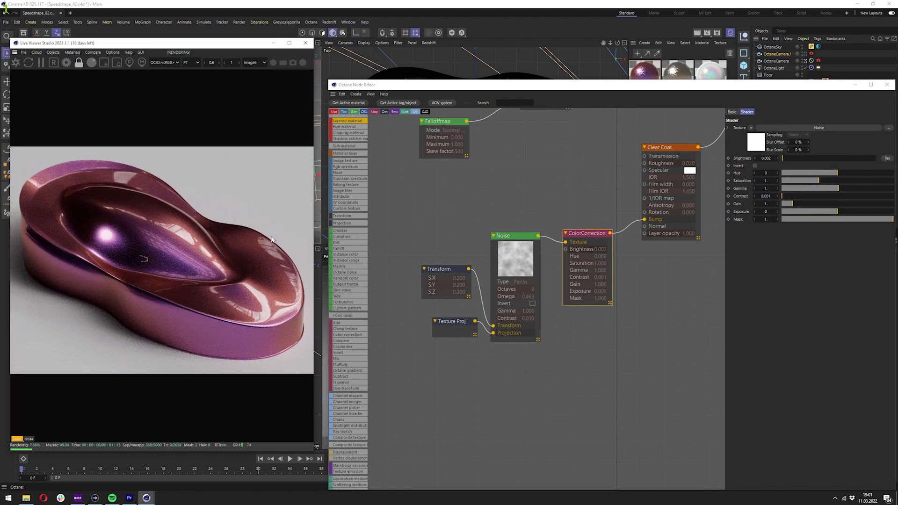
# Step: Disconnect the Material Layer group from the Tutorial car material to show only its base
pyautogui.scroll(-3, 493, 195)
pyautogui.moveTo(526, 249); pyautogui.dragTo(470, 366, button='middle')
pyautogui.scroll(-3, 469, 366)
pyautogui.scroll(4, 620, 297)
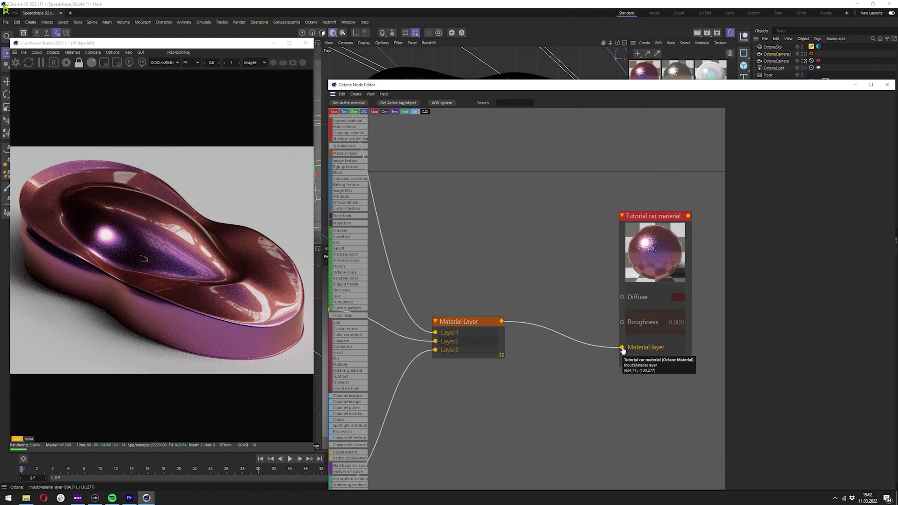
pyautogui.moveTo(621, 348); pyautogui.dragTo(461, 322)
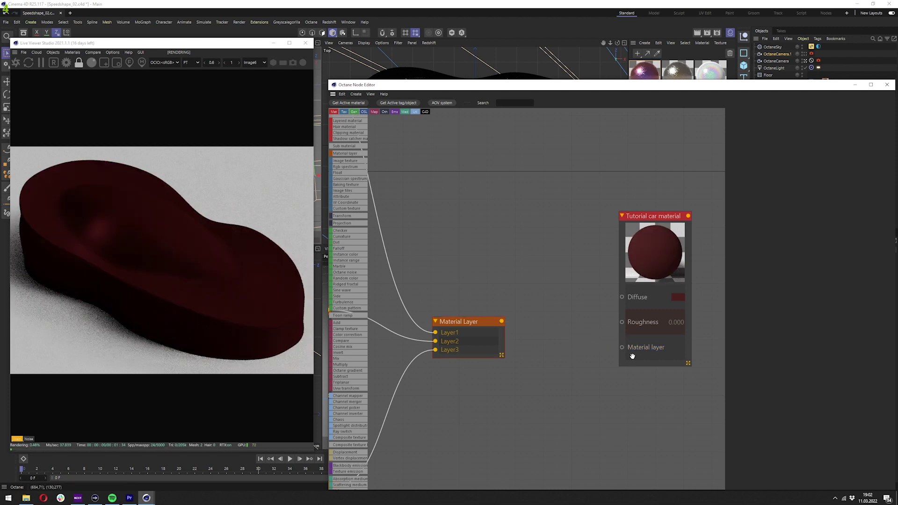
# Step: Add an Octane gradient to the Tutorial car material's Diffuse input
pyautogui.click(649, 277)
pyautogui.moveTo(622, 296); pyautogui.dragTo(528, 232)
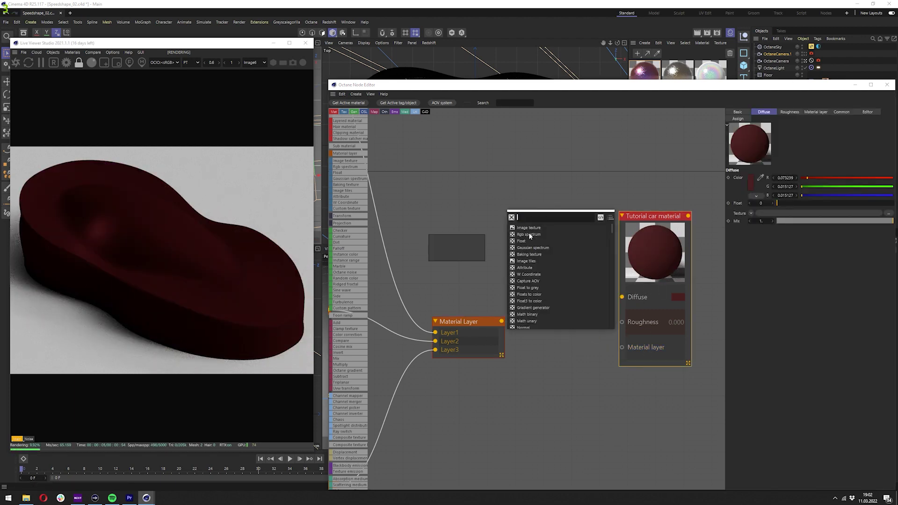
pyautogui.write('OCTANE')
pyautogui.click(528, 233)
pyautogui.click(470, 239)
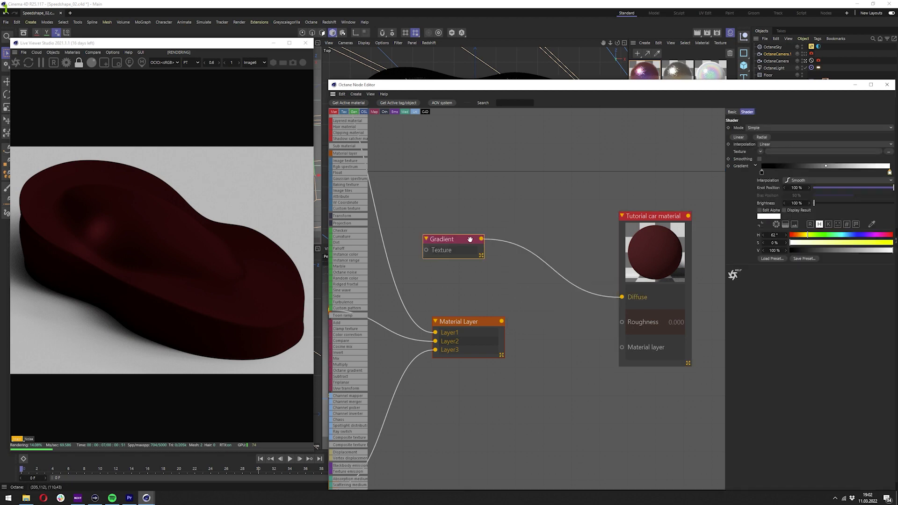
# Step: Add a Falloff map as the Gradient's texture and set its falloff skew factor to 1
pyautogui.moveTo(412, 248); pyautogui.dragTo(545, 265, button='middle')
pyautogui.moveTo(559, 267); pyautogui.dragTo(449, 254)
pyautogui.write('FALLO')
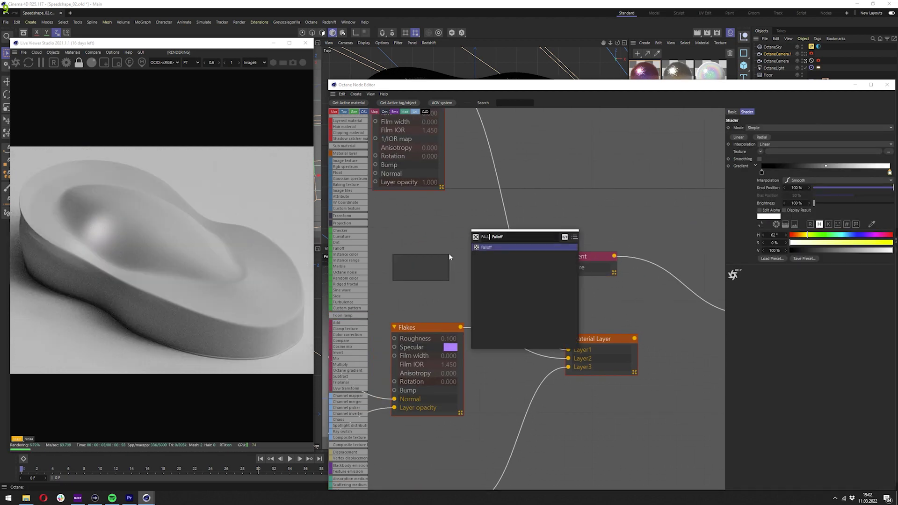
pyautogui.press('Return')
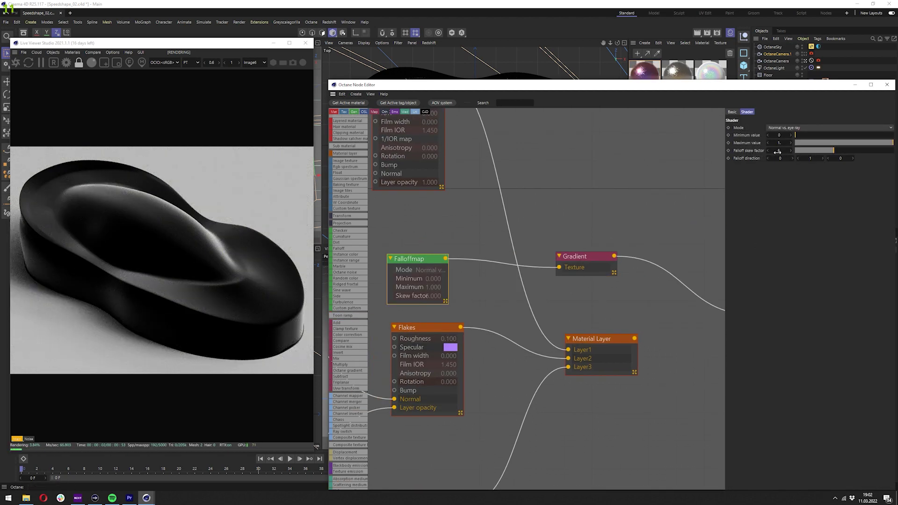
pyautogui.press('Return')
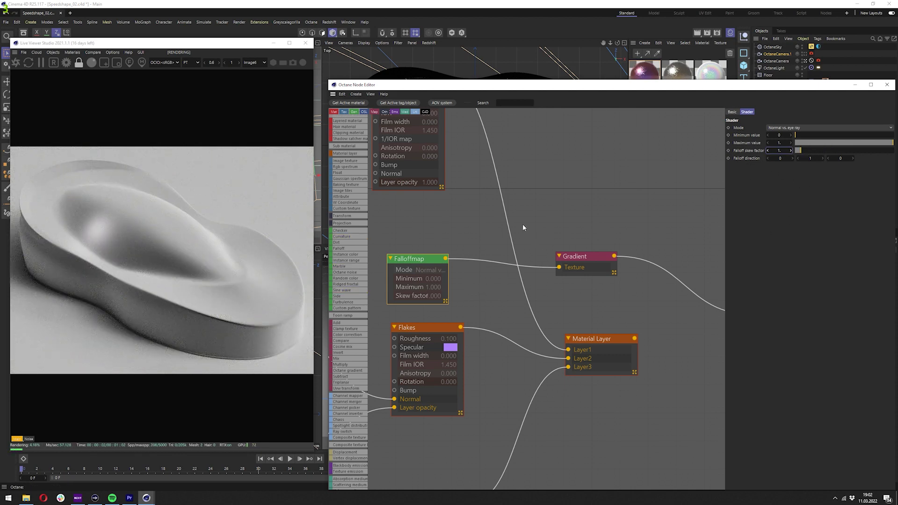
# Step: Arrange the Falloff map and Gradient nodes in a row before the car material
pyautogui.moveTo(418, 258); pyautogui.dragTo(519, 257)
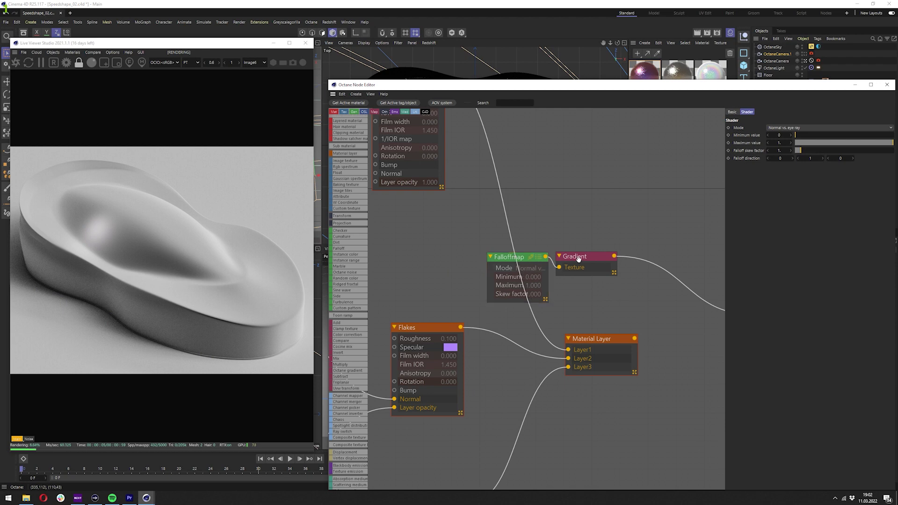
pyautogui.moveTo(579, 259); pyautogui.dragTo(637, 269)
pyautogui.moveTo(636, 268); pyautogui.dragTo(536, 253, button='middle')
pyautogui.moveTo(409, 242); pyautogui.dragTo(439, 247)
# Step: Colour the gradient's first knot dark red with hue 0°, saturation 60% and value 40%
pyautogui.doubleClick(762, 194)
pyautogui.moveTo(790, 227); pyautogui.dragTo(774, 227)
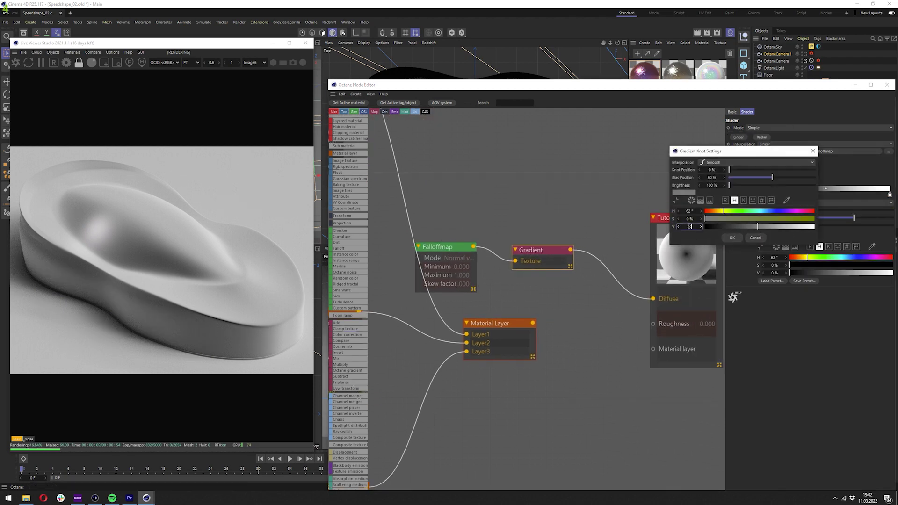
pyautogui.write('40')
pyautogui.press('Return')
pyautogui.doubleClick(762, 200)
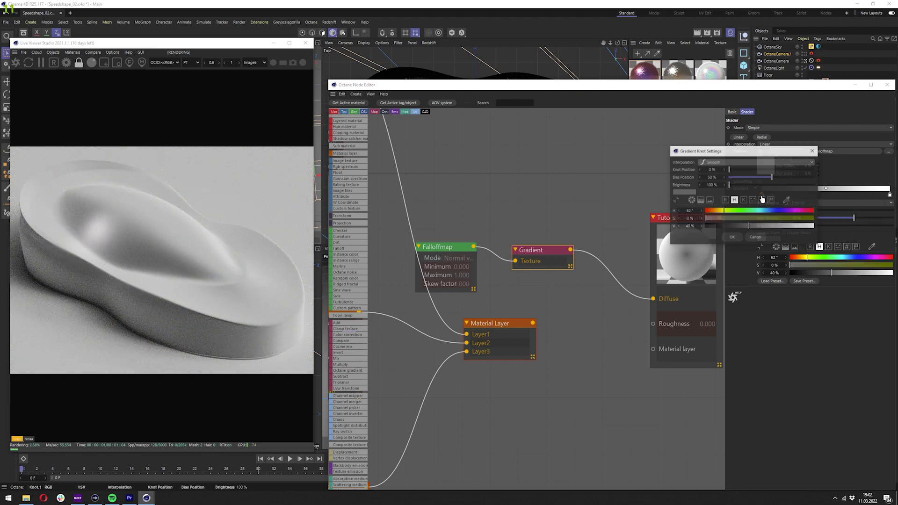
pyautogui.press('Return')
pyautogui.doubleClick(761, 199)
pyautogui.doubleClick(689, 211)
pyautogui.write('0')
pyautogui.press('Tab')
pyautogui.write('60')
pyautogui.press('Return')
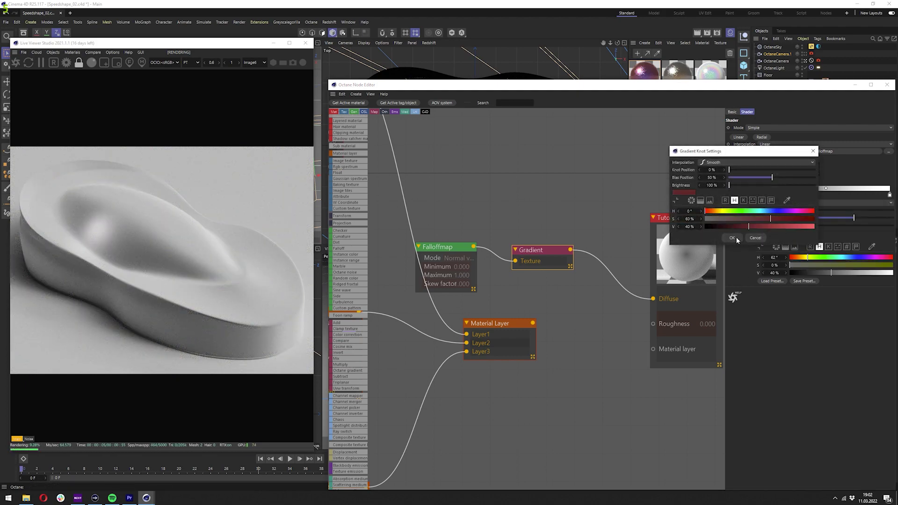
pyautogui.press('Return')
# Step: Colour the gradient's end knot dark blue with hue 237°, saturation 49% and value 40%
pyautogui.doubleClick(890, 194)
pyautogui.click(776, 211)
pyautogui.click(758, 219)
pyautogui.write('40')
pyautogui.press('Return')
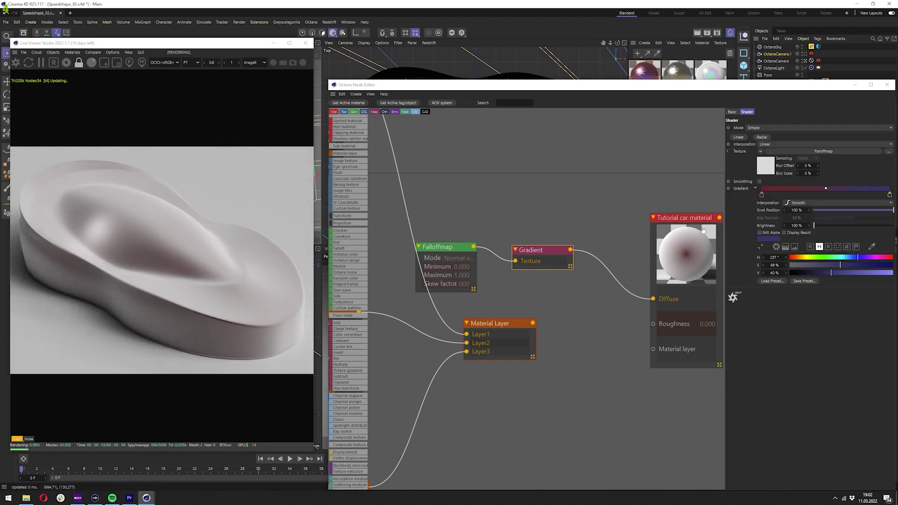
# Step: Brighten the base gradient's first red knot to saturation 75% and value 51%
pyautogui.click(761, 194)
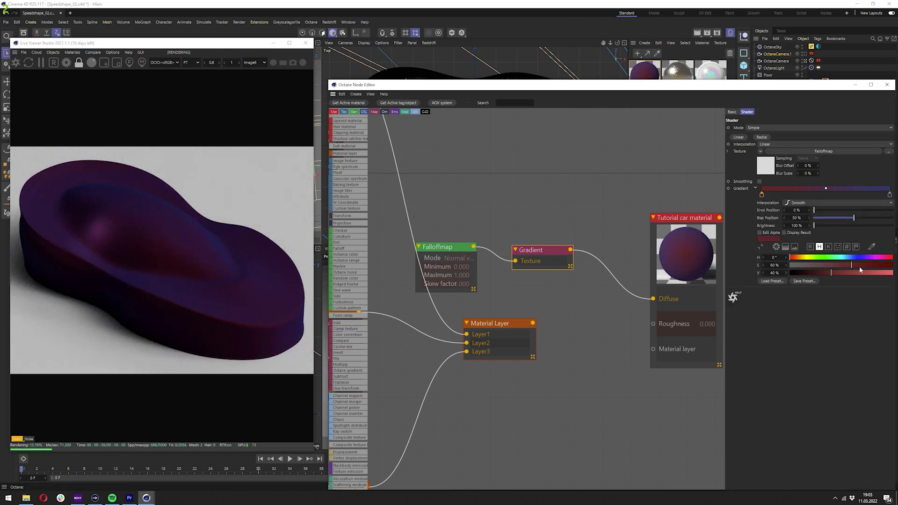
pyautogui.click(867, 266)
pyautogui.moveTo(851, 273); pyautogui.dragTo(840, 274)
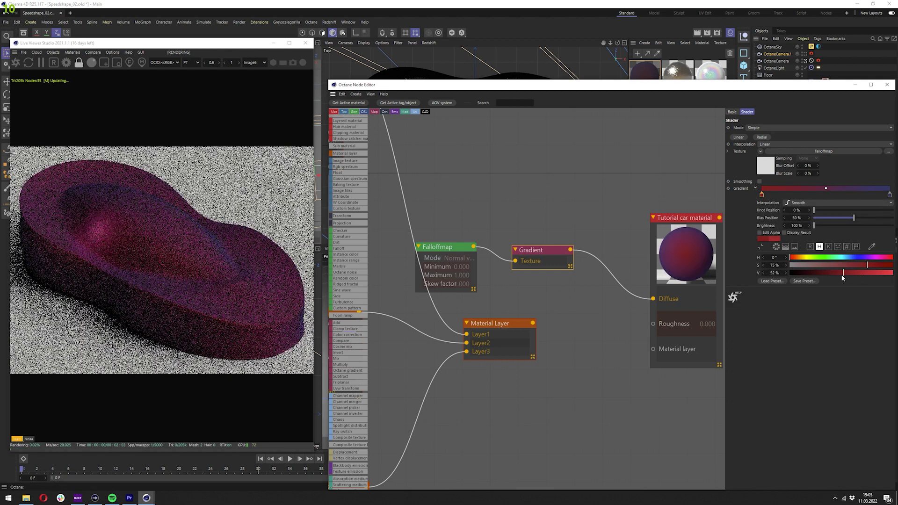
pyautogui.doubleClick(761, 194)
pyautogui.moveTo(757, 227); pyautogui.dragTo(765, 227)
pyautogui.click(732, 237)
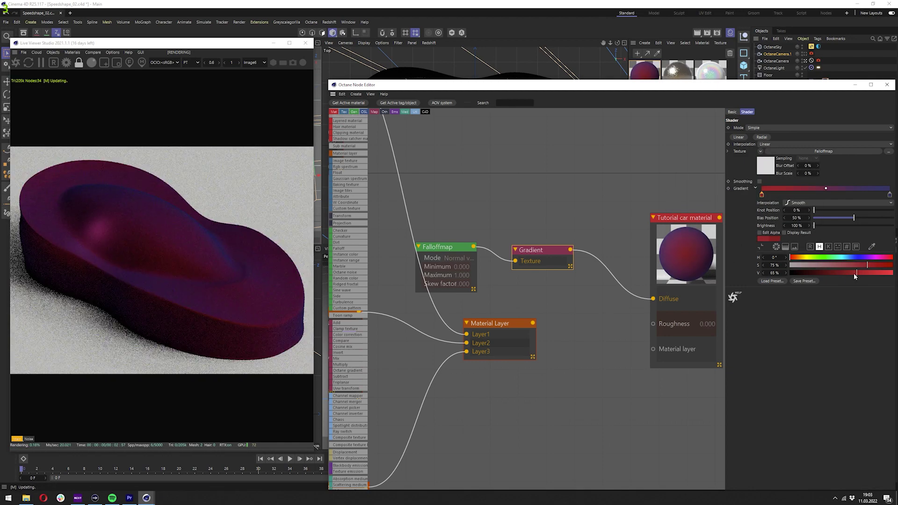
pyautogui.moveTo(856, 273); pyautogui.dragTo(849, 275)
# Step: Recolour the base gradient's end knot blue with hue 218°, saturation 56% and value 57%
pyautogui.click(889, 195)
pyautogui.click(860, 265)
pyautogui.click(847, 265)
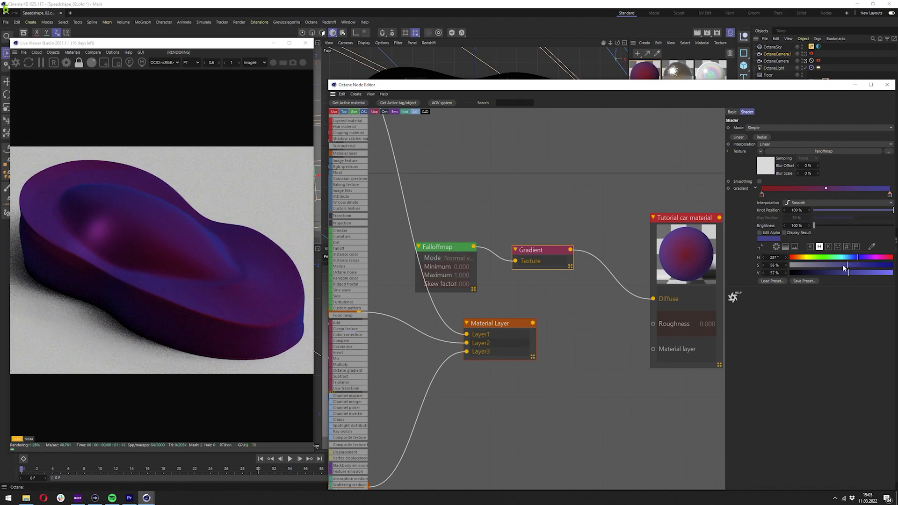
pyautogui.click(852, 259)
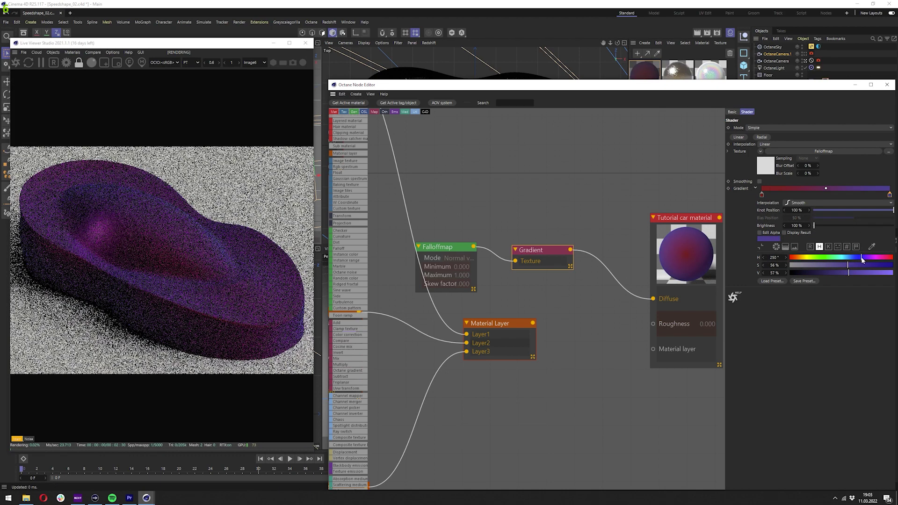
# Step: Connect the Material Layer to the car material's Material layer input, keeping only the Specular node attached at Layer1
pyautogui.scroll(-1, 617, 304)
pyautogui.moveTo(648, 346); pyautogui.dragTo(479, 347)
pyautogui.scroll(-6, 532, 317)
pyautogui.moveTo(490, 340); pyautogui.dragTo(481, 357)
pyautogui.moveTo(487, 335); pyautogui.dragTo(590, 385, button='middle')
# Step: Feed the Specular layer's Specular input with a copy of the Falloffmap and Gradient nodes, arranged in a row before it
pyautogui.moveTo(582, 305); pyautogui.dragTo(447, 283)
pyautogui.press('Delete')
pyautogui.moveTo(433, 254); pyautogui.dragTo(548, 318, button='middle')
pyautogui.scroll(3, 557, 271)
pyautogui.moveTo(560, 264); pyautogui.dragTo(583, 274)
pyautogui.moveTo(557, 314); pyautogui.dragTo(454, 254)
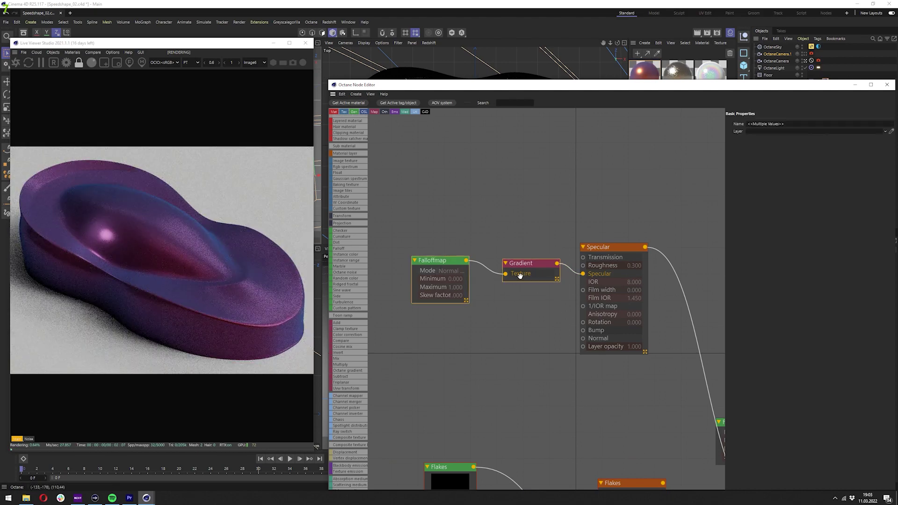
pyautogui.moveTo(531, 276); pyautogui.dragTo(471, 273)
pyautogui.moveTo(514, 288); pyautogui.dragTo(558, 283, button='middle')
# Step: Raise the value of both the red and blue knots of the Specular layer's Gradient to 100%
pyautogui.click(523, 263)
pyautogui.doubleClick(761, 195)
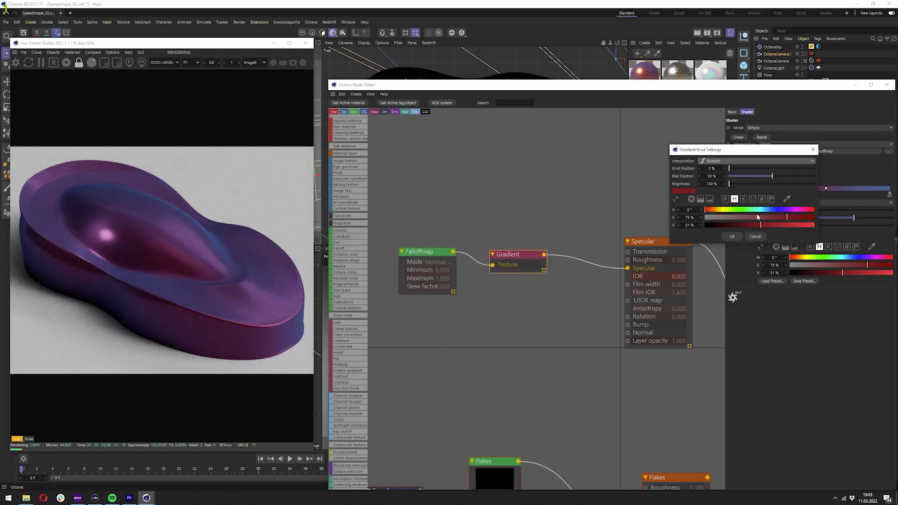
pyautogui.click(791, 225)
pyautogui.click(731, 237)
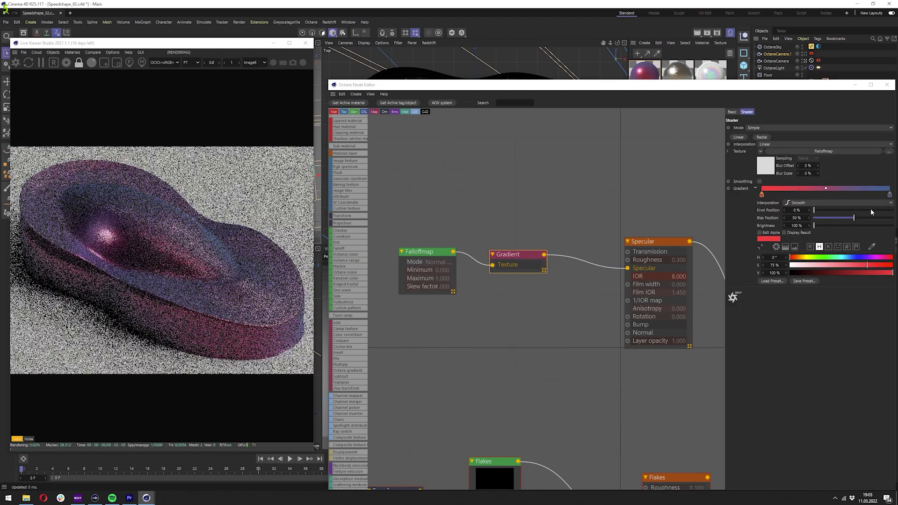
pyautogui.doubleClick(890, 194)
pyautogui.click(813, 225)
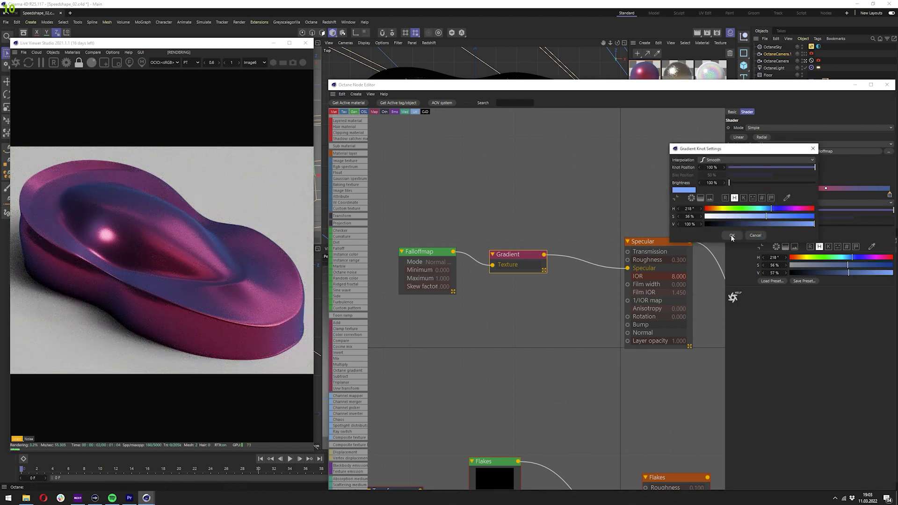
pyautogui.click(730, 236)
# Step: Raise the specular gradient's knot saturations to 85% for red and 77% for blue, and reverse it to run blue to red
pyautogui.doubleClick(762, 195)
pyautogui.click(731, 235)
pyautogui.scroll(-3, 536, 295)
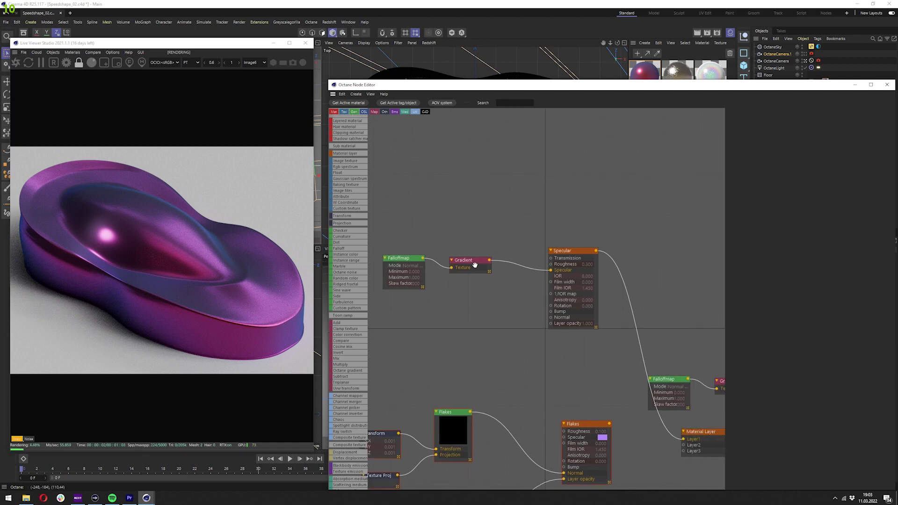
pyautogui.click(889, 194)
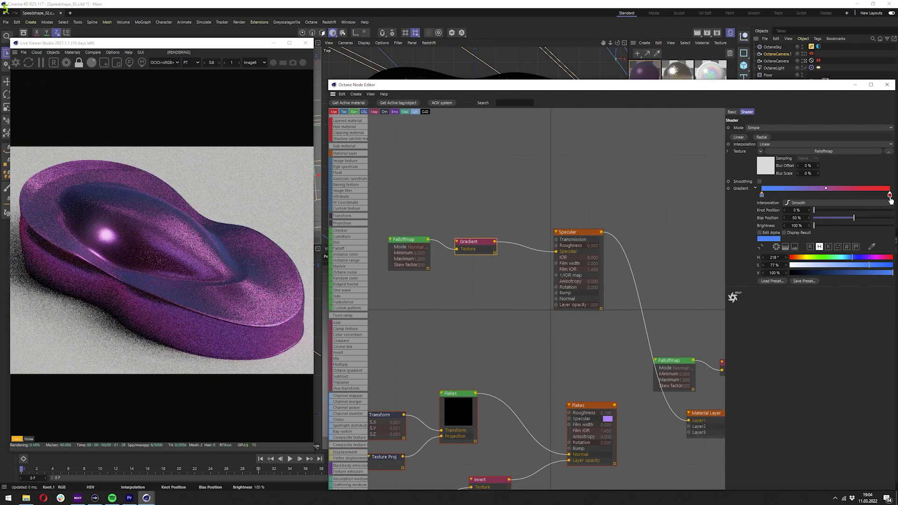
pyautogui.click(889, 194)
# Step: Darken the end knot of the base Gradient that feeds the car material's Diffuse input
pyautogui.moveTo(563, 257); pyautogui.dragTo(543, 246, button='middle')
pyautogui.moveTo(634, 348); pyautogui.dragTo(491, 329, button='middle')
pyautogui.click(573, 337)
pyautogui.click(889, 194)
pyautogui.moveTo(851, 272); pyautogui.dragTo(829, 274)
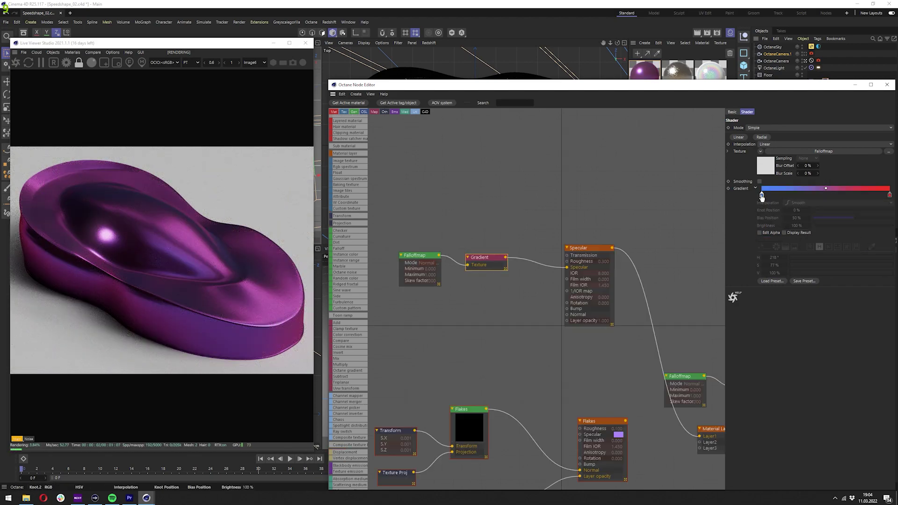
# Step: Change the specular gradient's first knot to cyan-blue with hue 197°, saturation 100% and value 100%
pyautogui.doubleClick(761, 195)
pyautogui.moveTo(767, 210); pyautogui.dragTo(765, 210)
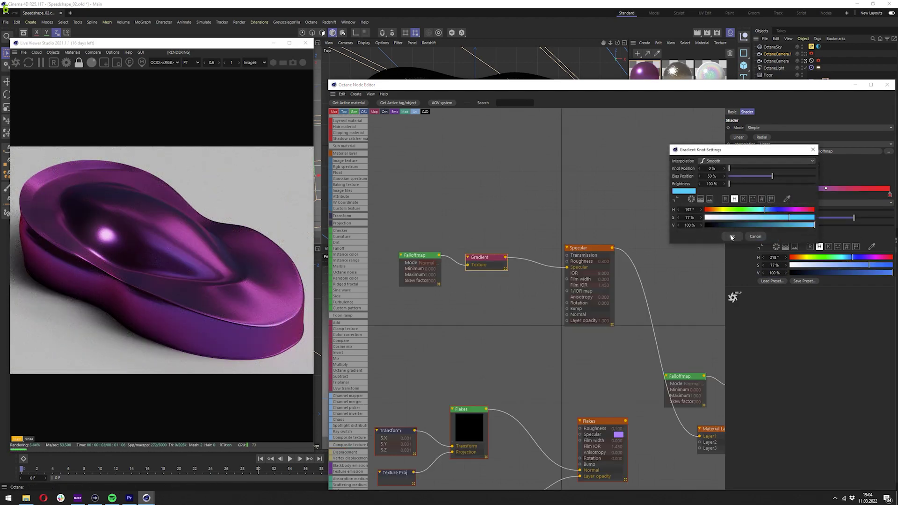
pyautogui.click(732, 236)
pyautogui.moveTo(869, 266); pyautogui.dragTo(893, 265)
# Step: Adjust the falloff skew factor of the Falloffmap that drives the specular Gradient
pyautogui.click(823, 151)
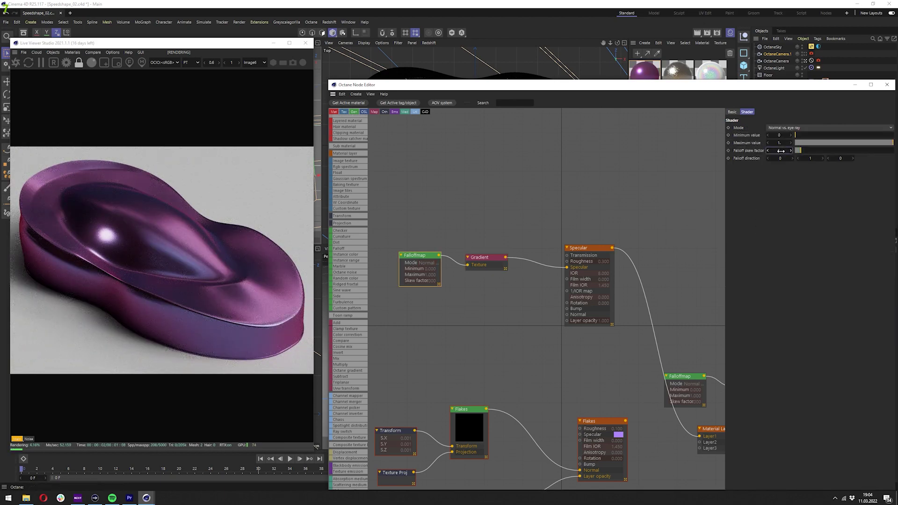
pyautogui.press('Return')
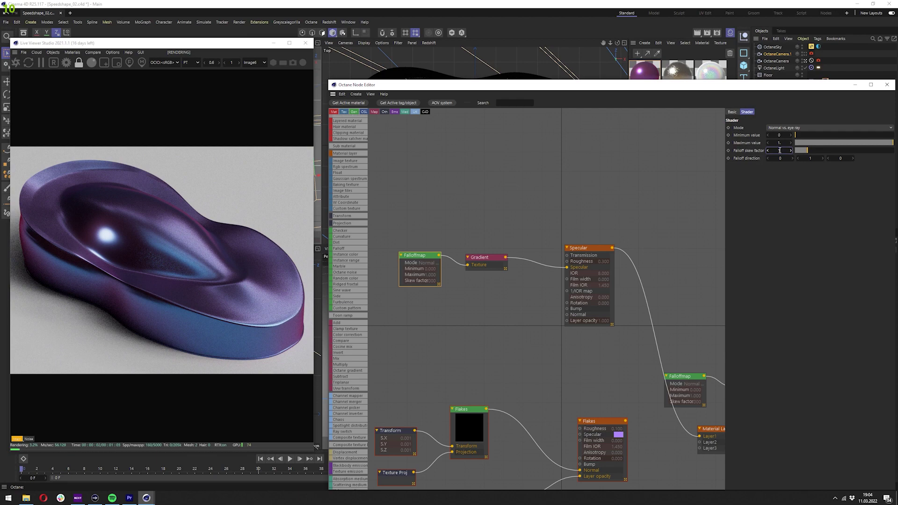
pyautogui.press('Return')
pyautogui.click(477, 264)
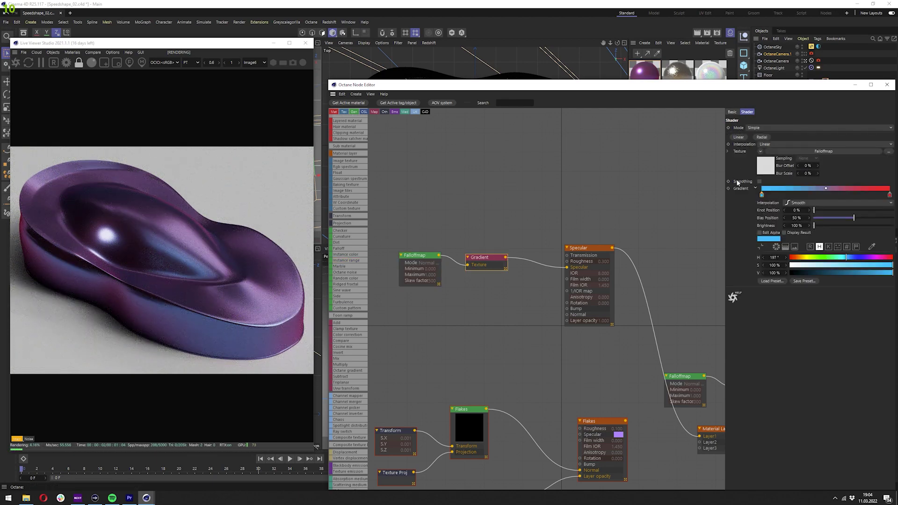
pyautogui.click(417, 262)
pyautogui.moveTo(805, 151)
pyautogui.mouseDown()
pyautogui.moveTo(857, 149)
pyautogui.moveTo(818, 151)
pyautogui.mouseUp()
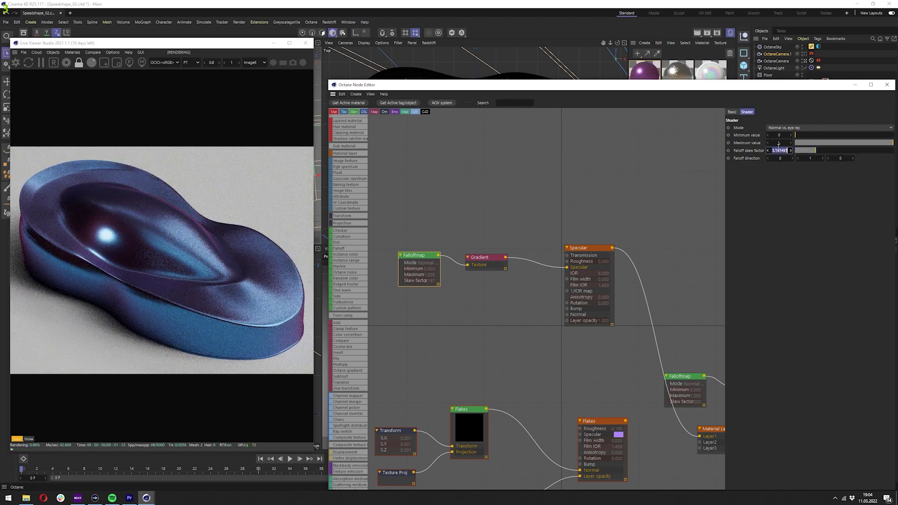
# Step: Set the specular gradient's red end knot to saturation 99% and add a purple middle knot with hue 286.168°, saturation 70%, value 88%
pyautogui.doubleClick(890, 194)
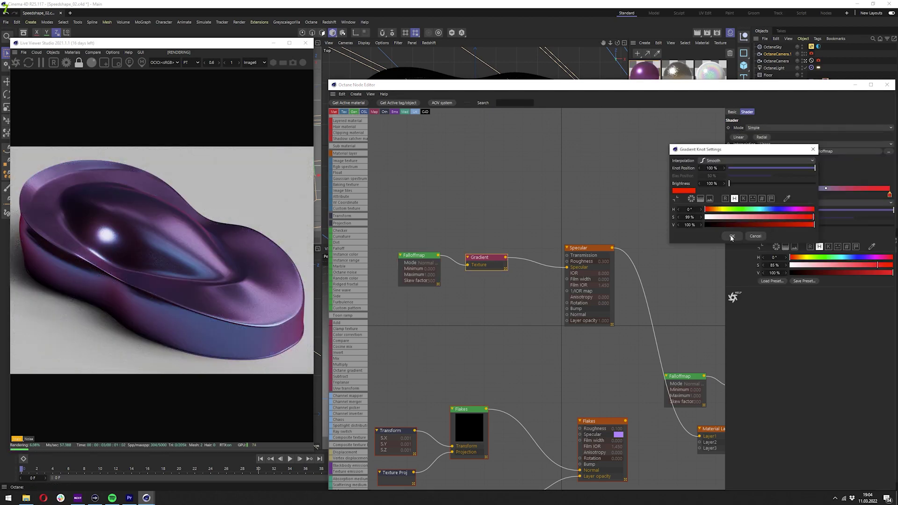
pyautogui.click(732, 236)
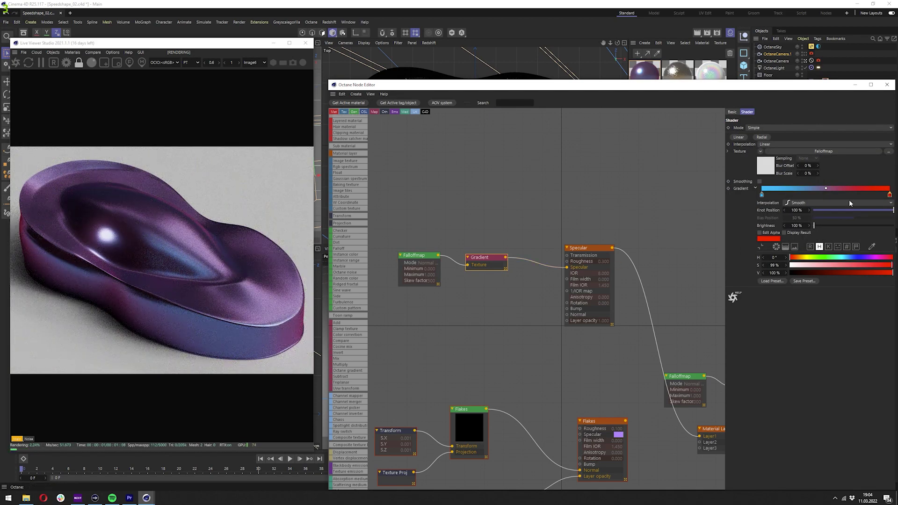
pyautogui.click(825, 194)
pyautogui.doubleClick(825, 195)
pyautogui.moveTo(784, 225)
pyautogui.mouseDown()
pyautogui.moveTo(802, 225)
pyautogui.moveTo(781, 218)
pyautogui.mouseUp()
pyautogui.click(732, 235)
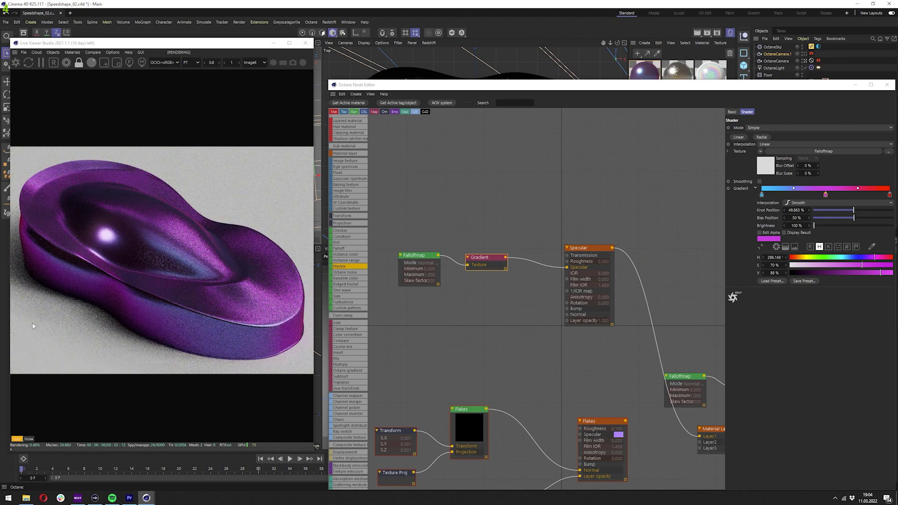
# Step: Reduce the specular gradient's purple middle knot to saturation 50% and darken it
pyautogui.doubleClick(826, 194)
pyautogui.moveTo(781, 216); pyautogui.dragTo(760, 217)
pyautogui.click(732, 235)
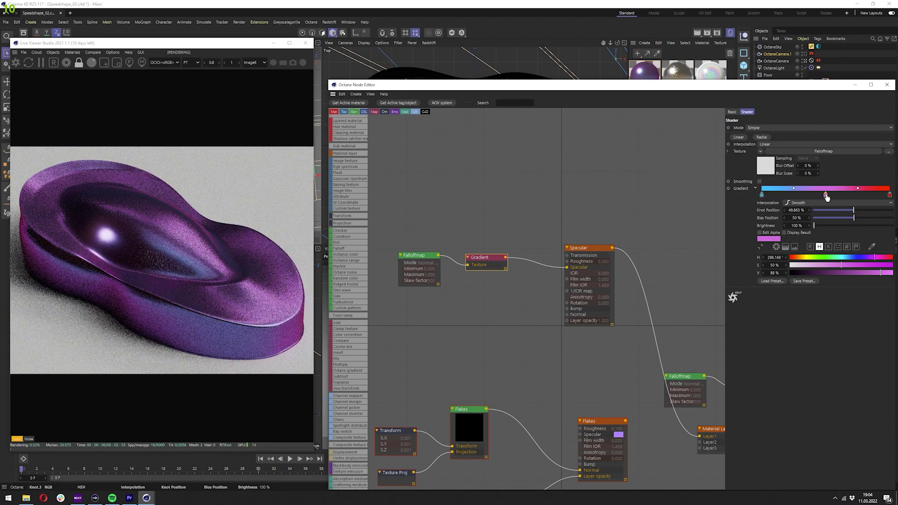
pyautogui.click(825, 199)
pyautogui.doubleClick(825, 198)
pyautogui.moveTo(803, 225); pyautogui.dragTo(790, 226)
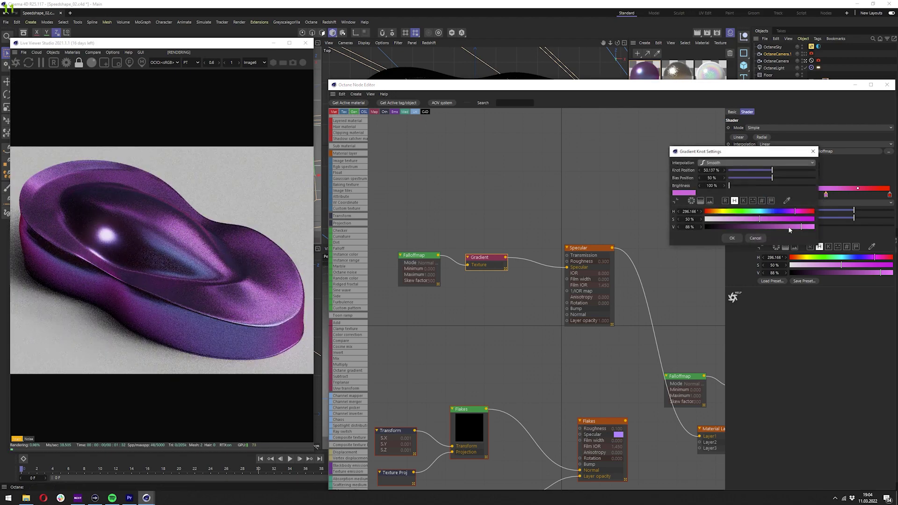
pyautogui.moveTo(767, 151); pyautogui.dragTo(680, 148)
pyautogui.click(646, 234)
pyautogui.moveTo(848, 272); pyautogui.dragTo(830, 267)
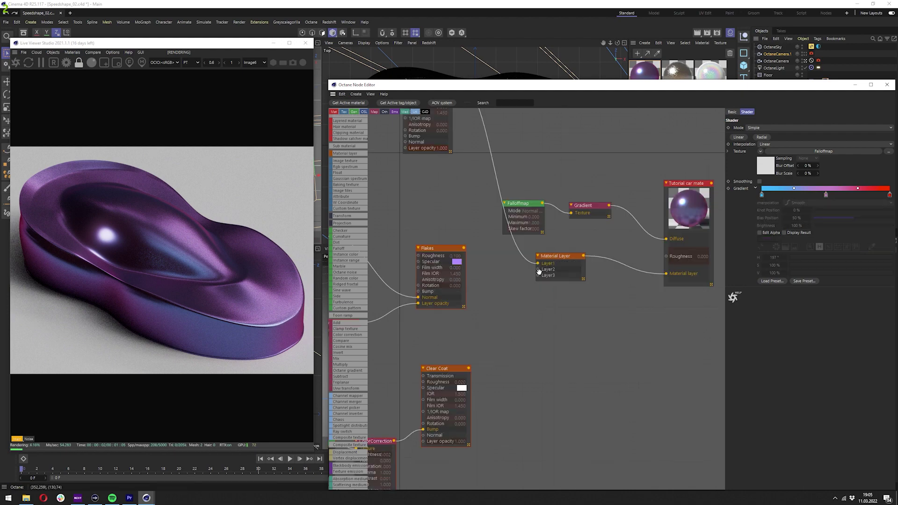
# Step: Connect the Flakes layer to Layer2 of the Material Layer and change its Specular colour to white
pyautogui.click(538, 271)
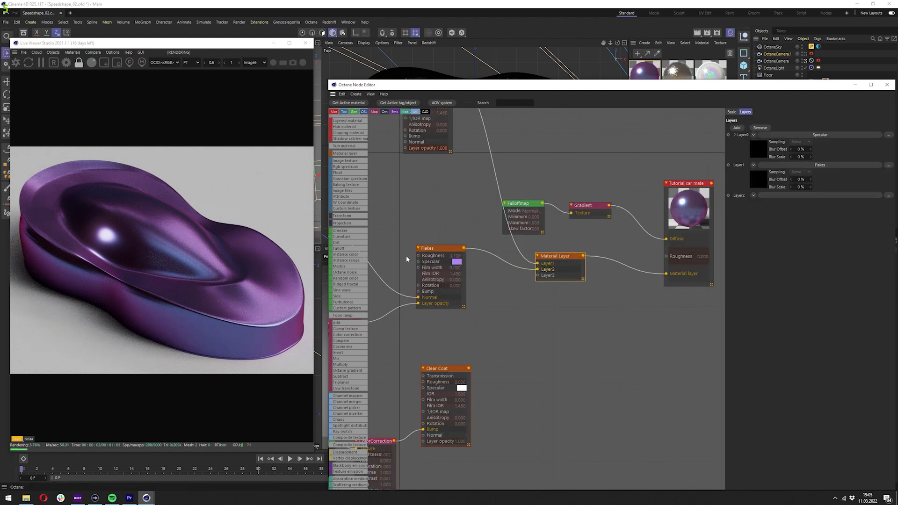
pyautogui.moveTo(412, 257); pyautogui.dragTo(585, 283, button='middle')
pyautogui.click(585, 283)
pyautogui.click(765, 112)
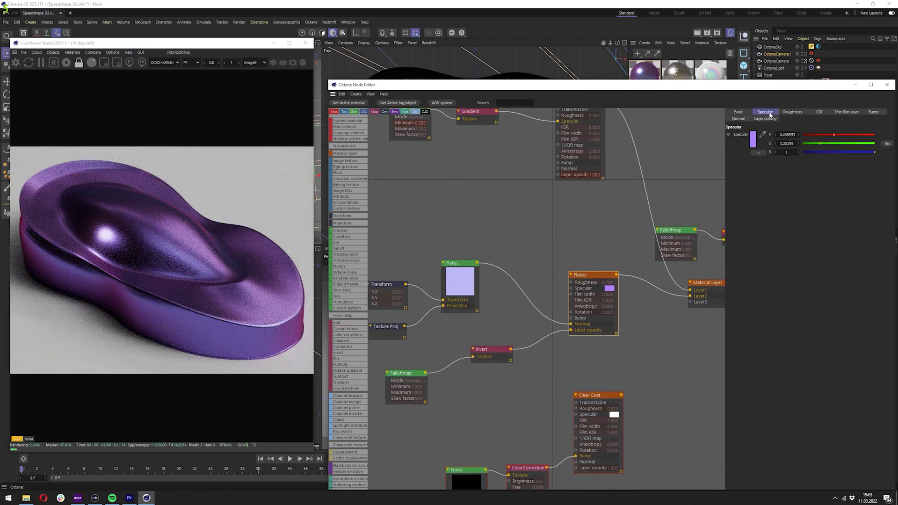
pyautogui.click(754, 140)
pyautogui.moveTo(694, 188); pyautogui.dragTo(681, 178)
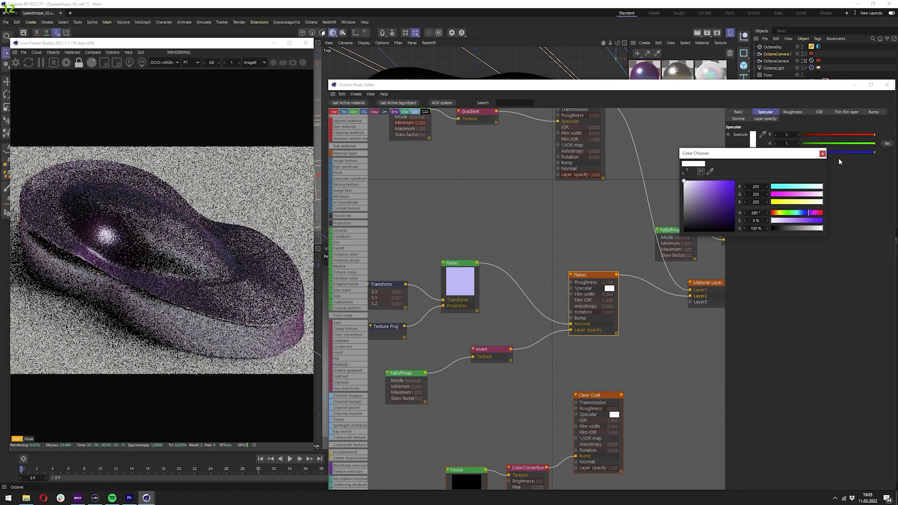
pyautogui.click(821, 153)
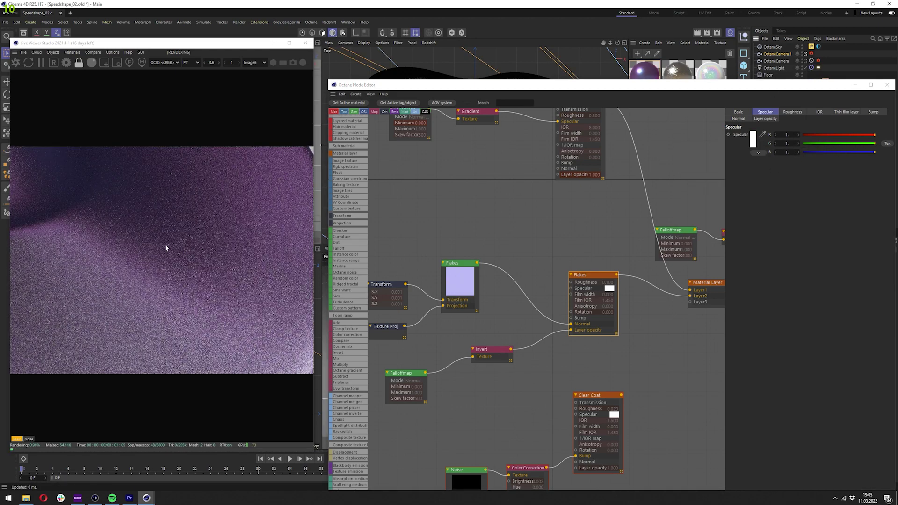
# Step: Give the Flakes layer a thin film with a film width of about 0.36 and a film IOR of 1
pyautogui.scroll(-6, 158, 236)
pyautogui.scroll(5, 149, 230)
pyautogui.scroll(-1, 152, 231)
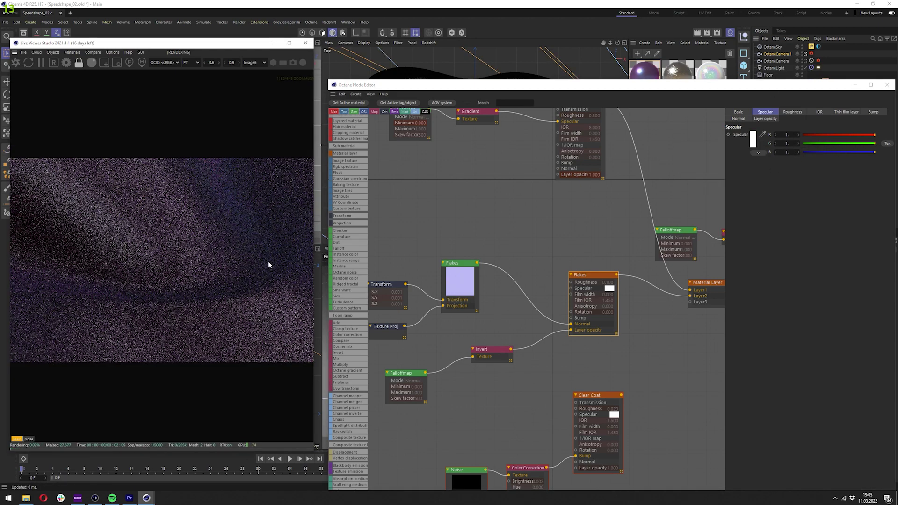
pyautogui.click(846, 112)
pyautogui.moveTo(785, 143); pyautogui.dragTo(818, 135)
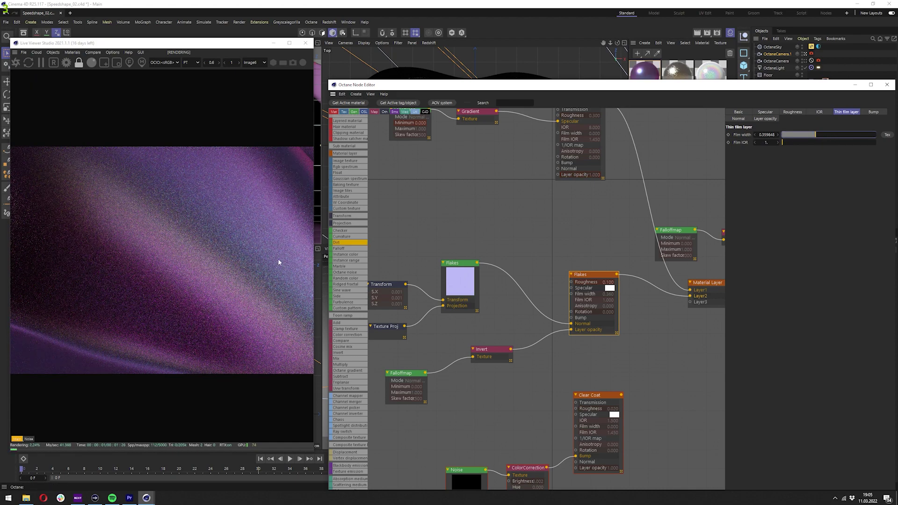
pyautogui.click(805, 61)
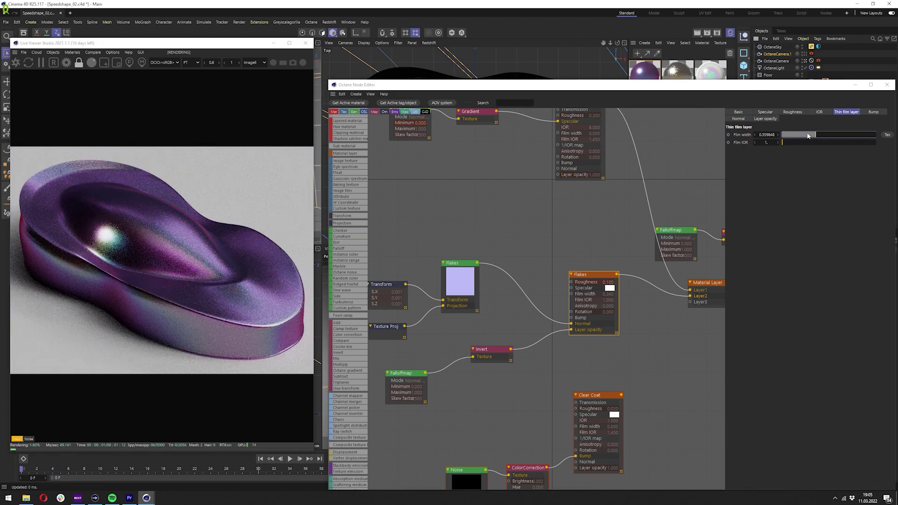
# Step: Set the flakes Transform scale to 0.01 on all axes and redraw the render region over the zoomed-in paint surface
pyautogui.scroll(3, 218, 254)
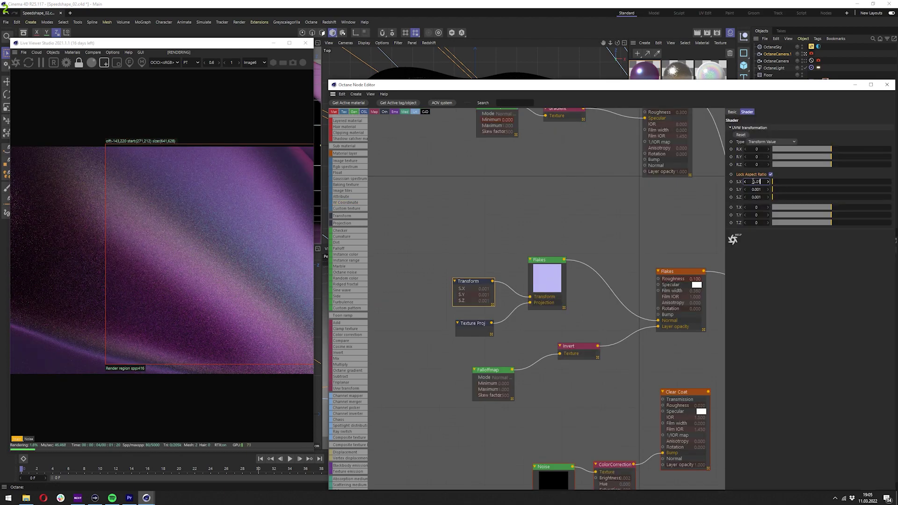
pyautogui.press('Return')
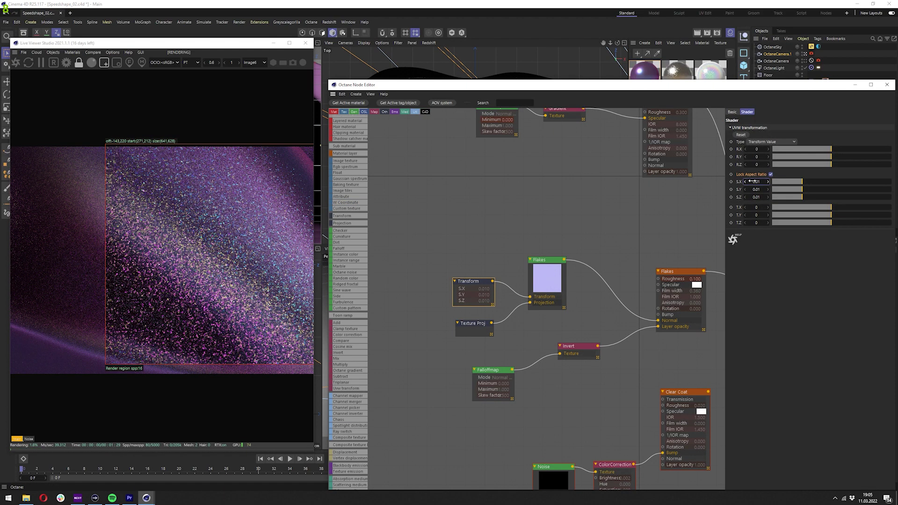
pyautogui.click(106, 64)
pyautogui.click(105, 63)
pyautogui.moveTo(89, 173); pyautogui.dragTo(268, 322)
# Step: Set the Flakes layer's film width to about 0.46 and draw a larger render region over the close-up
pyautogui.click(688, 286)
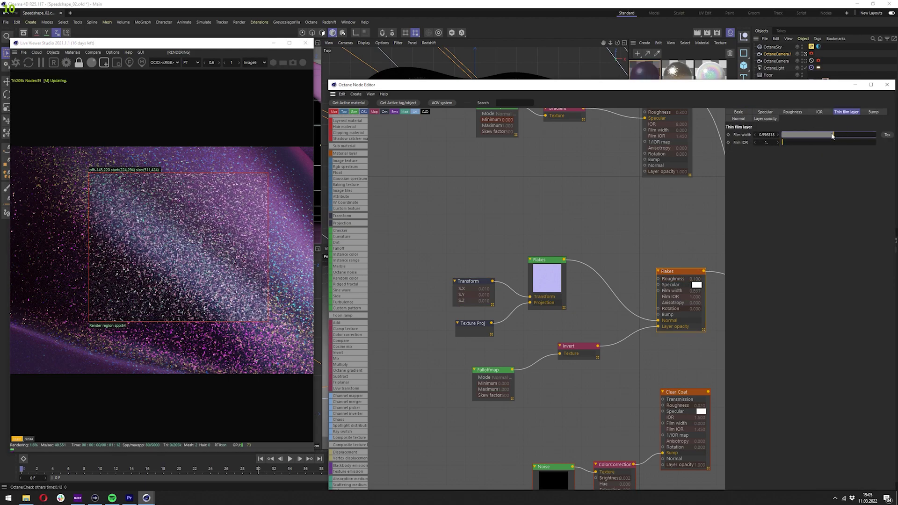
pyautogui.click(104, 62)
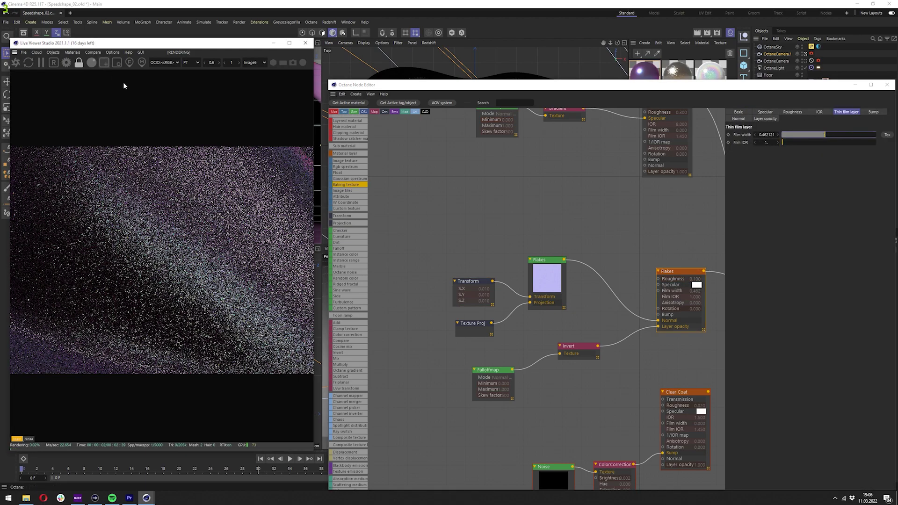
pyautogui.click(104, 63)
pyautogui.moveTo(39, 140); pyautogui.dragTo(281, 367)
# Step: Connect the Flakes texture node to the Flakes layer's Film width input
pyautogui.moveTo(604, 292); pyautogui.dragTo(521, 298, button='middle')
pyautogui.moveTo(480, 266); pyautogui.dragTo(574, 298)
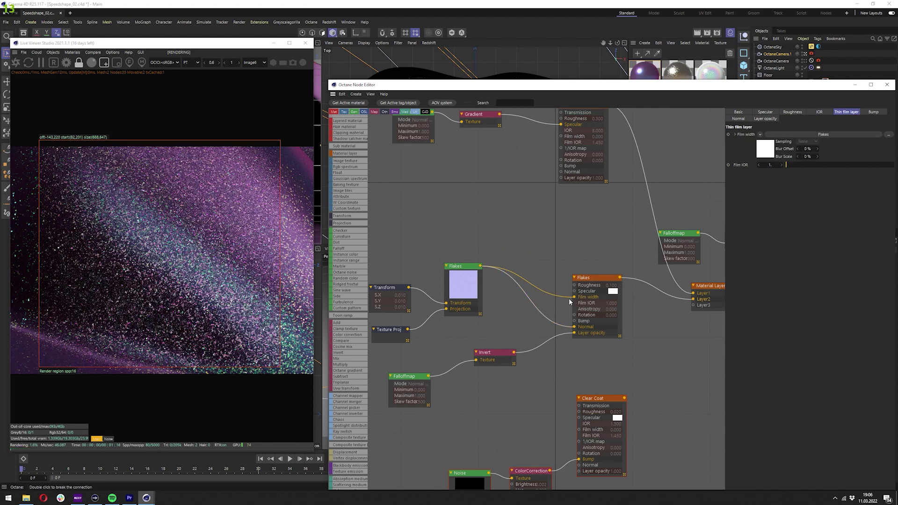
# Step: Insert a ColorCorrection node between the Flakes texture and the Flakes layer's Film width, with brightness about 0.51
pyautogui.moveTo(73, 343); pyautogui.dragTo(269, 145)
pyautogui.moveTo(347, 335); pyautogui.dragTo(426, 323)
pyautogui.moveTo(540, 291); pyautogui.dragTo(528, 227)
pyautogui.moveTo(872, 159); pyautogui.dragTo(830, 159)
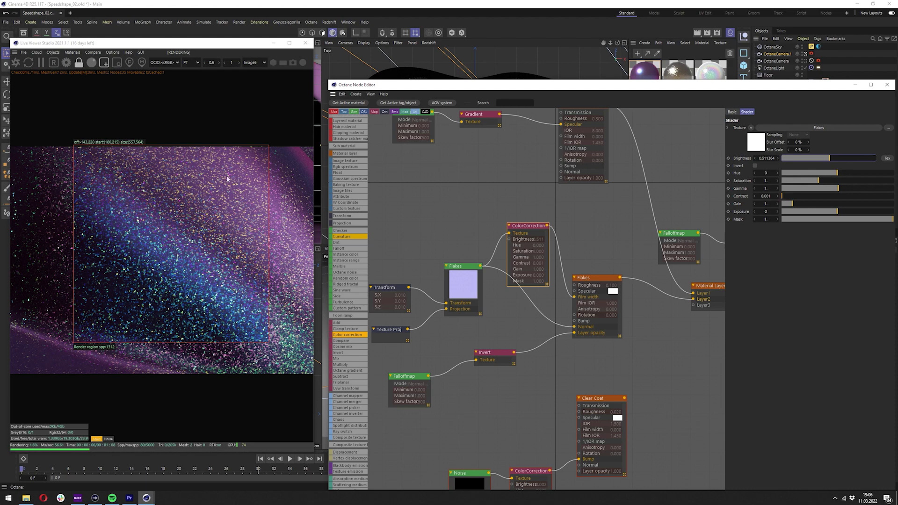
# Step: Inspect the flake close-up with redrawn render regions, clear the region and switch to the camera framing the whole body
pyautogui.moveTo(60, 274); pyautogui.dragTo(14, 153)
pyautogui.moveTo(157, 334); pyautogui.dragTo(7, 142)
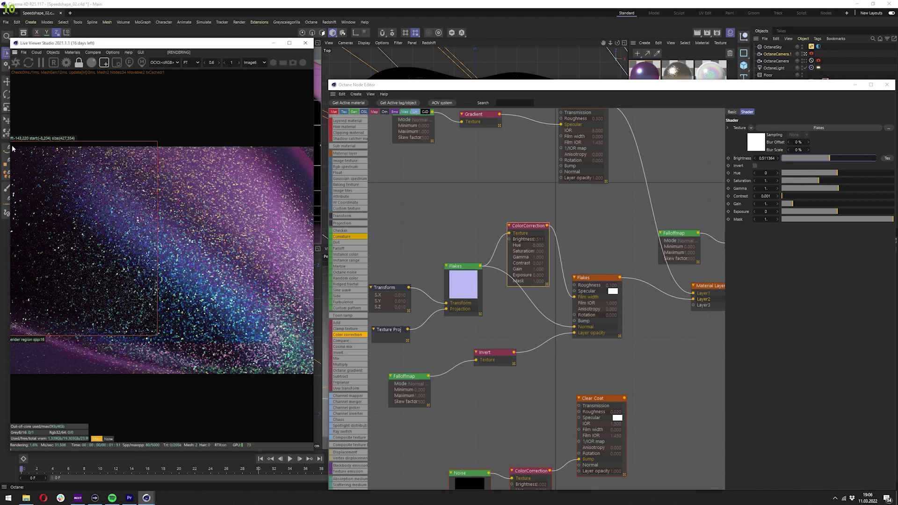
pyautogui.moveTo(36, 357); pyautogui.dragTo(313, 87)
pyautogui.click(104, 63)
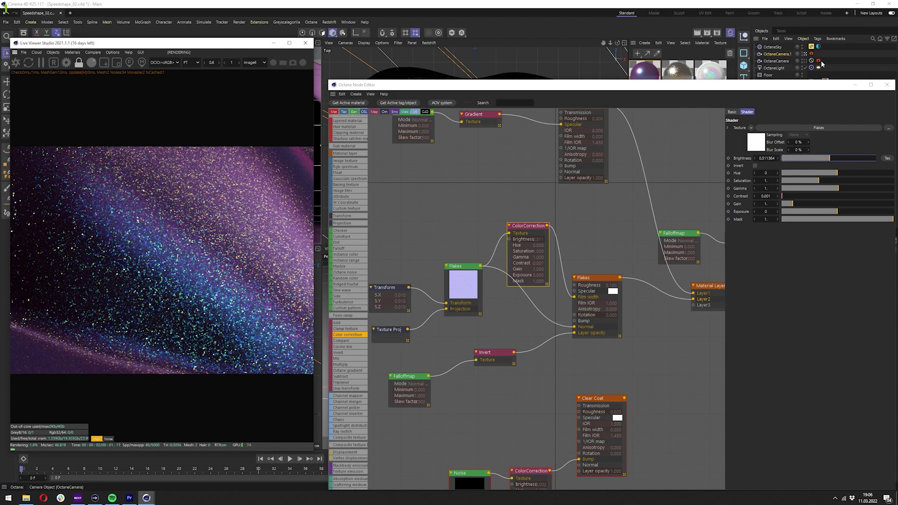
pyautogui.click(805, 61)
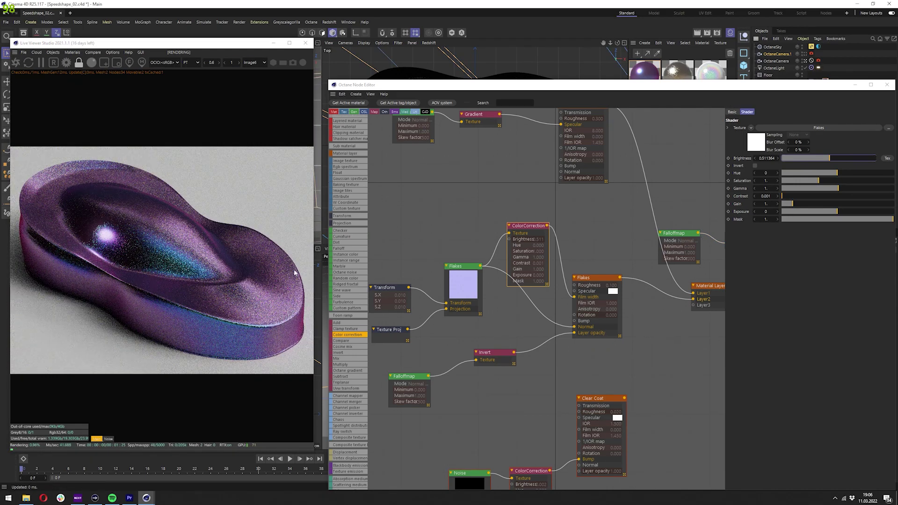
# Step: Set the flakes Transform scale to 0.001 on all axes and preview it with a render region over the body's recess
pyautogui.click(384, 287)
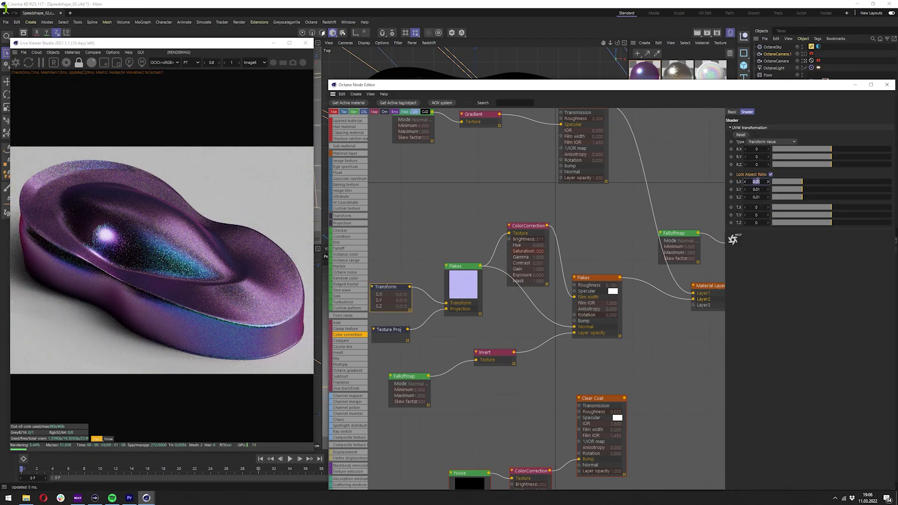
pyautogui.press('Return')
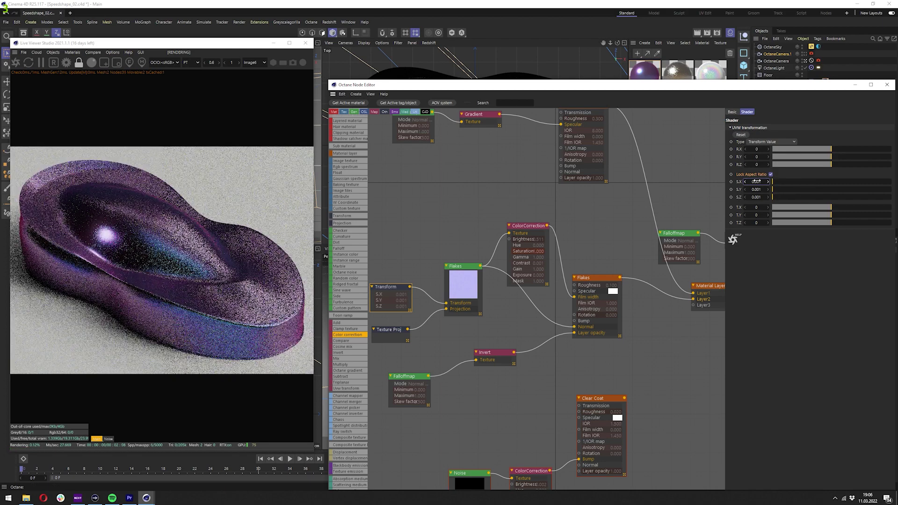
pyautogui.click(103, 62)
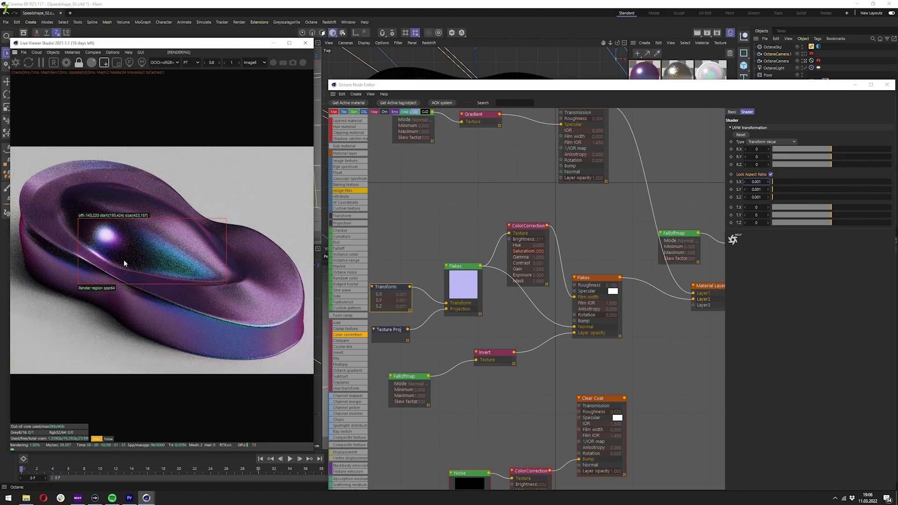
pyautogui.moveTo(86, 220); pyautogui.dragTo(142, 259)
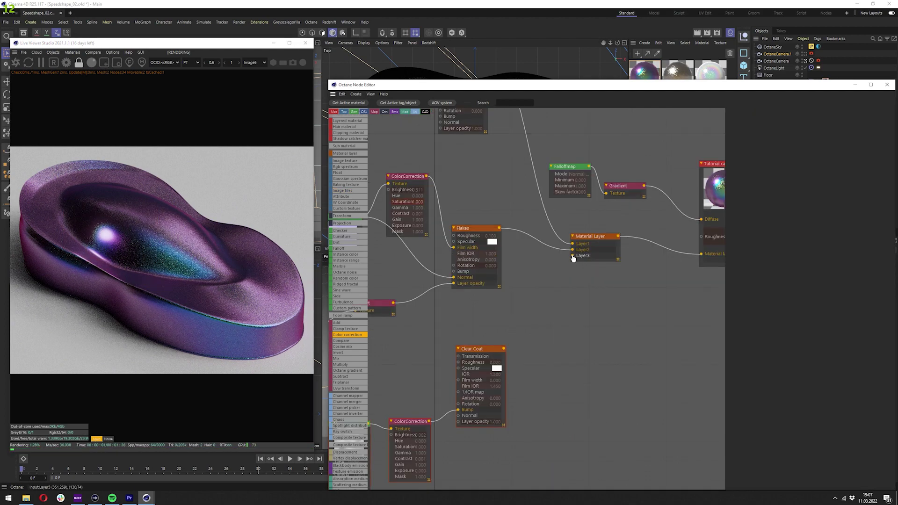
# Step: Connect the Clear Coat layer to the Material Layer's Layer3 input
pyautogui.moveTo(572, 255); pyautogui.dragTo(504, 348)
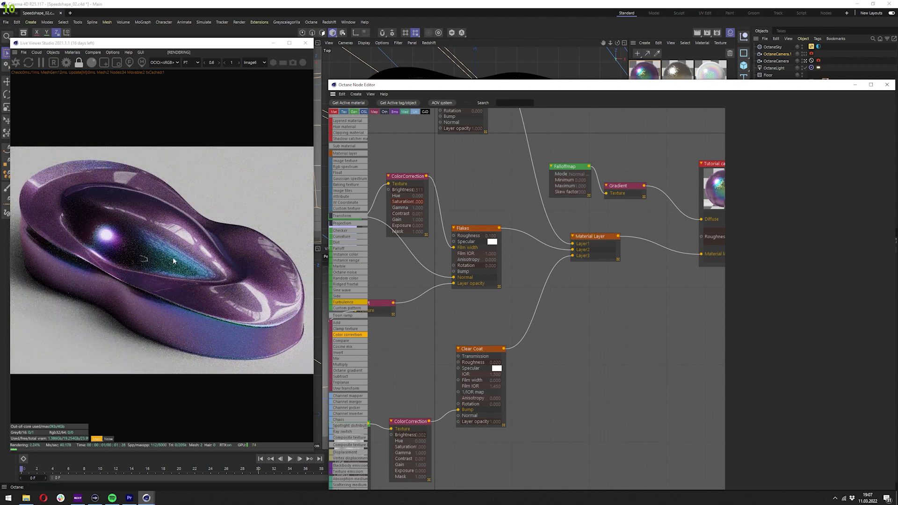
# Step: Remove the middle knot from the Specular layer's gradient and color the ends blue (hue 247°) and pink (hue 329°, saturation 99%)
pyautogui.moveTo(505, 300); pyautogui.dragTo(536, 344, button='middle')
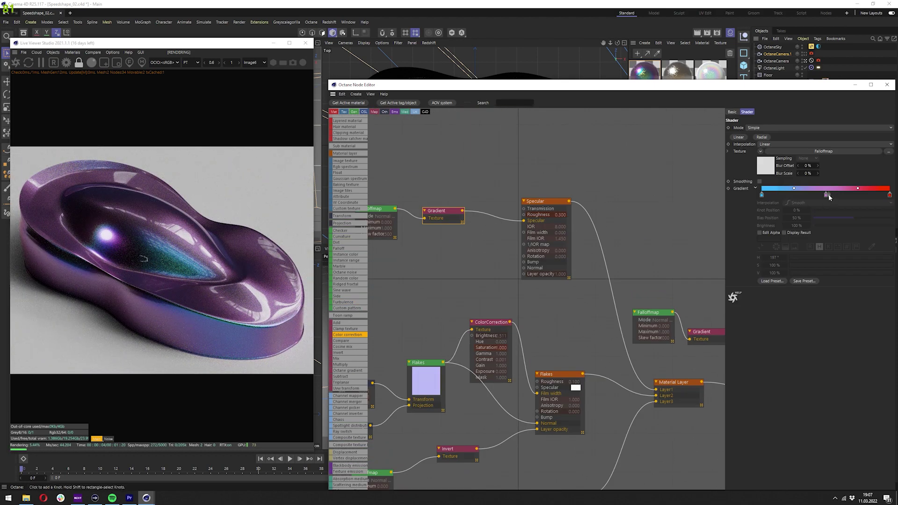
pyautogui.moveTo(827, 195); pyautogui.dragTo(844, 217)
pyautogui.click(890, 195)
pyautogui.doubleClick(762, 195)
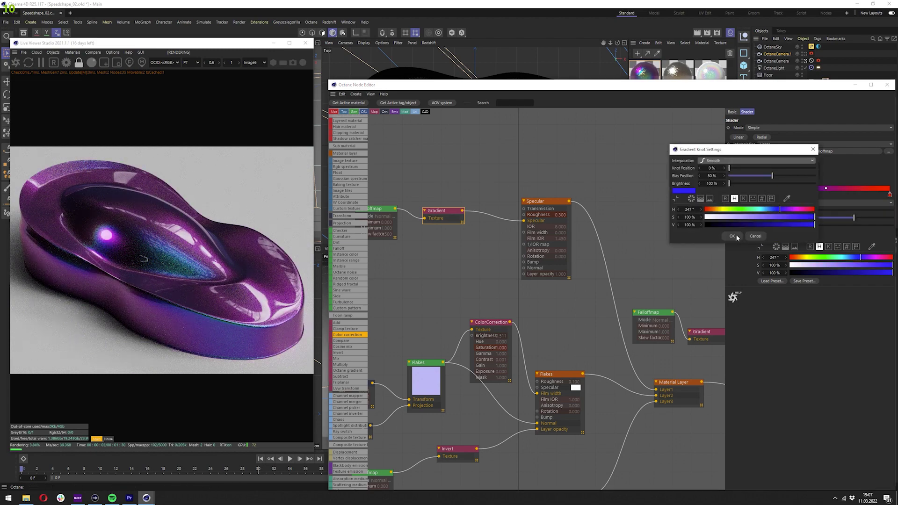
pyautogui.click(732, 237)
pyautogui.click(889, 195)
pyautogui.doubleClick(890, 195)
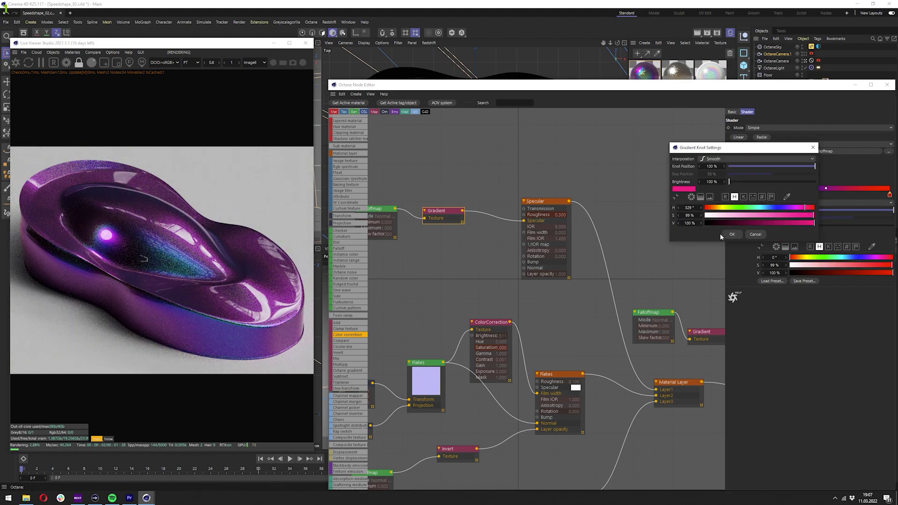
pyautogui.click(732, 236)
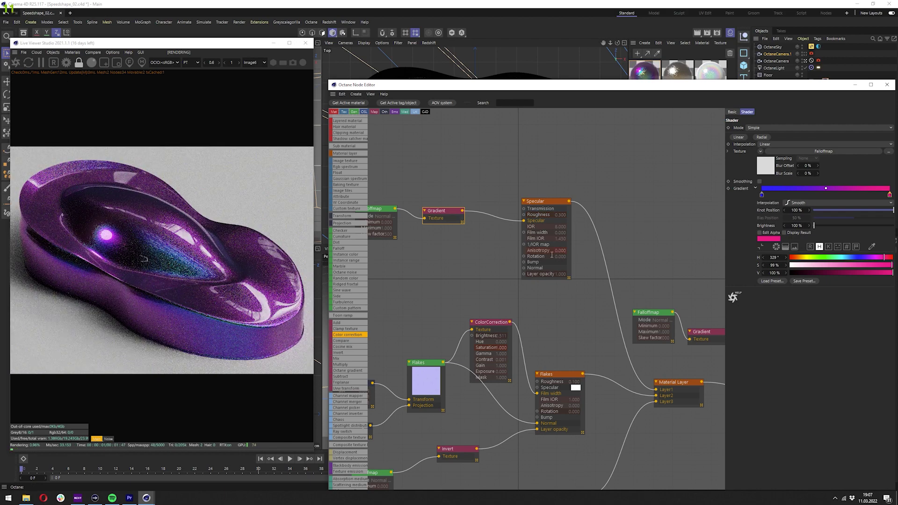
# Step: Try a lower brightness on the ColorCorrection node that feeds the Flakes film width
pyautogui.click(388, 211)
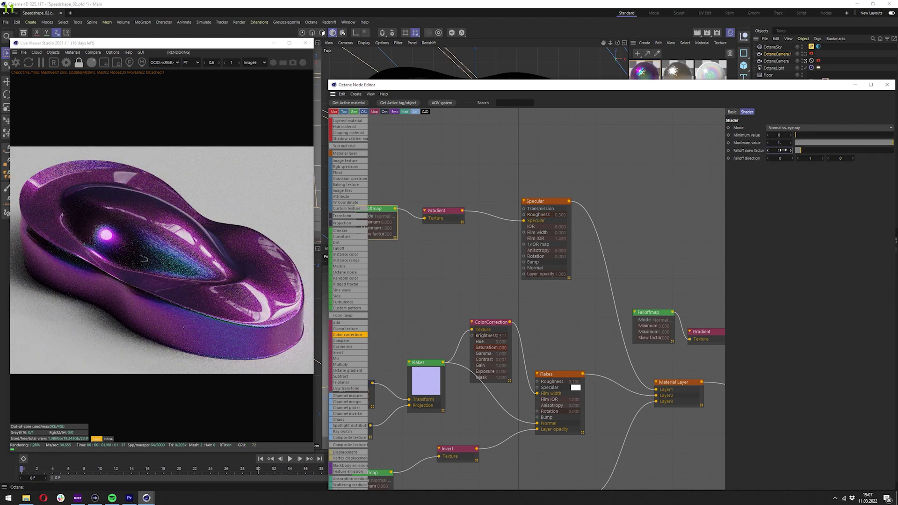
pyautogui.click(487, 324)
pyautogui.moveTo(834, 158)
pyautogui.mouseDown()
pyautogui.moveTo(850, 157)
pyautogui.moveTo(817, 159)
pyautogui.mouseUp()
pyautogui.click(829, 159)
# Step: Set the Clear Coat layer's IOR to 2
pyautogui.moveTo(572, 483); pyautogui.dragTo(498, 339, button='middle')
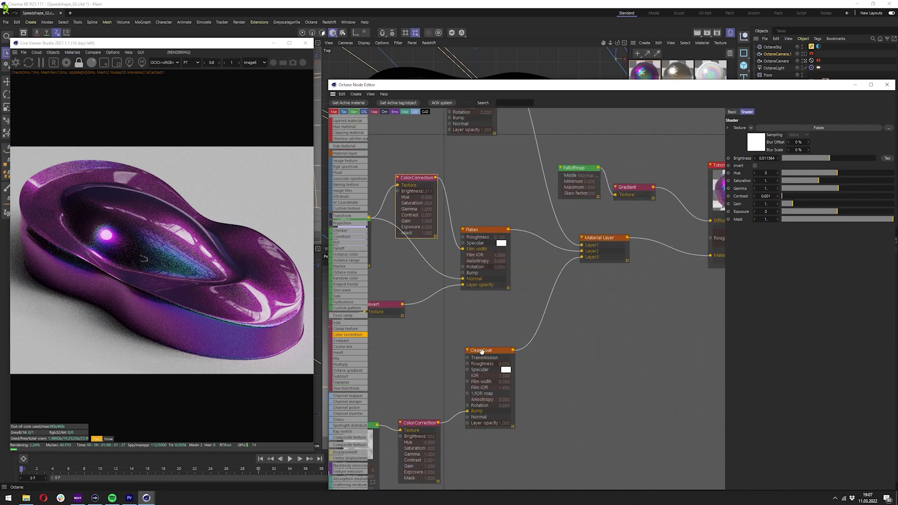
pyautogui.click(497, 350)
pyautogui.click(847, 113)
pyautogui.click(819, 112)
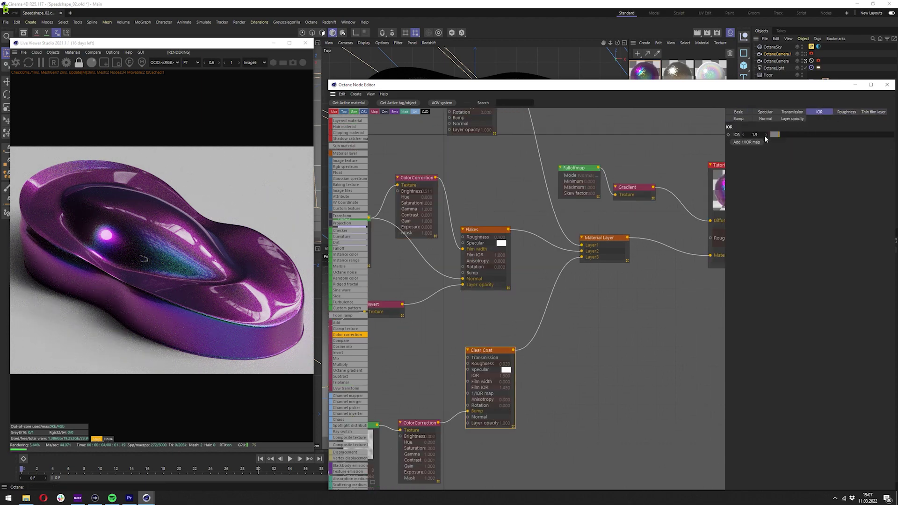
# Step: Try Clear Coat roughness values of 0.2 and 0.1, comparing them with a render region on the body
pyautogui.click(849, 112)
pyautogui.doubleClick(765, 135)
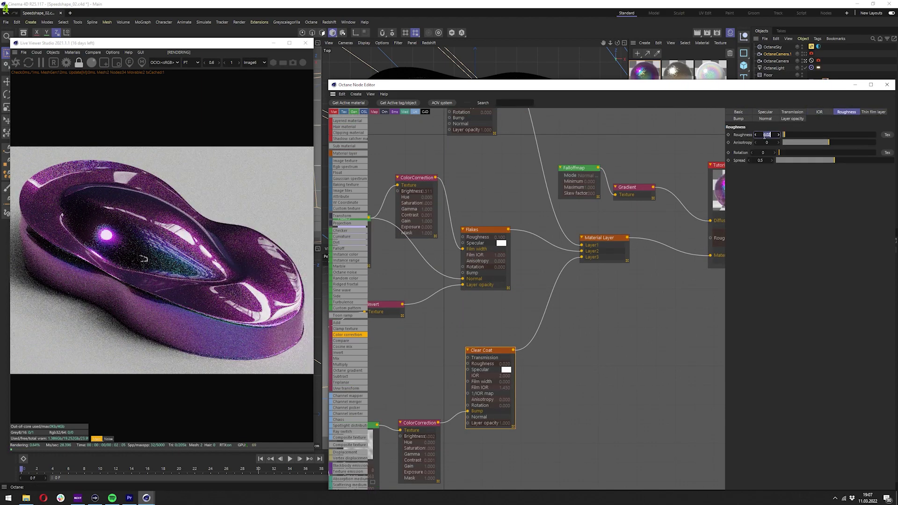
pyautogui.write('0.2')
pyautogui.press('Return')
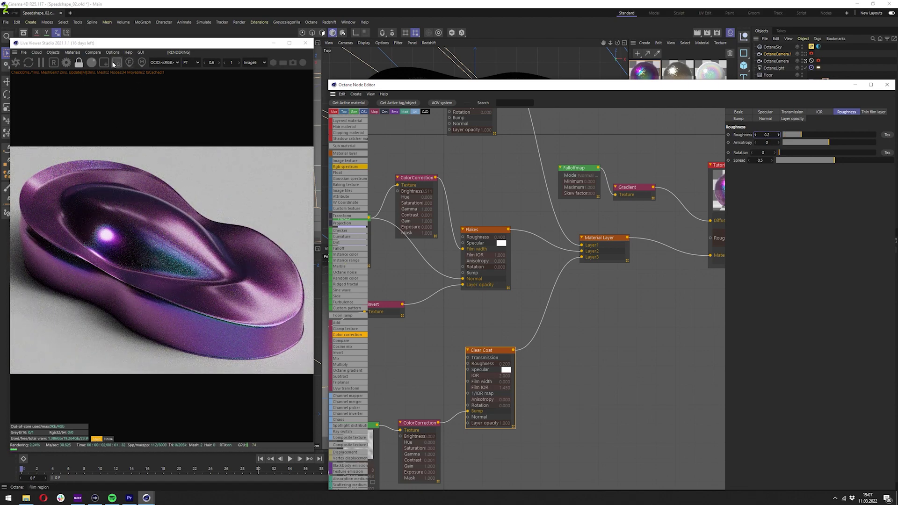
pyautogui.click(104, 62)
pyautogui.moveTo(65, 167); pyautogui.dragTo(178, 214)
pyautogui.click(764, 134)
pyautogui.write('0.1')
pyautogui.press('Return')
pyautogui.click(105, 63)
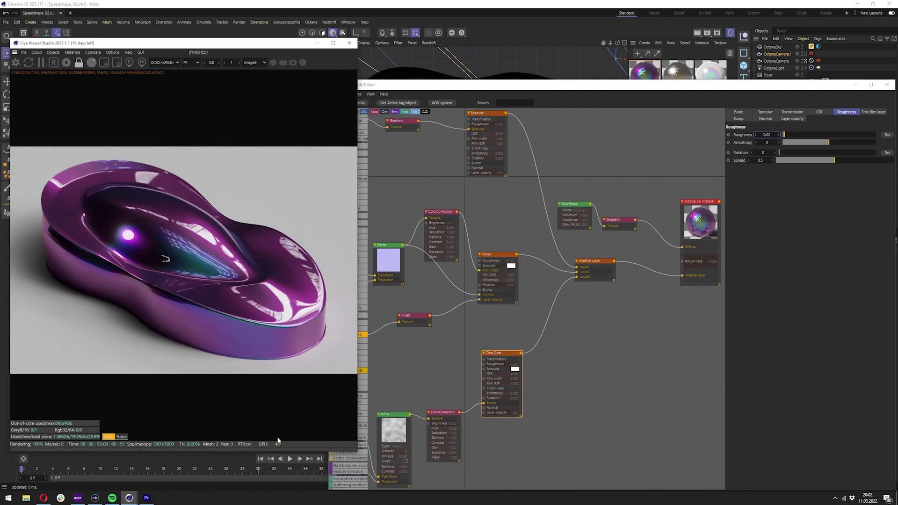
# Step: Examine how the Specular, Flakes and Clear Coat branches connect through the Material Layer to the final material
pyautogui.scroll(-2, 450, 390)
pyautogui.moveTo(454, 390); pyautogui.dragTo(417, 397, button='middle')
pyautogui.scroll(2, 545, 390)
pyautogui.scroll(2, 686, 260)
pyautogui.moveTo(685, 260); pyautogui.dragTo(640, 299, button='middle')
pyautogui.moveTo(670, 251); pyautogui.dragTo(671, 235)
pyautogui.moveTo(635, 300); pyautogui.dragTo(692, 317, button='middle')
pyautogui.moveTo(624, 289); pyautogui.dragTo(572, 317, button='middle')
pyautogui.moveTo(603, 334); pyautogui.dragTo(529, 286)
pyautogui.moveTo(636, 355); pyautogui.dragTo(600, 383, button='middle')
pyautogui.moveTo(483, 299); pyautogui.dragTo(623, 333, button='middle')
# Step: Duplicate the Specular layer's Falloffmap and Gradient pair and connect the copied Gradient to the Flakes layer's Specular input
pyautogui.moveTo(445, 287); pyautogui.dragTo(424, 268)
pyautogui.moveTo(422, 268); pyautogui.dragTo(525, 287, button='middle')
pyautogui.moveTo(526, 289); pyautogui.dragTo(416, 254)
pyautogui.moveTo(417, 254); pyautogui.dragTo(478, 278, button='middle')
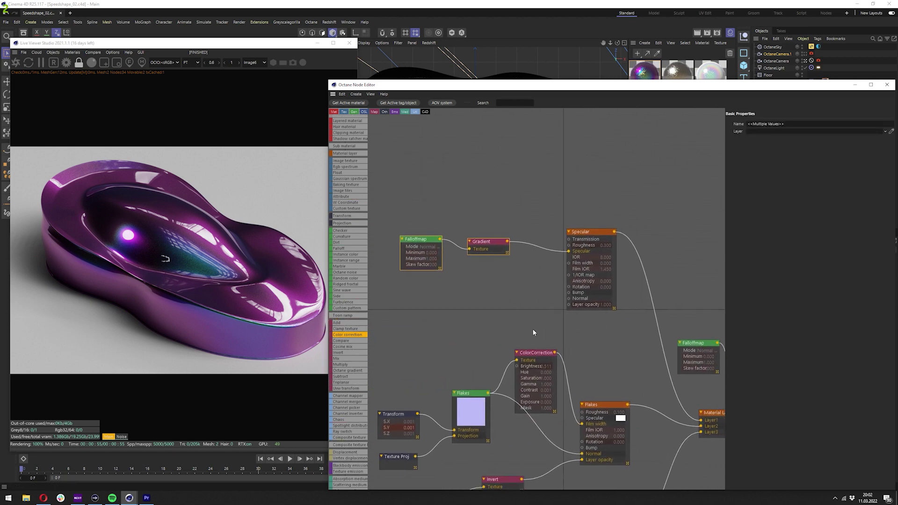
pyautogui.moveTo(530, 328); pyautogui.dragTo(564, 261, button='middle')
pyautogui.keyDown('ctrl'); pyautogui.moveTo(491, 152); pyautogui.dragTo(488, 216); pyautogui.keyUp('ctrl')
pyautogui.moveTo(595, 327); pyautogui.dragTo(517, 215)
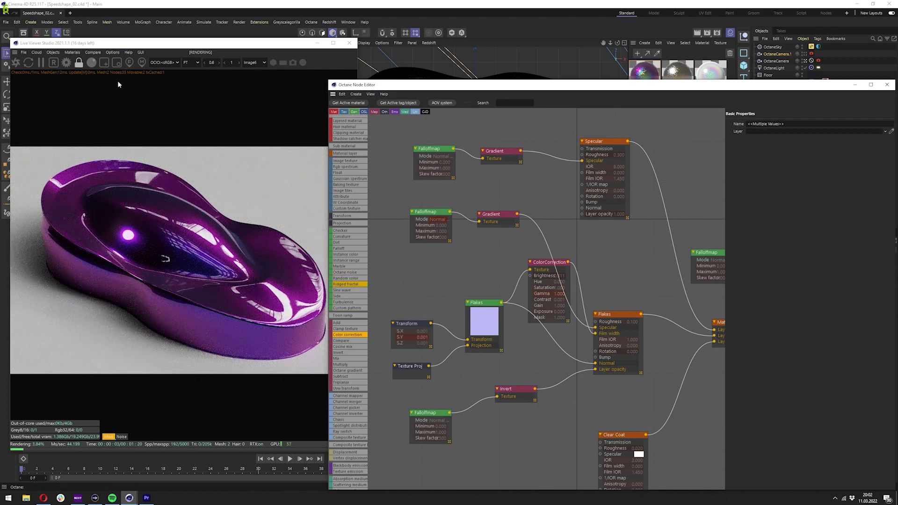
# Step: Check the flake coloring with render regions over several parts of the body, and turn the region off
pyautogui.click(104, 63)
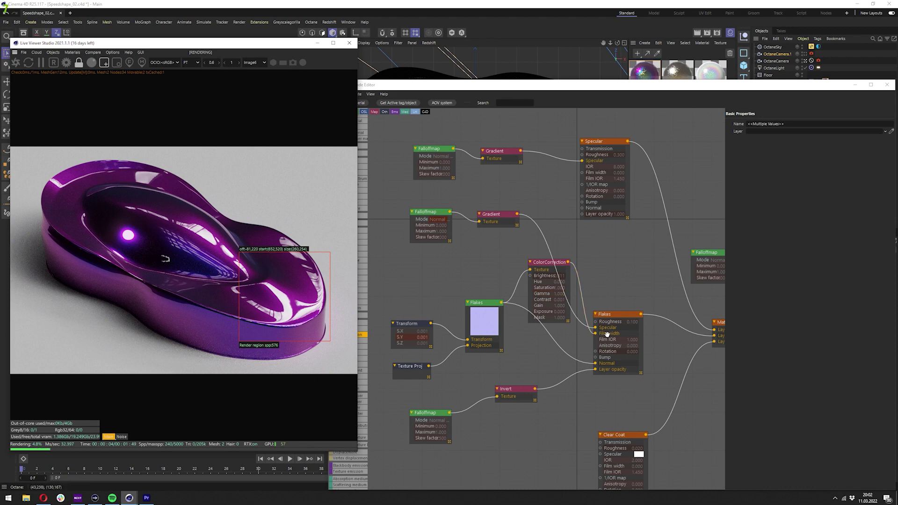
pyautogui.moveTo(173, 247); pyautogui.dragTo(216, 277)
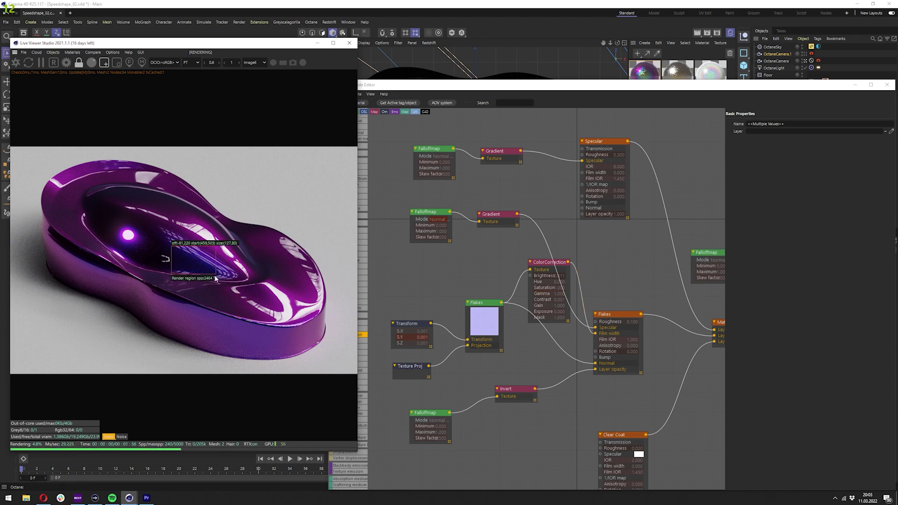
pyautogui.moveTo(114, 227); pyautogui.dragTo(160, 261)
pyautogui.click(105, 62)
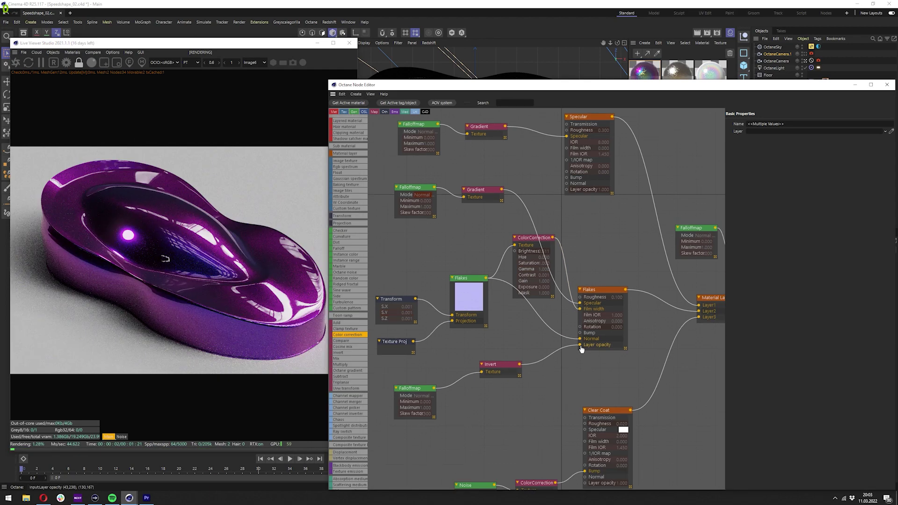
# Step: Disconnect the Invert node from the Flakes layer's Layer opacity input
pyautogui.moveTo(580, 345); pyautogui.dragTo(573, 367)
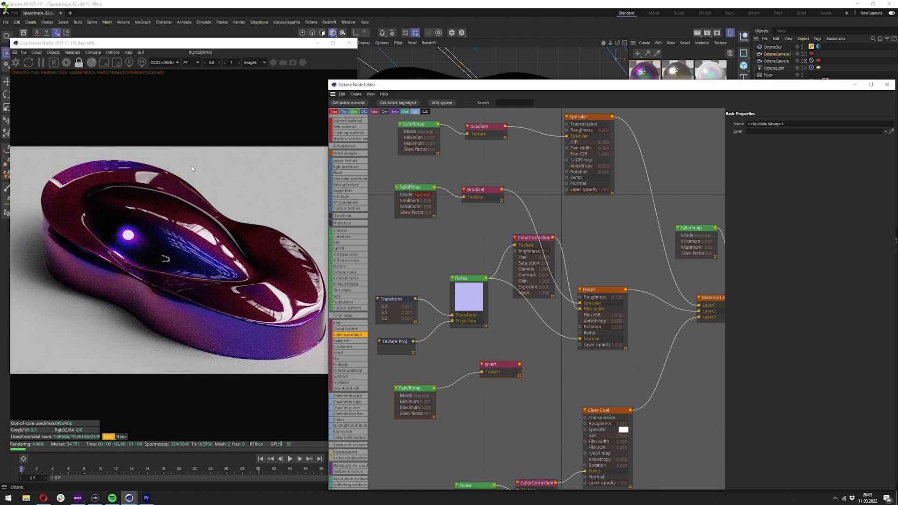
pyautogui.moveTo(567, 363); pyautogui.dragTo(475, 277, button='middle')
pyautogui.moveTo(396, 392); pyautogui.dragTo(427, 304, button='middle')
# Step: Add a Specular layer and a Diffuse layer to the Material Layer node
pyautogui.moveTo(613, 232); pyautogui.dragTo(504, 337, button='middle')
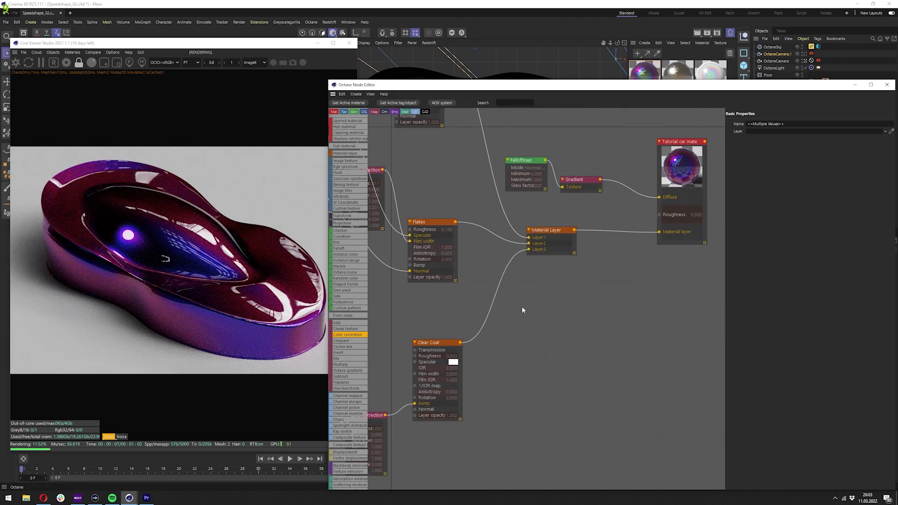
pyautogui.click(546, 230)
pyautogui.click(737, 127)
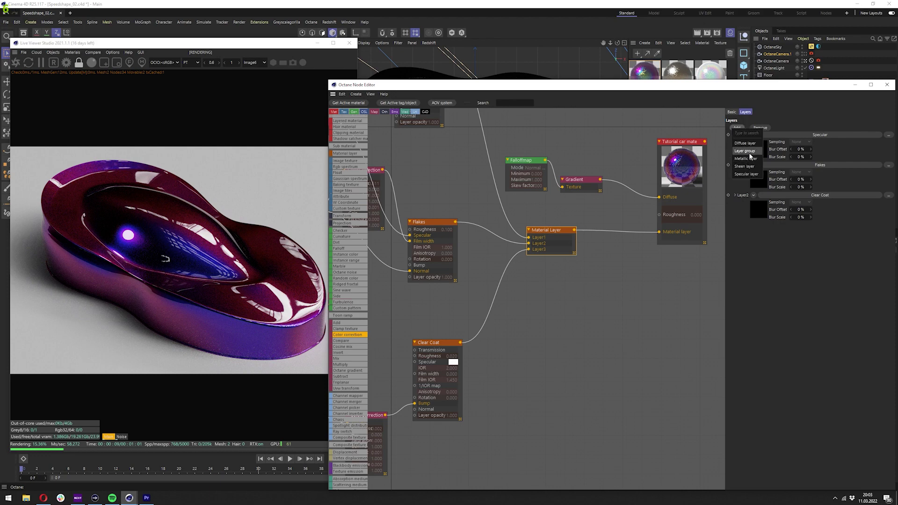
pyautogui.click(746, 174)
pyautogui.moveTo(546, 230); pyautogui.dragTo(572, 228)
pyautogui.moveTo(479, 255); pyautogui.dragTo(482, 334)
pyautogui.click(572, 228)
pyautogui.click(736, 127)
pyautogui.click(745, 143)
pyautogui.moveTo(514, 254); pyautogui.dragTo(496, 423)
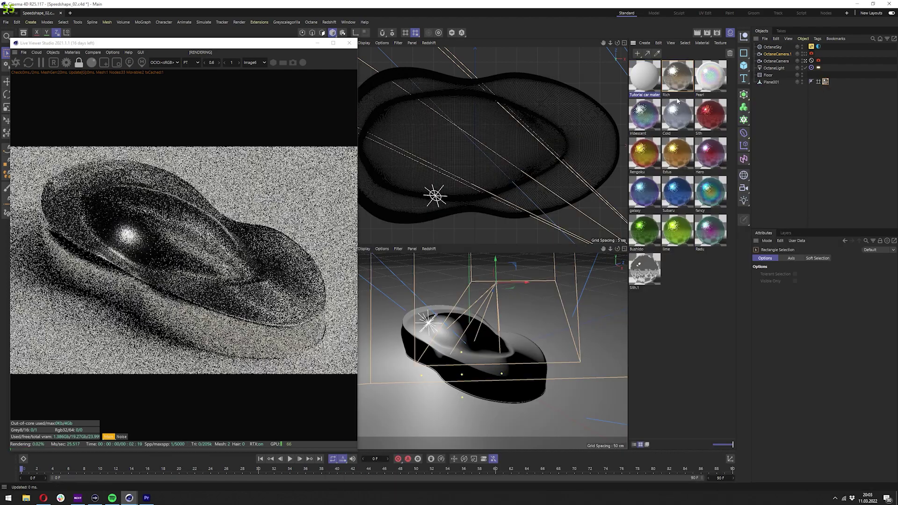
# Step: Replace the Rich material on Plane001 with Pearl and open Pearl's network in the node editor
pyautogui.click(677, 100)
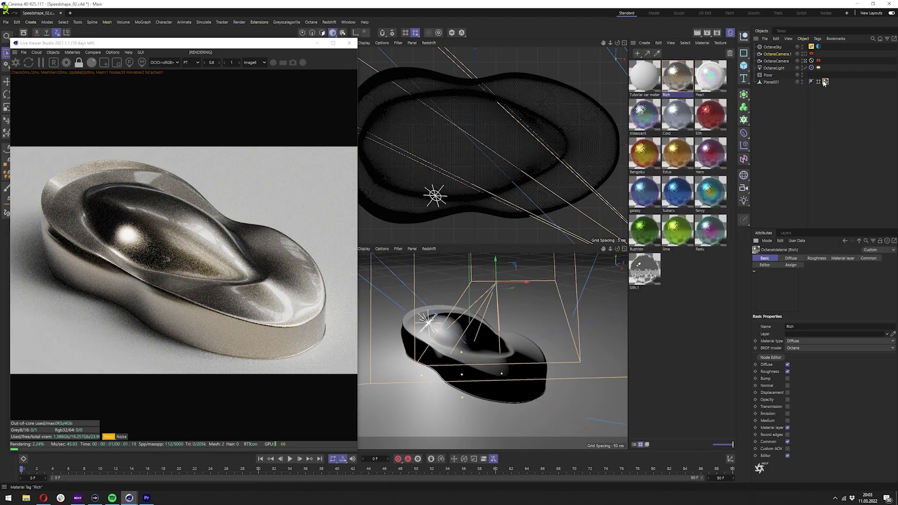
pyautogui.moveTo(648, 118); pyautogui.dragTo(826, 86)
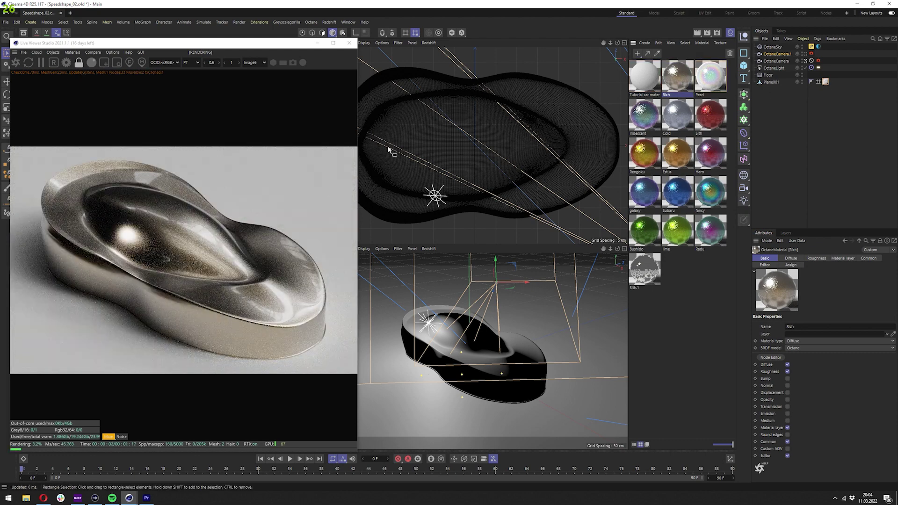
pyautogui.doubleClick(710, 75)
pyautogui.click(680, 166)
pyautogui.moveTo(525, 236); pyautogui.dragTo(478, 233, button='middle')
pyautogui.scroll(3, 479, 232)
pyautogui.click(655, 281)
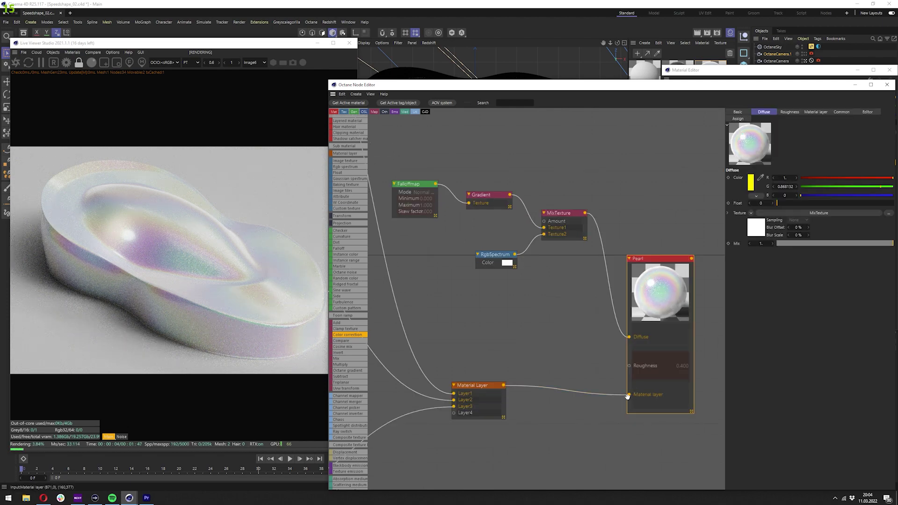
# Step: Isolate Pearl's first layer by disconnecting Layer2 and Layer3 from its Material Layer node
pyautogui.moveTo(627, 396); pyautogui.dragTo(599, 424)
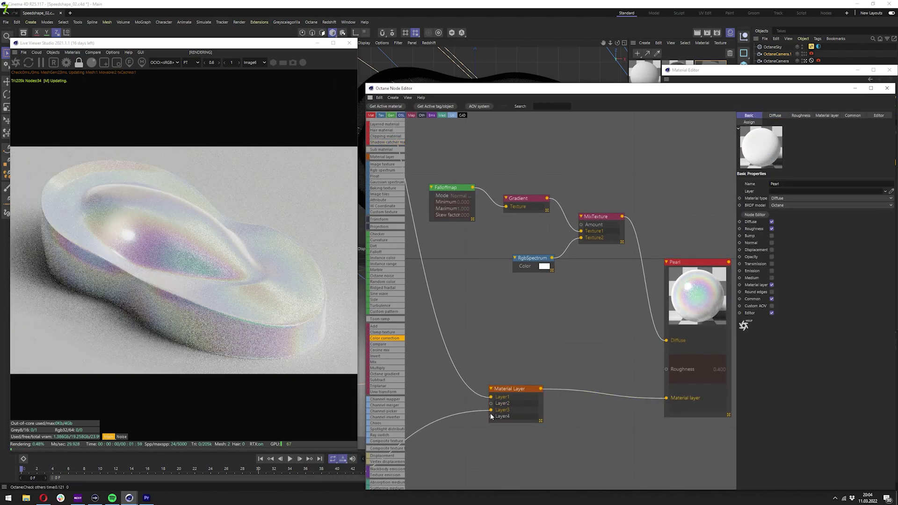
pyautogui.moveTo(491, 410); pyautogui.dragTo(461, 431)
# Step: Move the FloatTexture node that drives the Film width of Pearl's Specular and Metallic layers clear of its neighbors
pyautogui.moveTo(501, 347); pyautogui.dragTo(557, 363, button='middle')
pyautogui.scroll(-3, 497, 291)
pyautogui.moveTo(496, 291); pyautogui.dragTo(609, 341, button='middle')
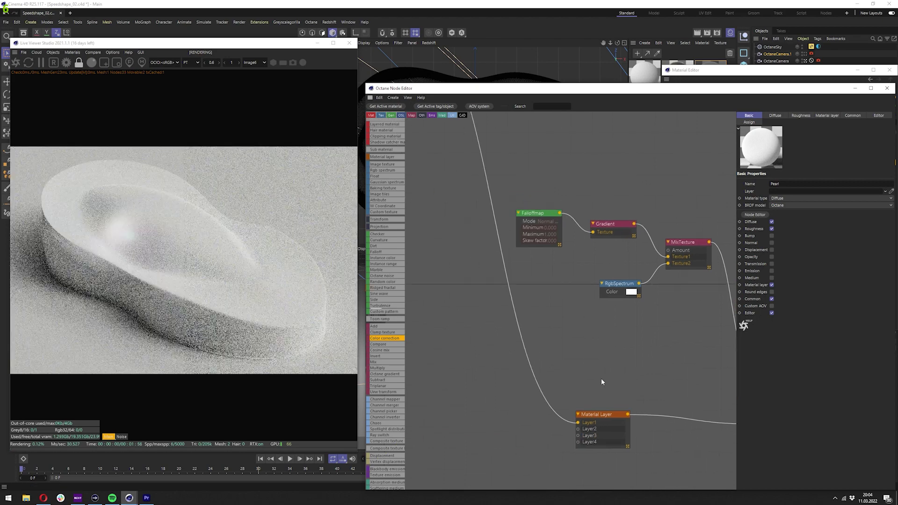
pyautogui.scroll(3, 609, 342)
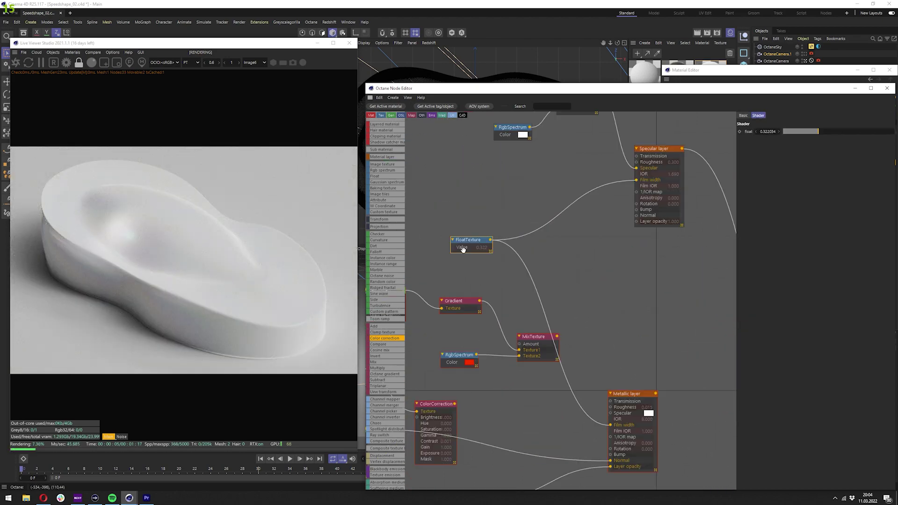
pyautogui.moveTo(472, 248); pyautogui.dragTo(503, 249)
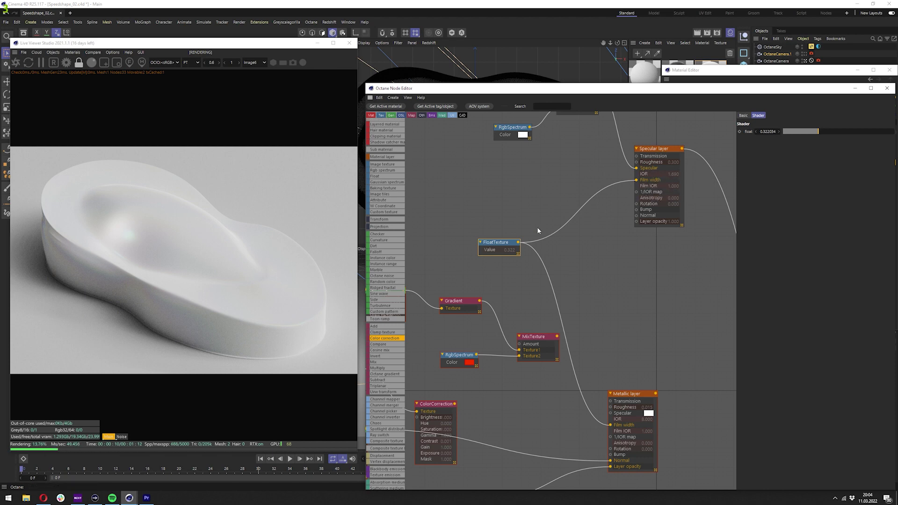
# Step: Try an IOR of 8 on Pearl's first Specular layer, and settle on an IOR of about 2.15
pyautogui.scroll(-1, 451, 213)
pyautogui.moveTo(451, 212); pyautogui.dragTo(428, 268, button='middle')
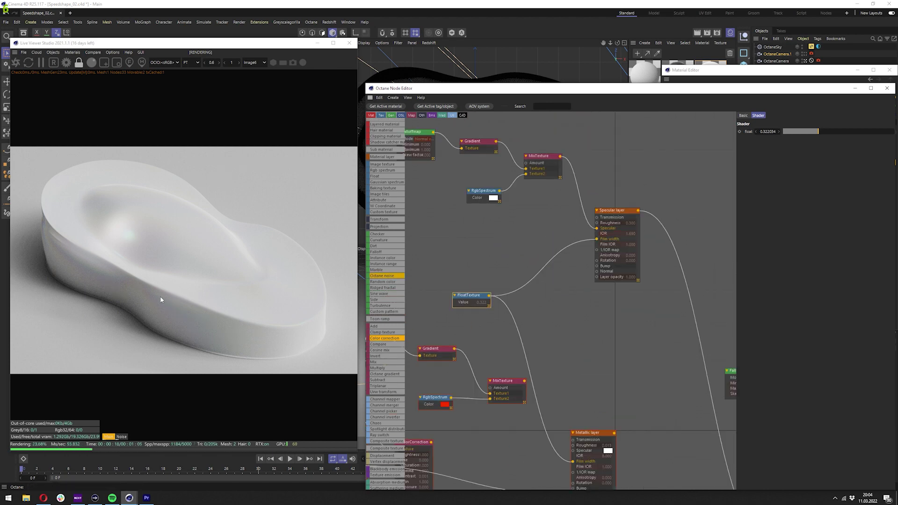
pyautogui.moveTo(560, 244); pyautogui.dragTo(557, 285, button='middle')
pyautogui.click(602, 275)
pyautogui.moveTo(820, 138); pyautogui.dragTo(896, 141)
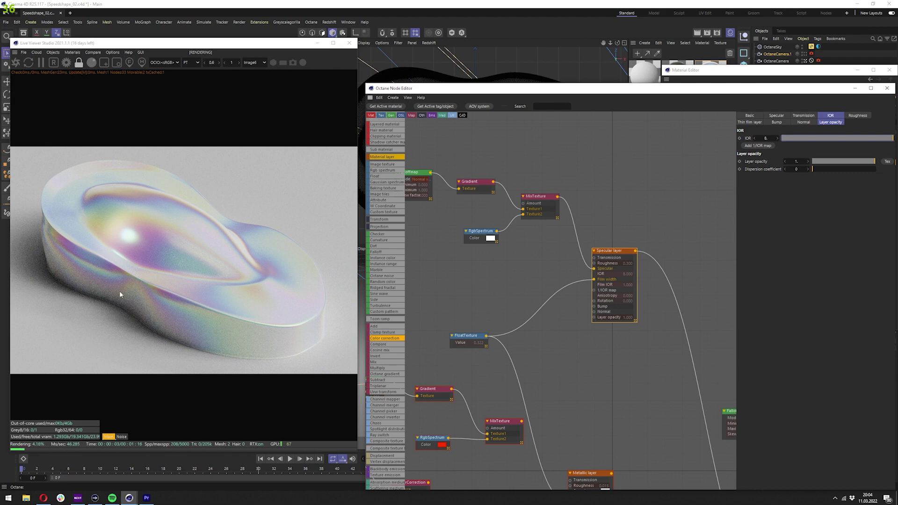
pyautogui.click(799, 138)
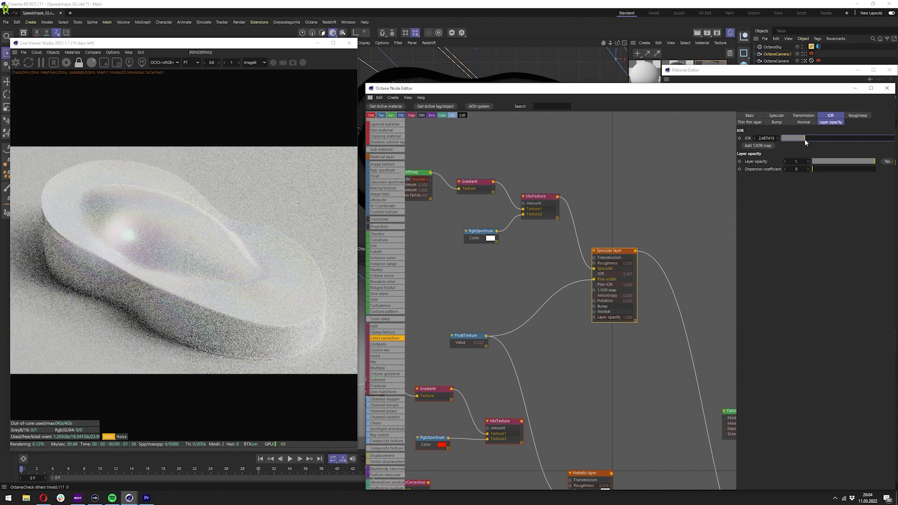
# Step: Reconnect the Metallic layer to Layer2 and the lower Specular layer to Layer3 of Pearl's Material Layer node
pyautogui.moveTo(642, 341); pyautogui.dragTo(505, 122, button='middle')
pyautogui.moveTo(637, 372); pyautogui.dragTo(475, 256)
pyautogui.moveTo(489, 254); pyautogui.dragTo(586, 249, button='middle')
pyautogui.moveTo(479, 401); pyautogui.dragTo(402, 216, button='middle')
pyautogui.moveTo(658, 191); pyautogui.dragTo(489, 260)
pyautogui.moveTo(430, 272); pyautogui.dragTo(521, 263, button='middle')
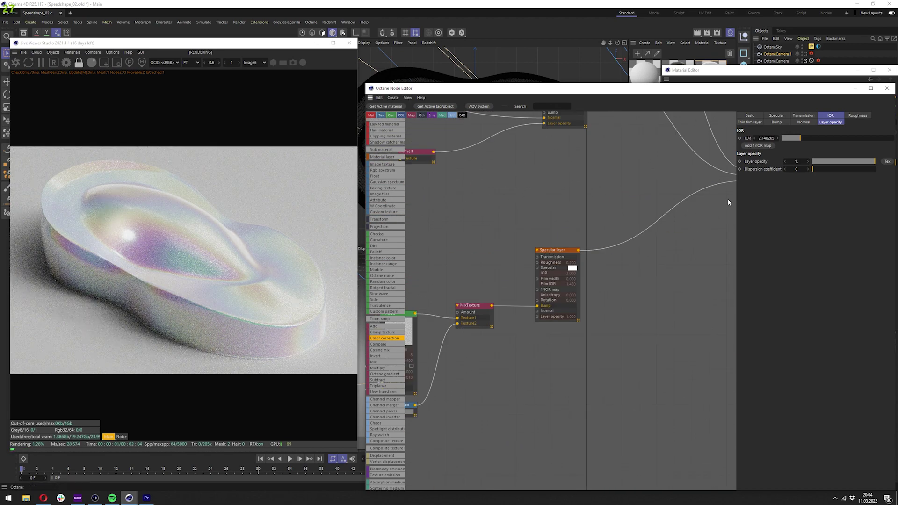
pyautogui.moveTo(728, 201); pyautogui.dragTo(617, 288, button='middle')
pyautogui.moveTo(540, 287); pyautogui.dragTo(581, 285, button='middle')
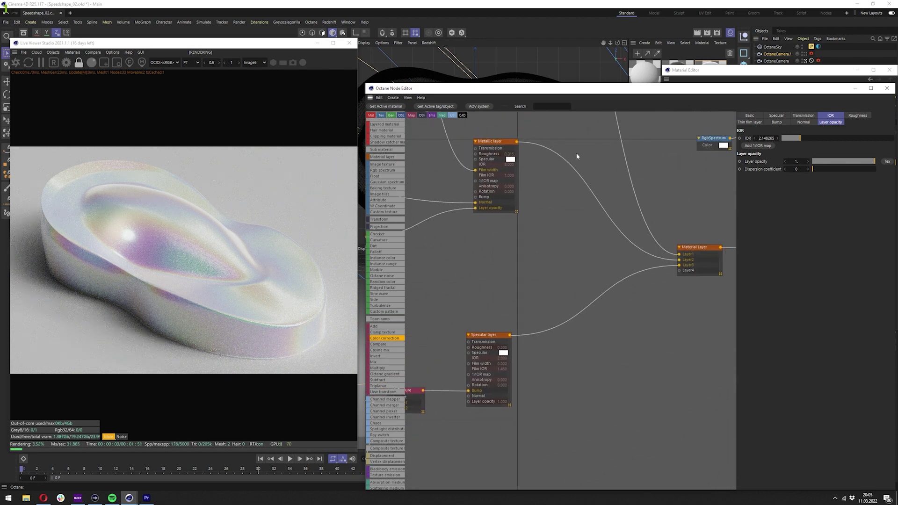
# Step: Try a Roughness of 0 on the Specular layer feeding Layer3, and restore it to 0.2
pyautogui.click(473, 354)
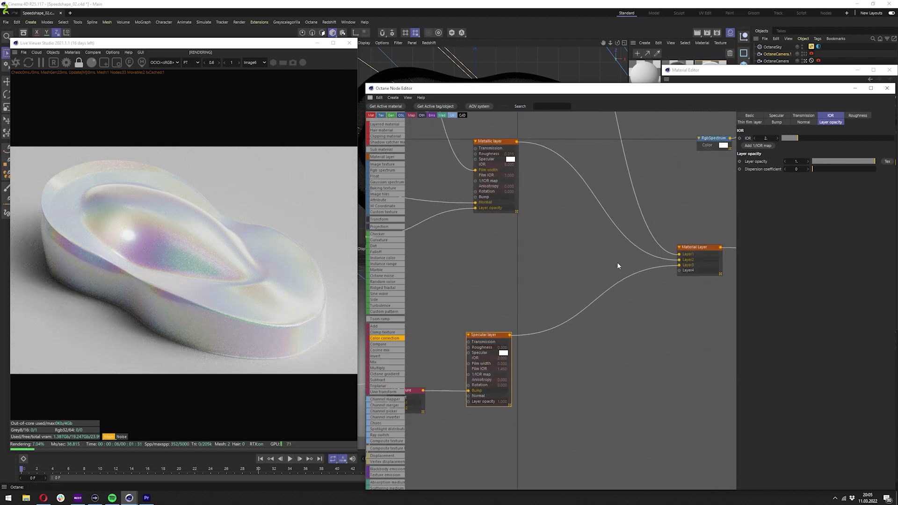
pyautogui.click(857, 115)
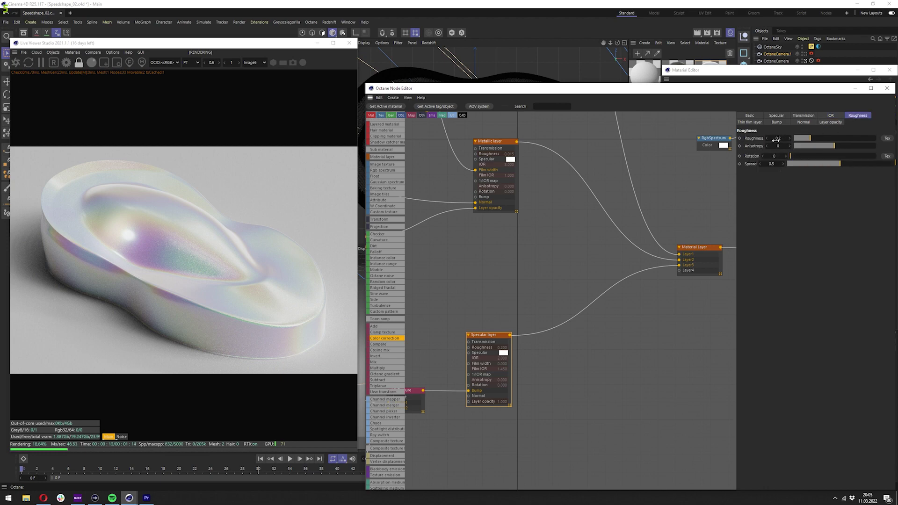
pyautogui.moveTo(755, 130); pyautogui.dragTo(749, 133)
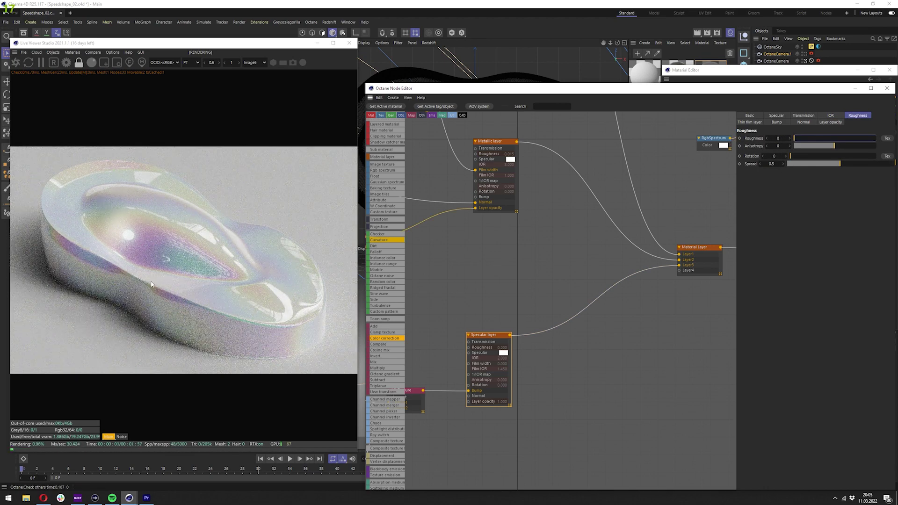
pyautogui.doubleClick(775, 138)
pyautogui.write('0.2')
pyautogui.press('Return')
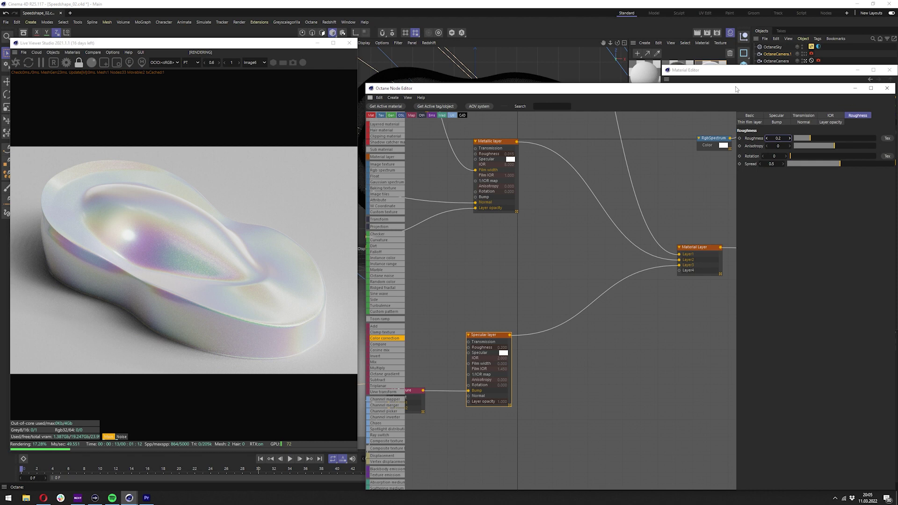
# Step: Move the Specular layer node feeding Layer3 closer to the Metallic layer node
pyautogui.scroll(-1, 626, 262)
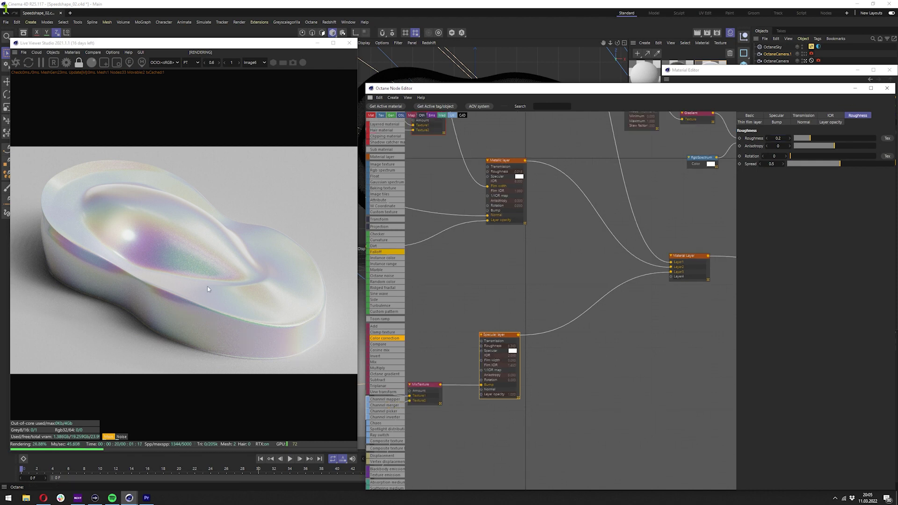
pyautogui.scroll(-1, 486, 351)
pyautogui.moveTo(490, 341); pyautogui.dragTo(499, 311)
pyautogui.scroll(-1, 424, 414)
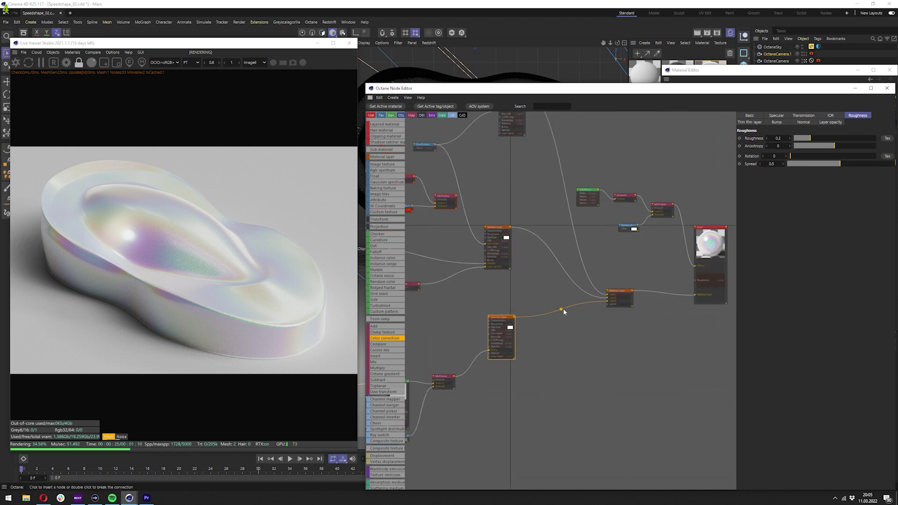
# Step: Examine the Noise, RgbSpectrum and MixTexture nodes that drive the Bump of the Specular layer feeding Layer3
pyautogui.moveTo(456, 327); pyautogui.dragTo(540, 301, button='middle')
pyautogui.scroll(3, 505, 327)
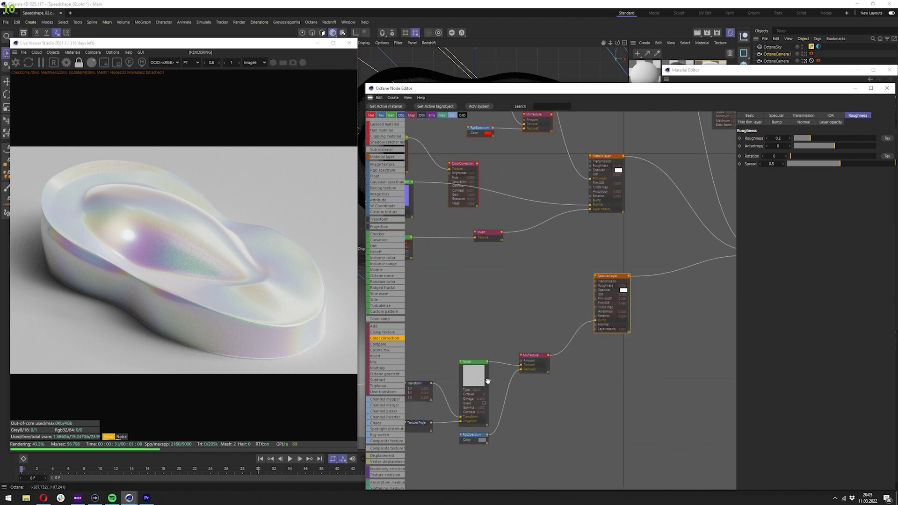
pyautogui.moveTo(485, 374); pyautogui.dragTo(502, 361, button='middle')
pyautogui.click(551, 342)
pyautogui.moveTo(592, 387); pyautogui.dragTo(537, 324)
pyautogui.click(530, 316)
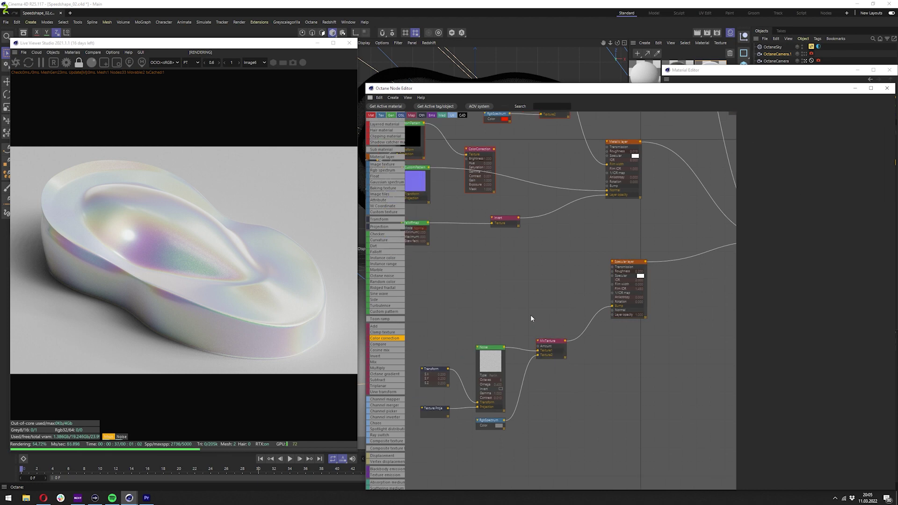